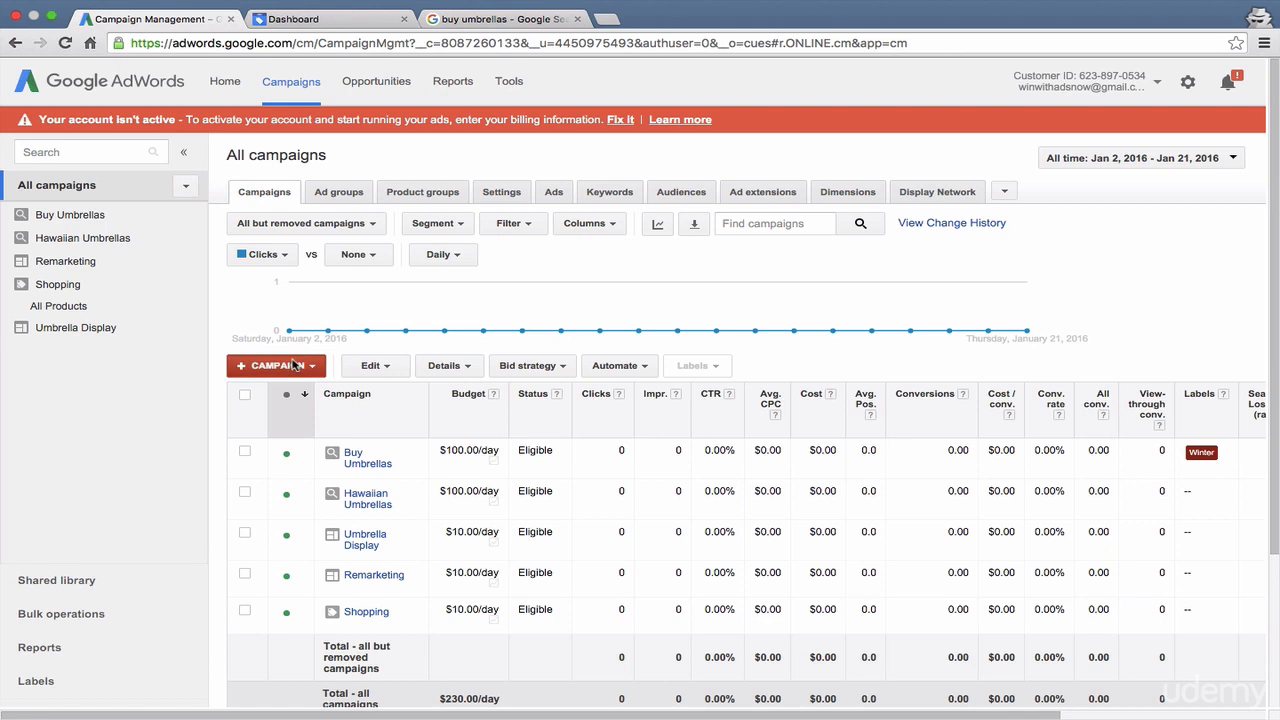
# - Start creating a new Video campaign from the campaigns list
pyautogui.click(295, 364)
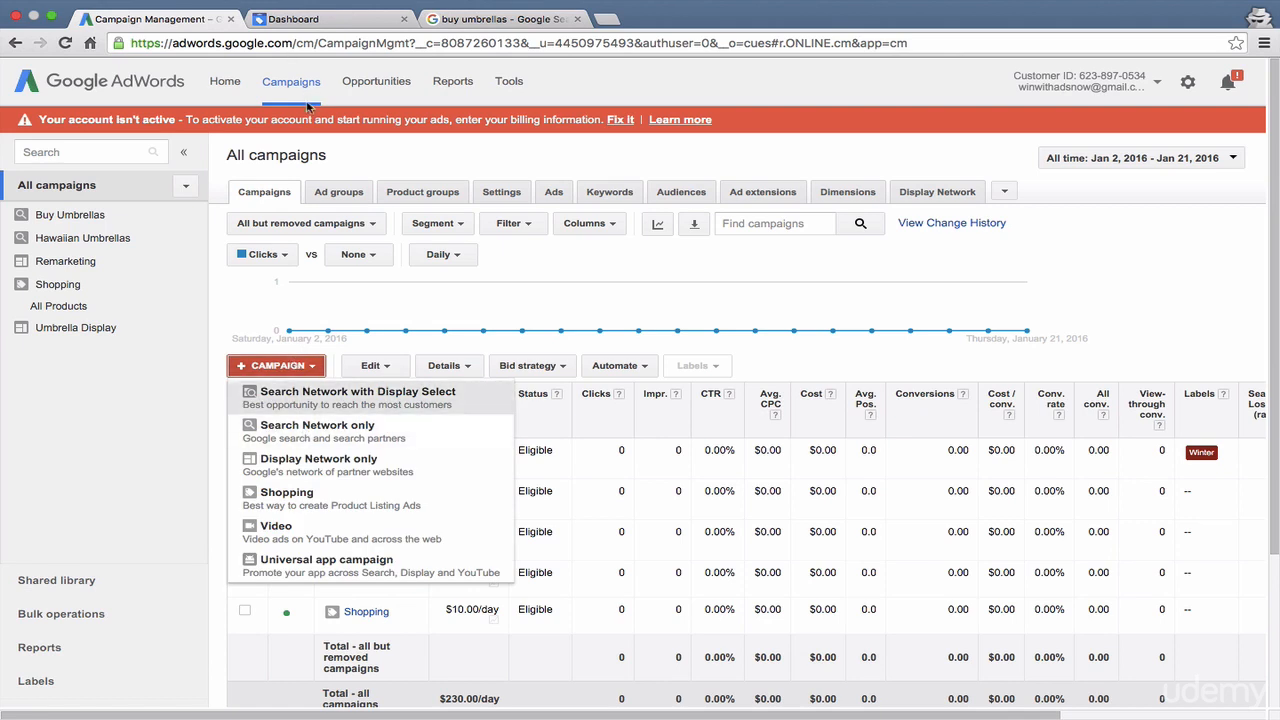
pyautogui.click(298, 540)
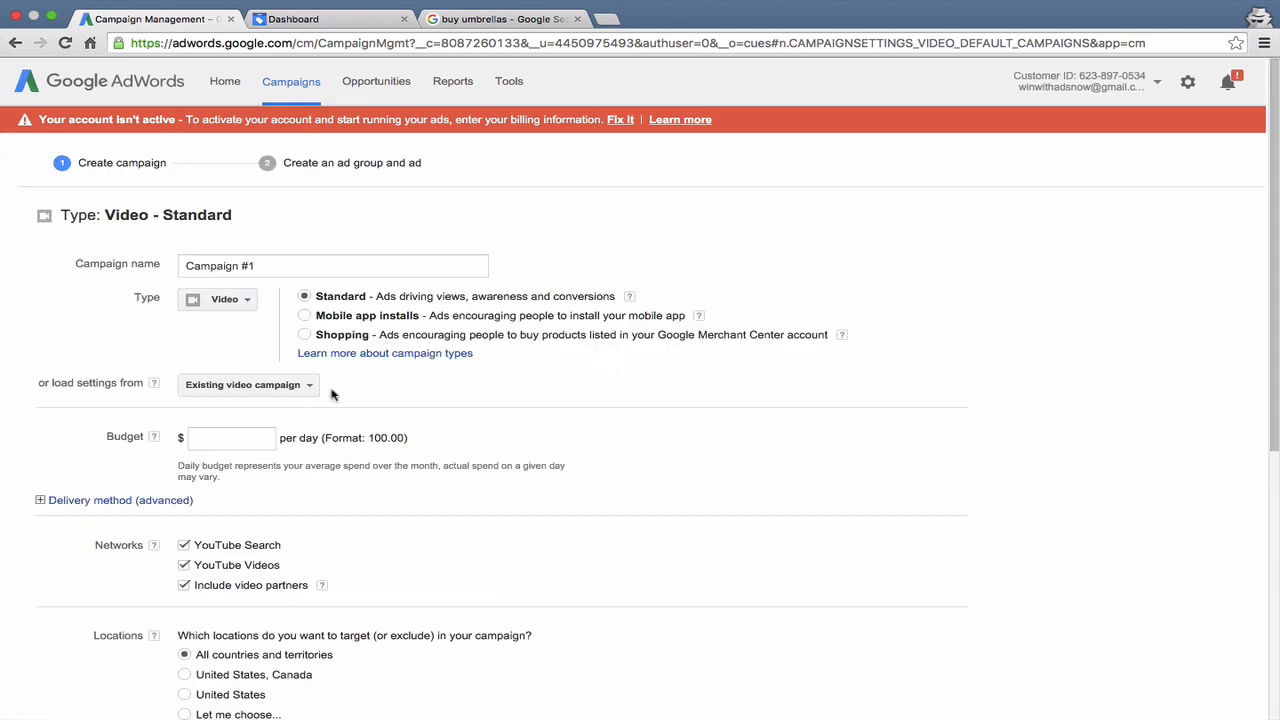
# - Preview the Mobile app installs and Shopping variants of the video campaign and return to the Standard type
pyautogui.click(337, 316)
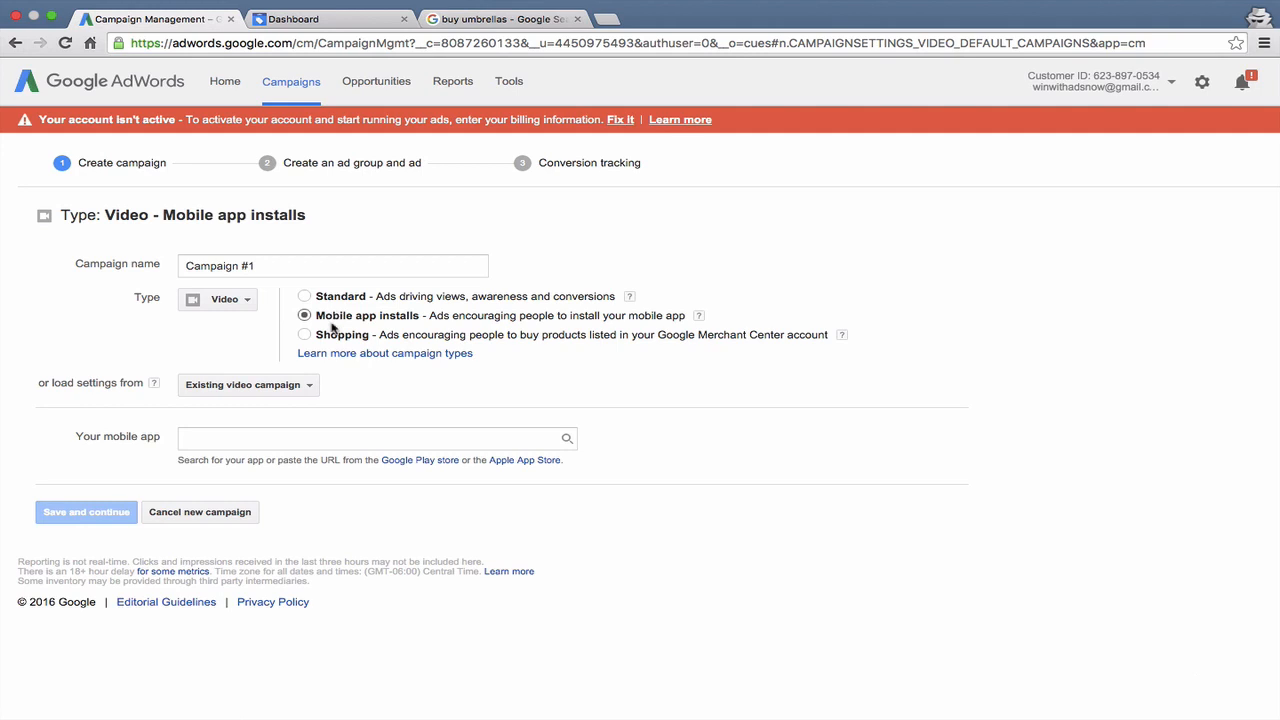
pyautogui.click(329, 342)
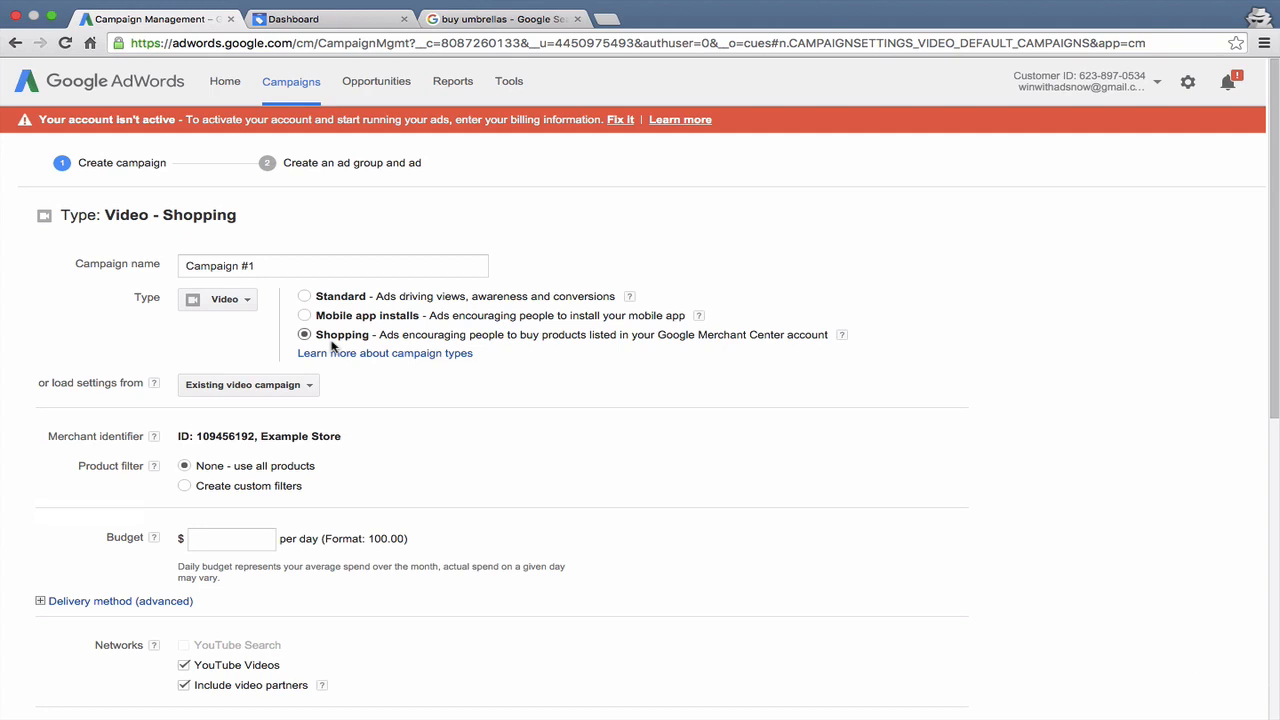
pyautogui.click(326, 296)
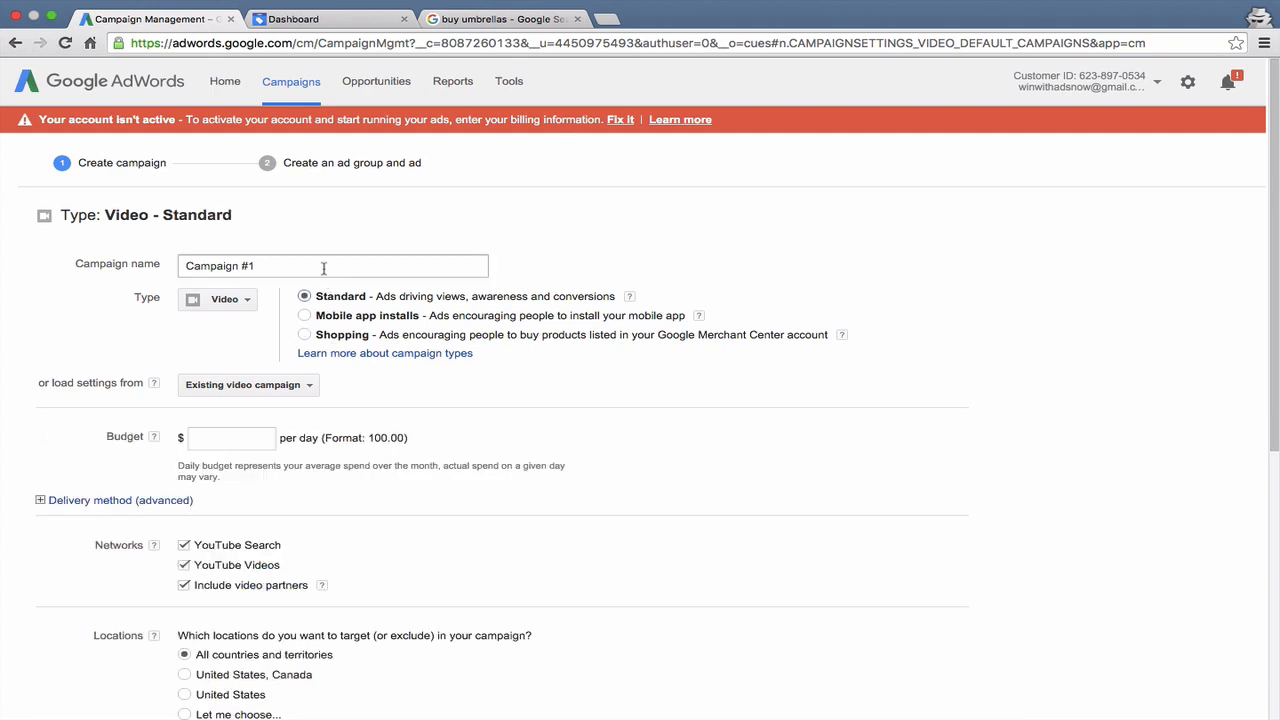
# - Name the campaign YouTube and set its daily budget to $10.00
pyautogui.click(323, 268)
pyautogui.tripleClick(323, 268)
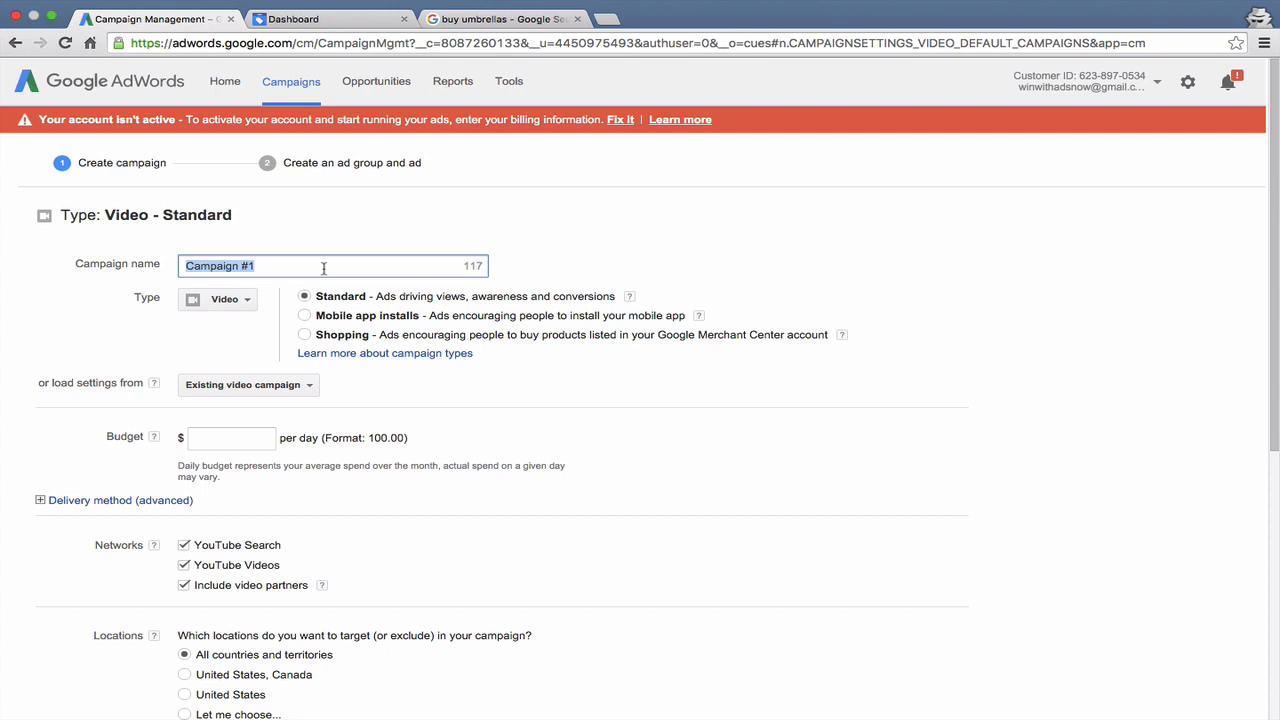
pyautogui.write('YouTube')
pyautogui.click(199, 347)
pyautogui.scroll(-1, 199, 347)
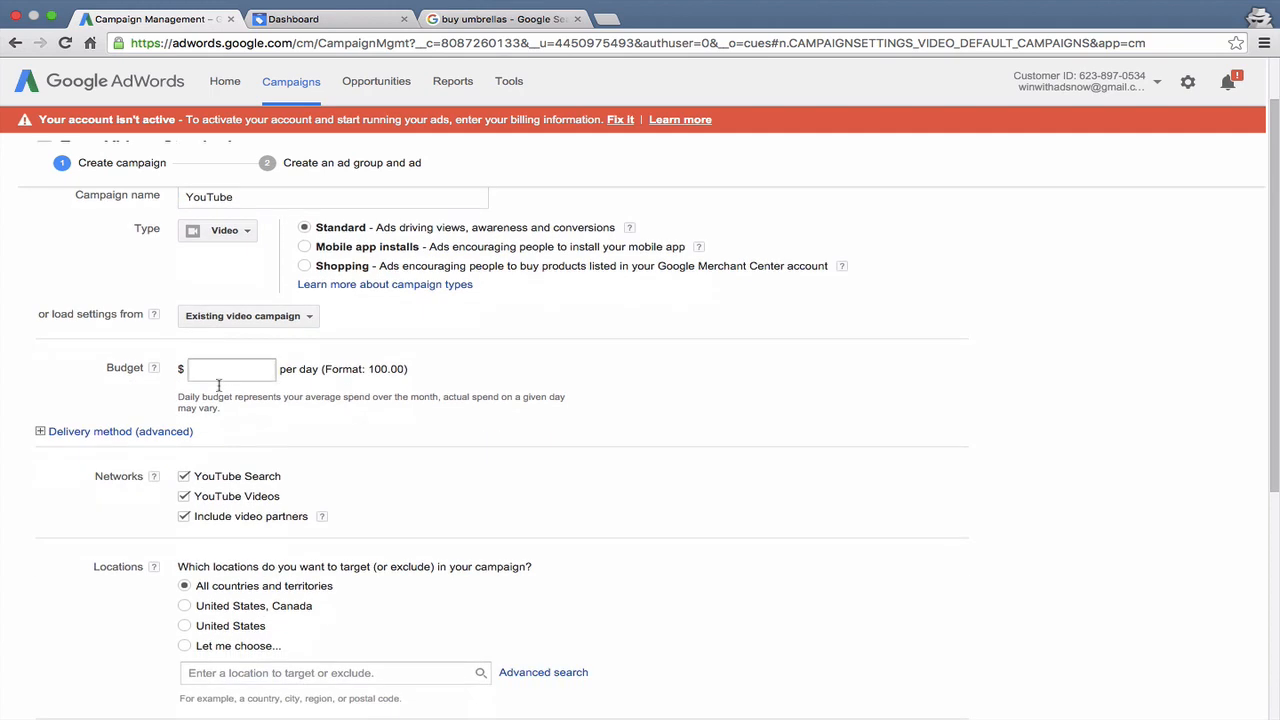
pyautogui.click(216, 370)
pyautogui.write('10')
pyautogui.click(270, 430)
# - Look at the advanced delivery method options below the budget and collapse them again
pyautogui.scroll(-1, 270, 430)
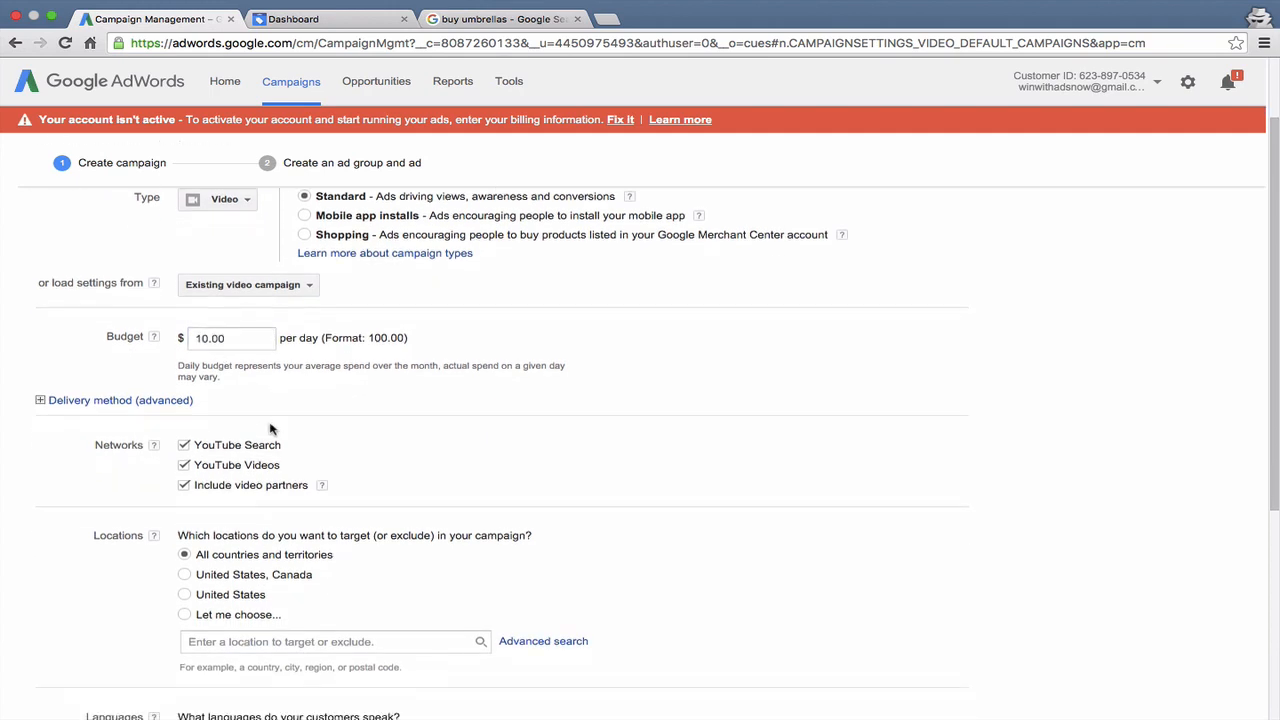
pyautogui.click(161, 393)
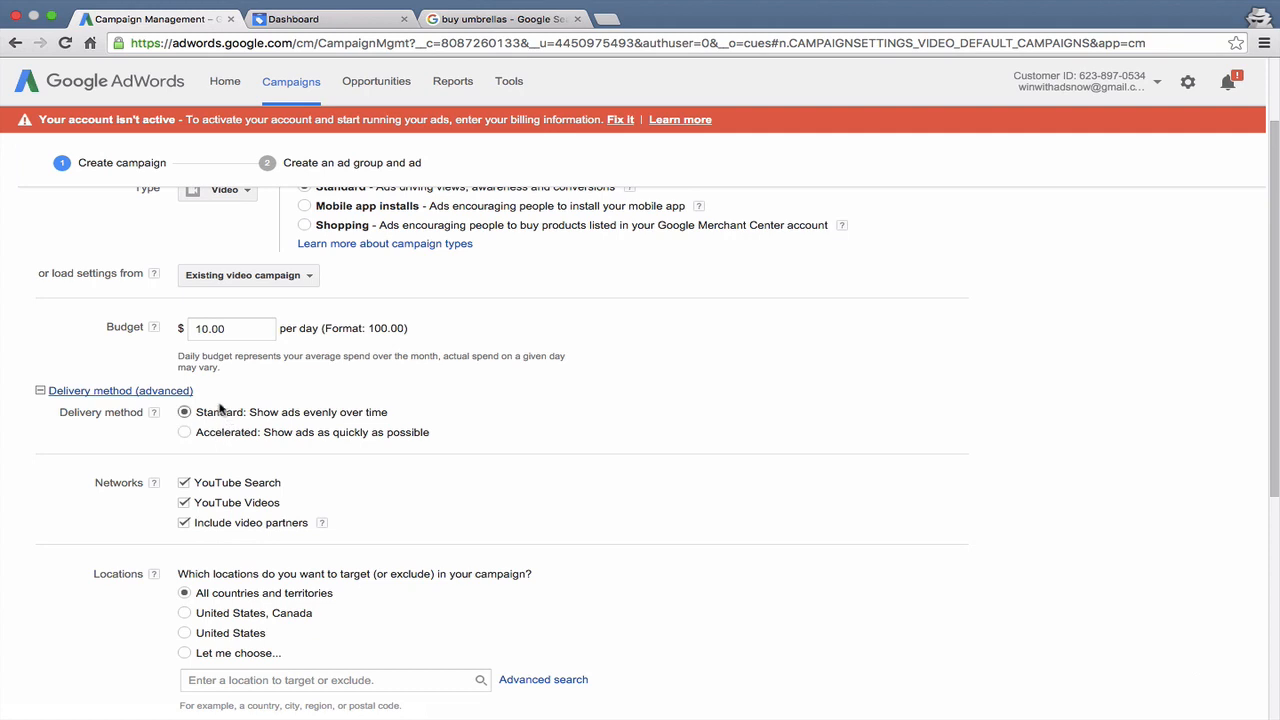
pyautogui.click(150, 394)
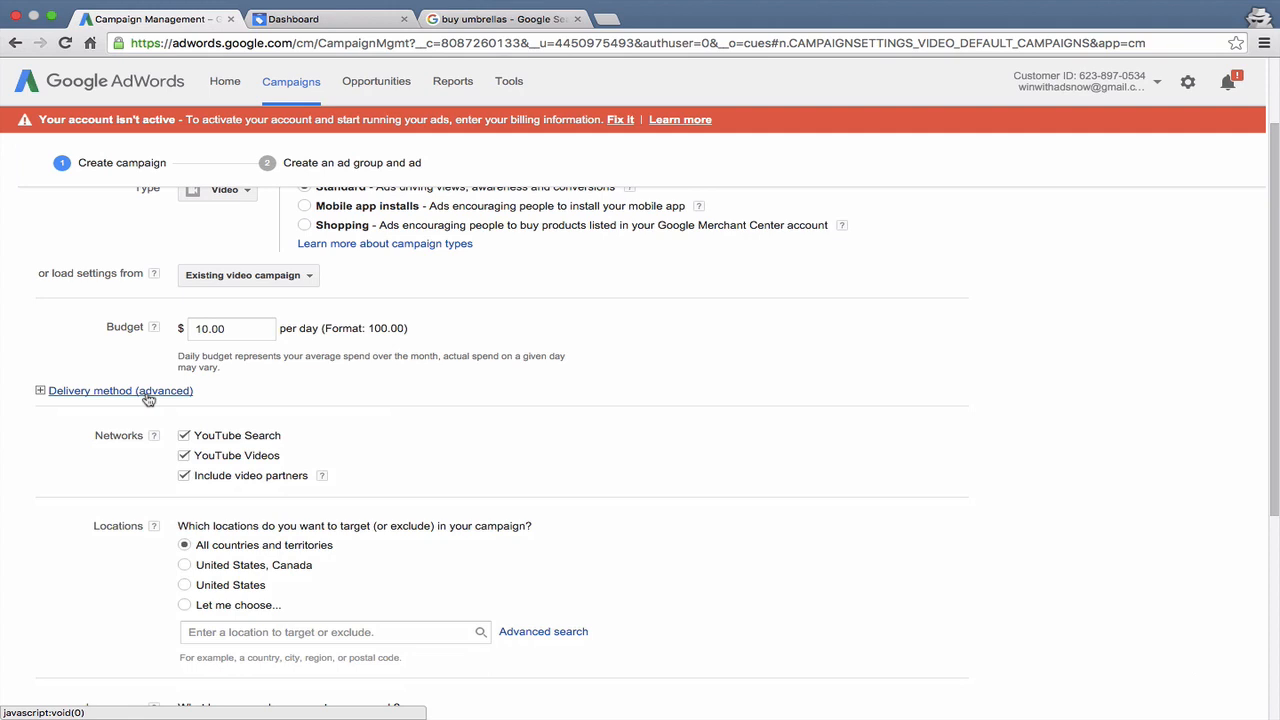
# - Review the Networks options for YouTube Search, YouTube Videos and video partners
pyautogui.scroll(-1, 148, 400)
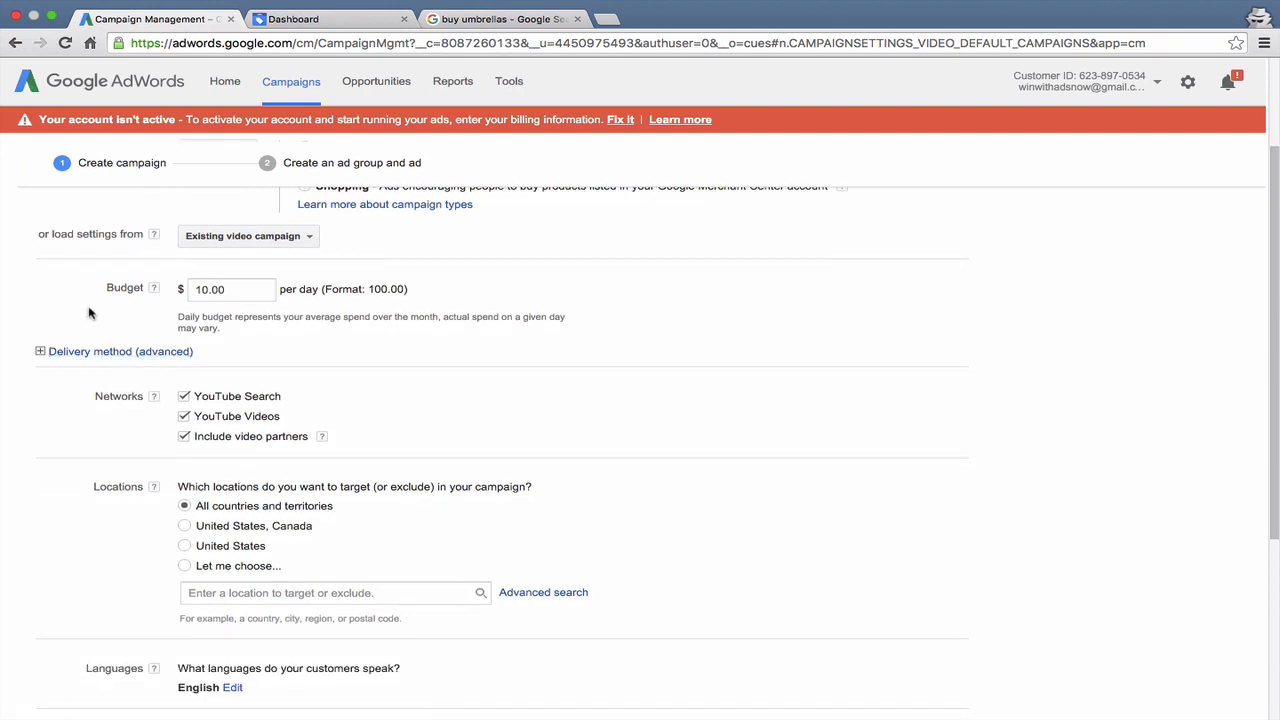
pyautogui.scroll(-1, 73, 432)
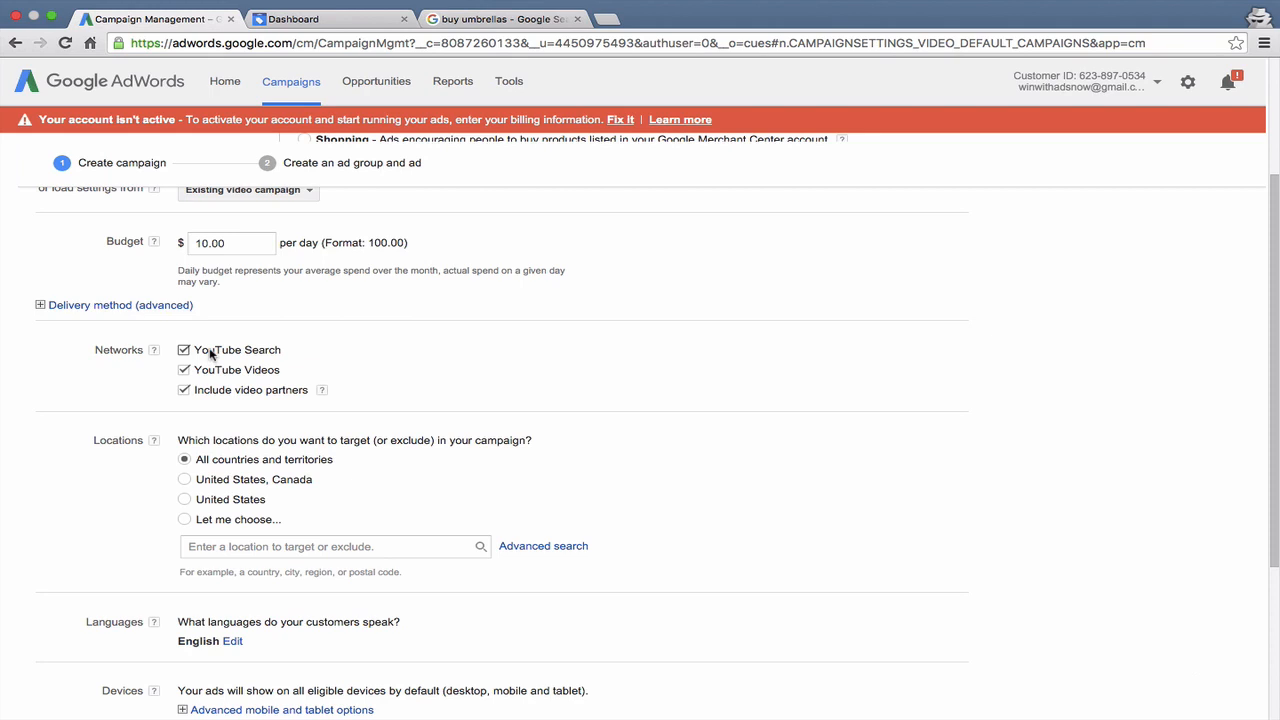
pyautogui.scroll(-1, 210, 353)
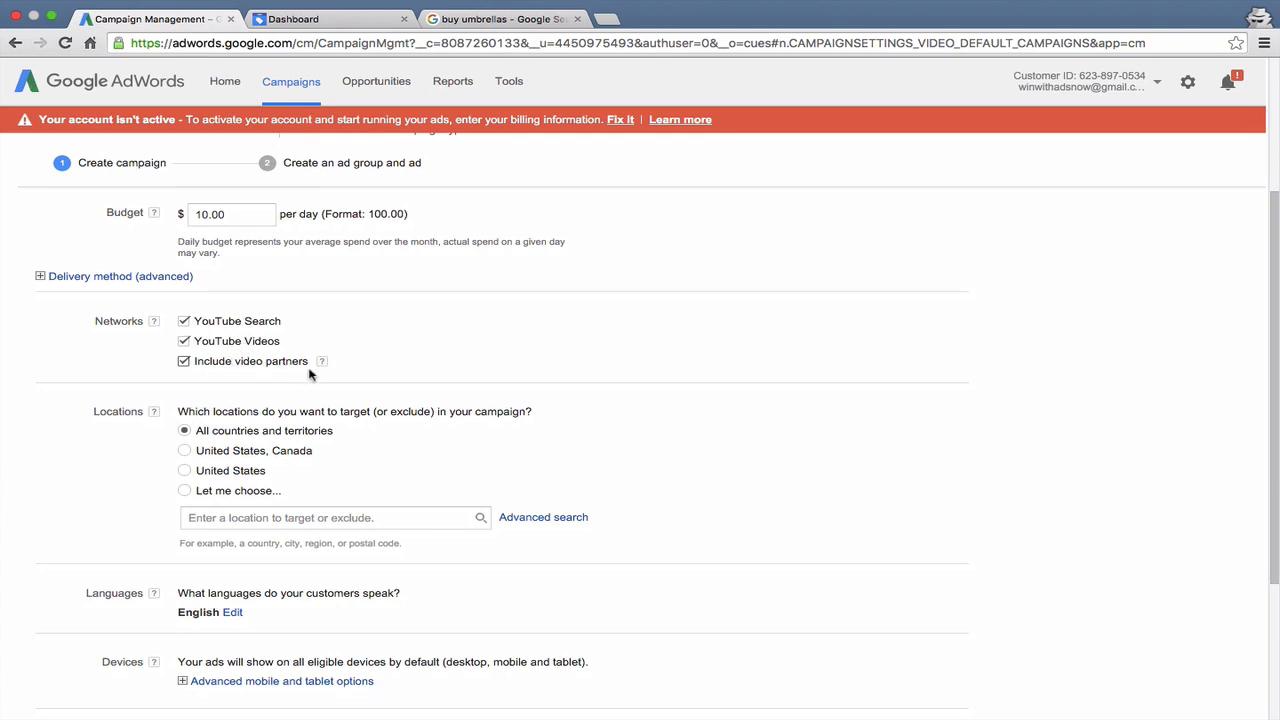
pyautogui.moveTo(321, 365)
# - Set the campaign's target location to United States
pyautogui.scroll(-1, 99, 481)
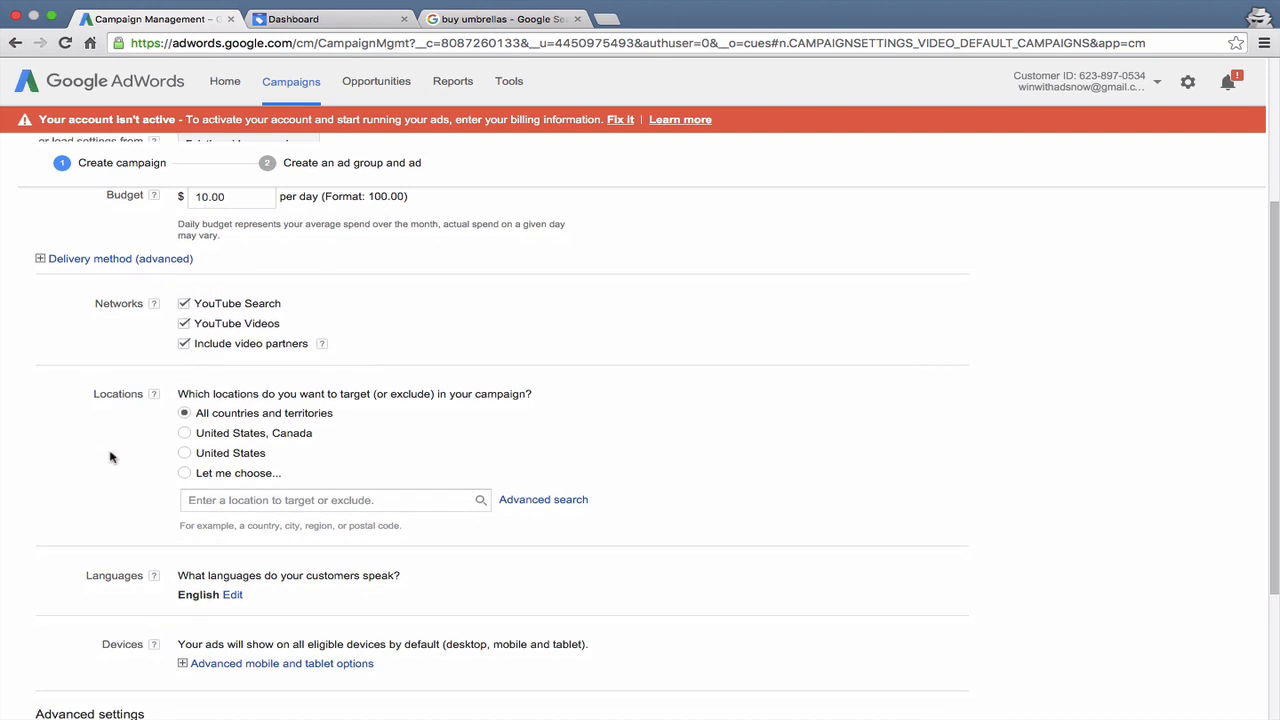
pyautogui.scroll(-4, 111, 457)
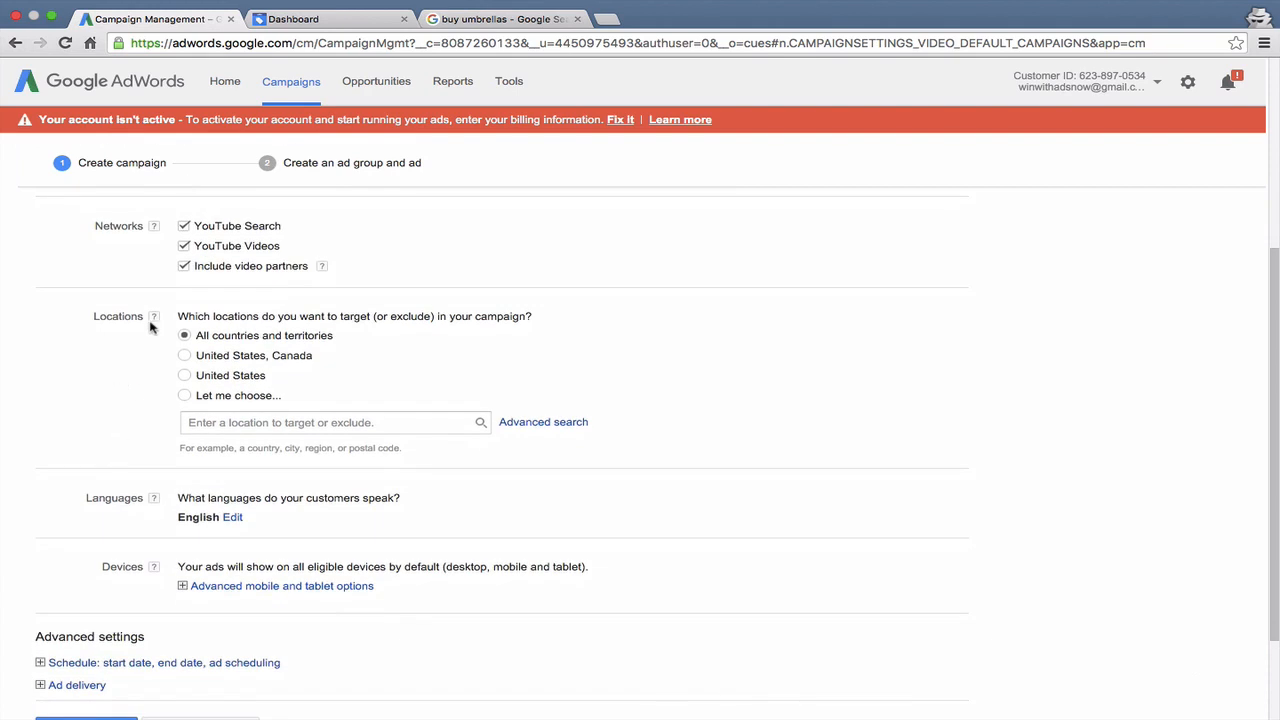
pyautogui.click(227, 380)
# - Examine the advanced mobile and tablet options, including the mobile bid adjustment choices, and collapse them again
pyautogui.scroll(-2, 106, 433)
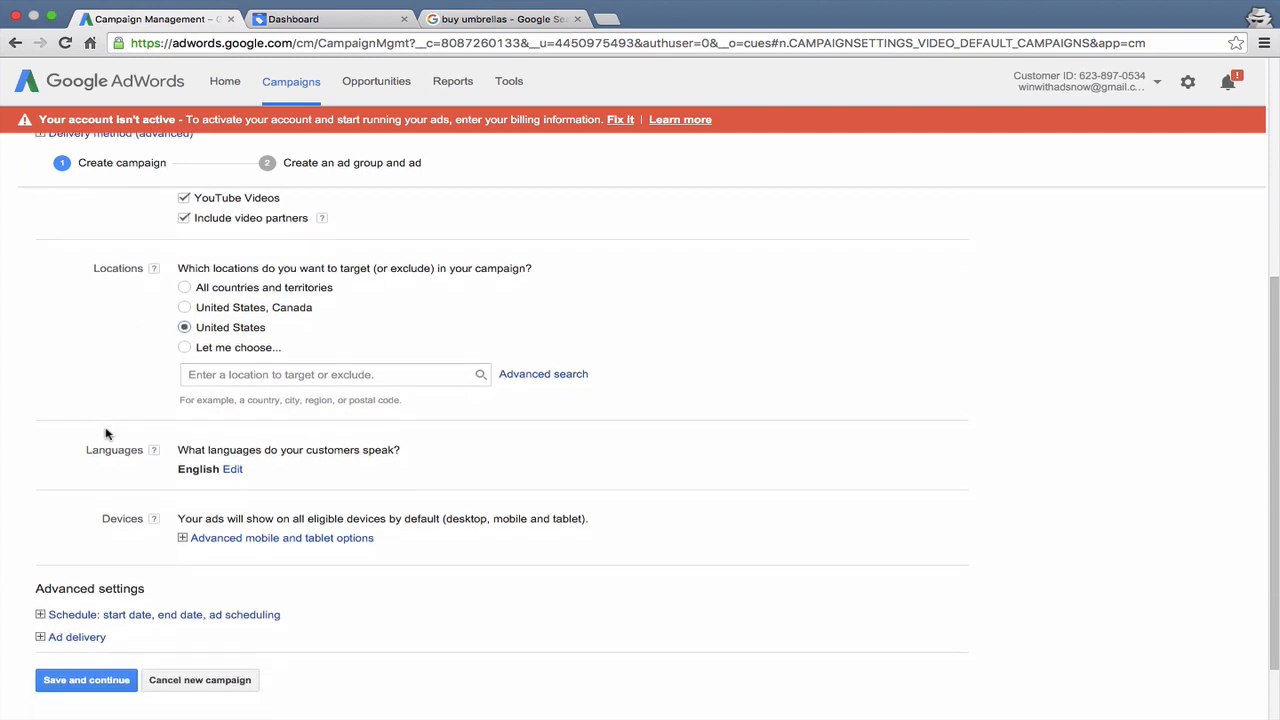
pyautogui.scroll(-2, 106, 431)
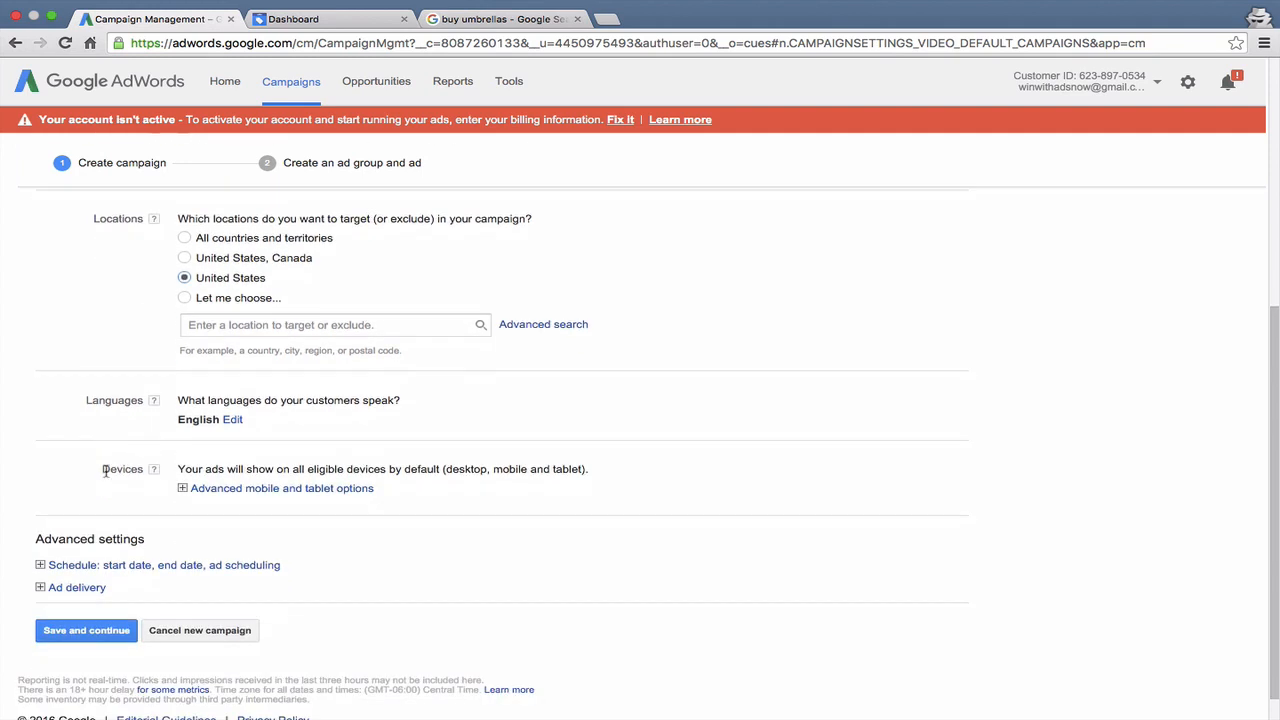
pyautogui.scroll(-1, 106, 464)
pyautogui.click(202, 466)
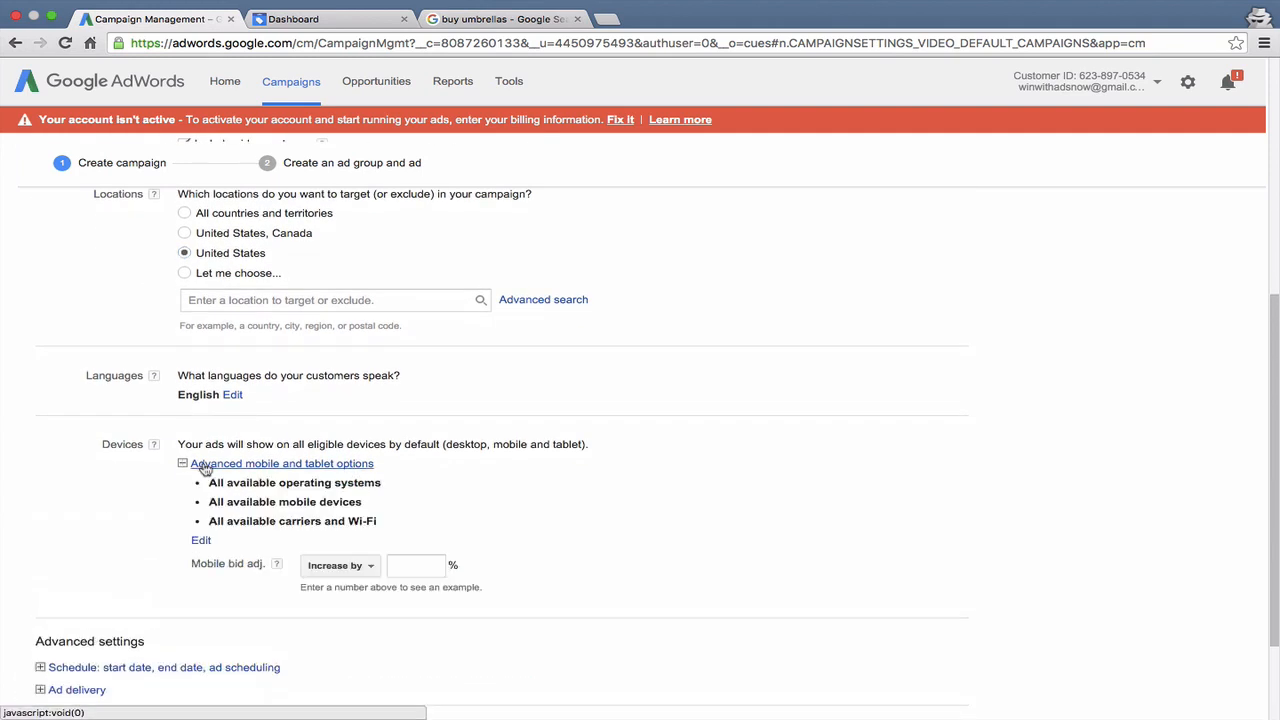
pyautogui.scroll(-3, 152, 507)
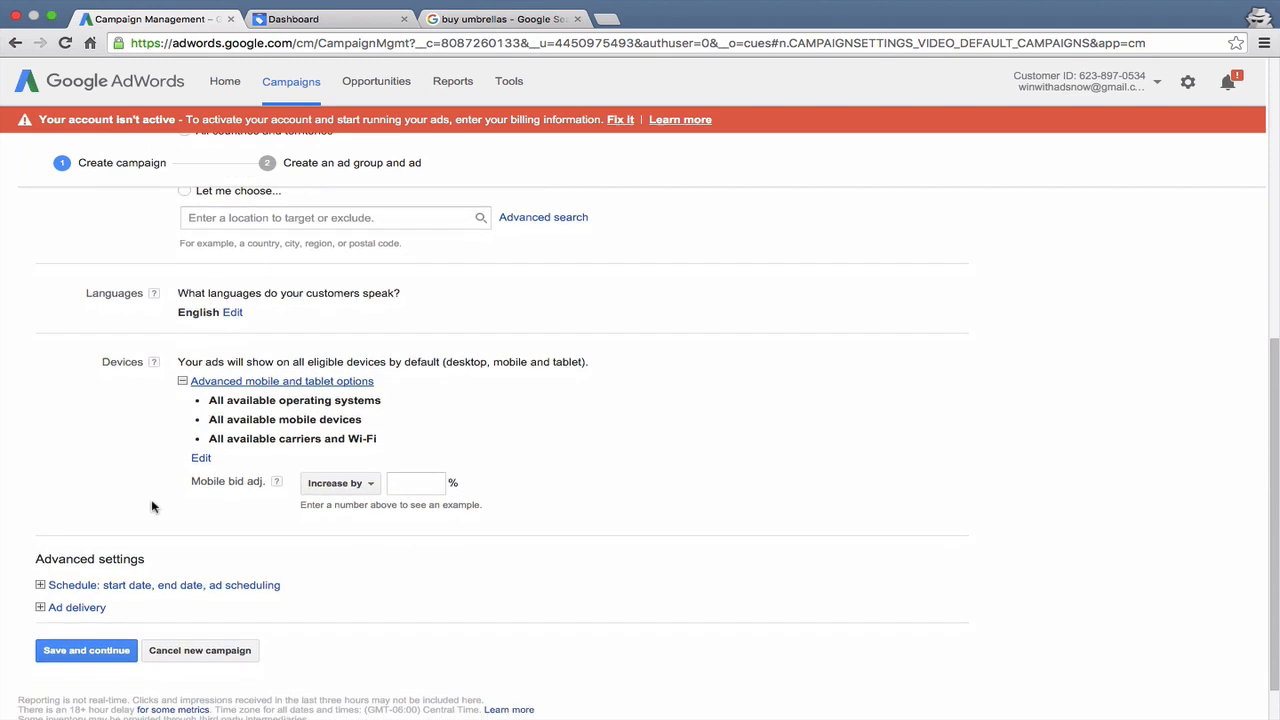
pyautogui.click(367, 486)
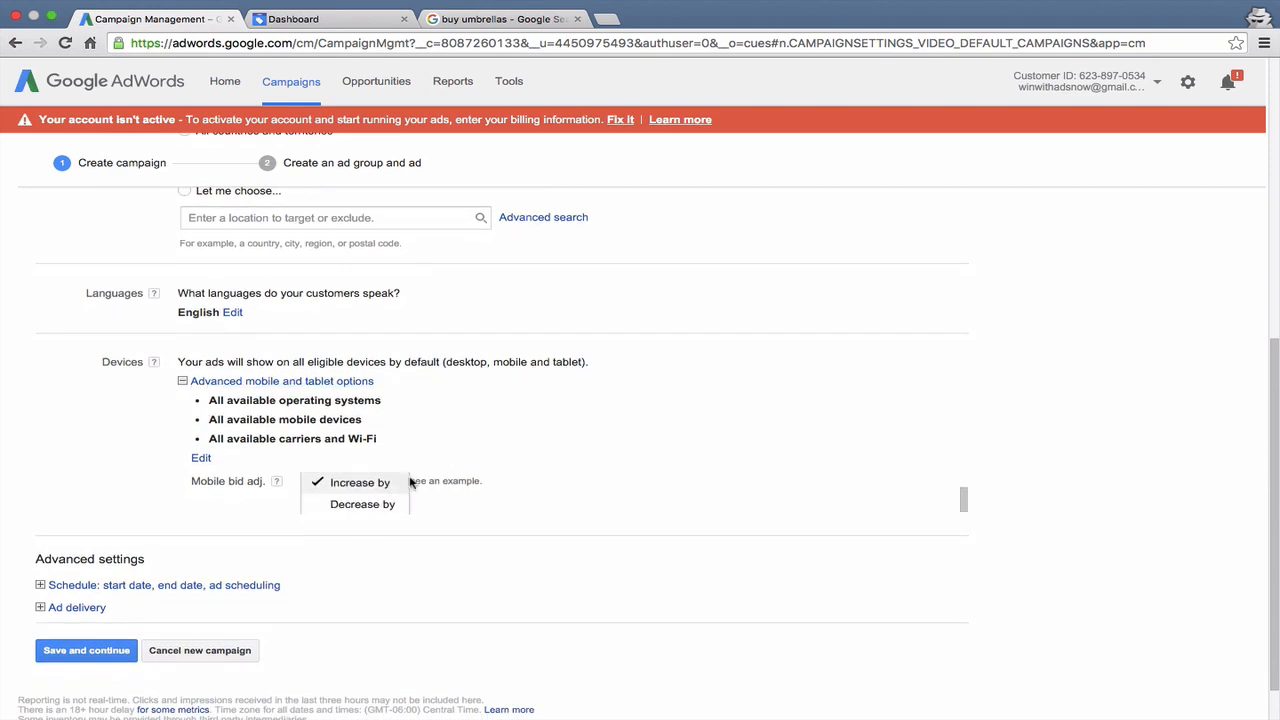
pyautogui.click(436, 461)
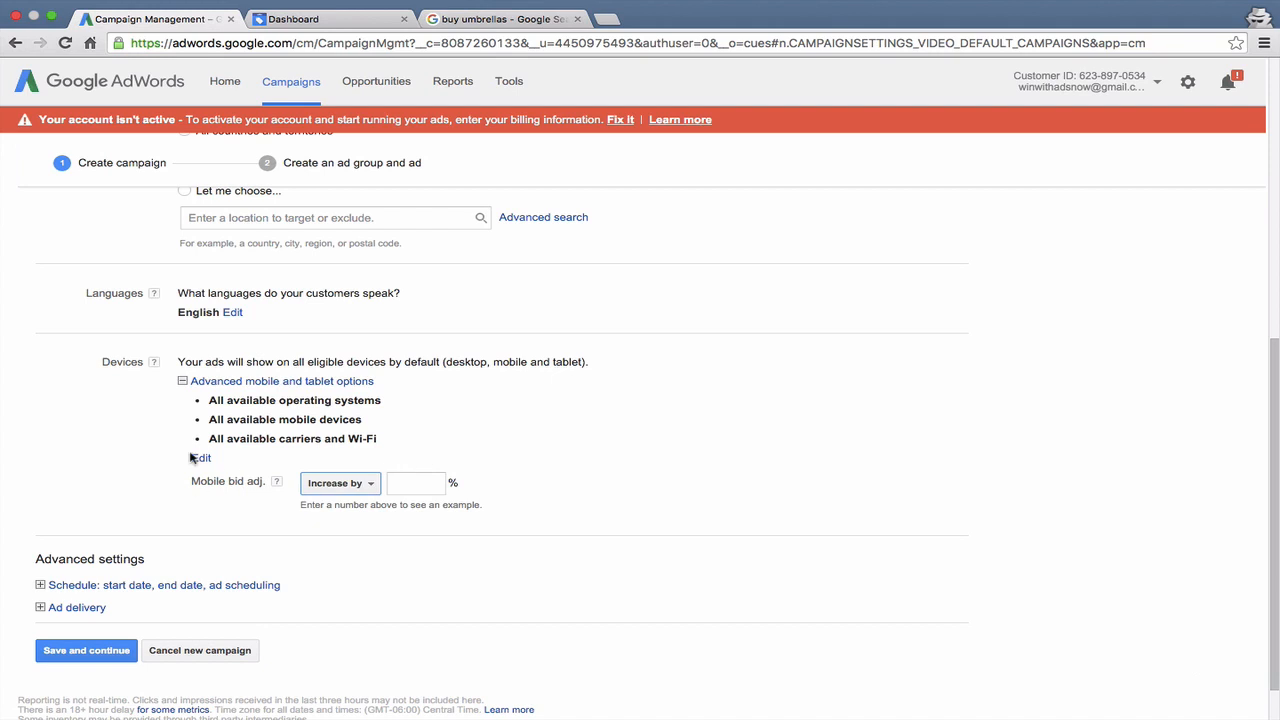
pyautogui.click(225, 384)
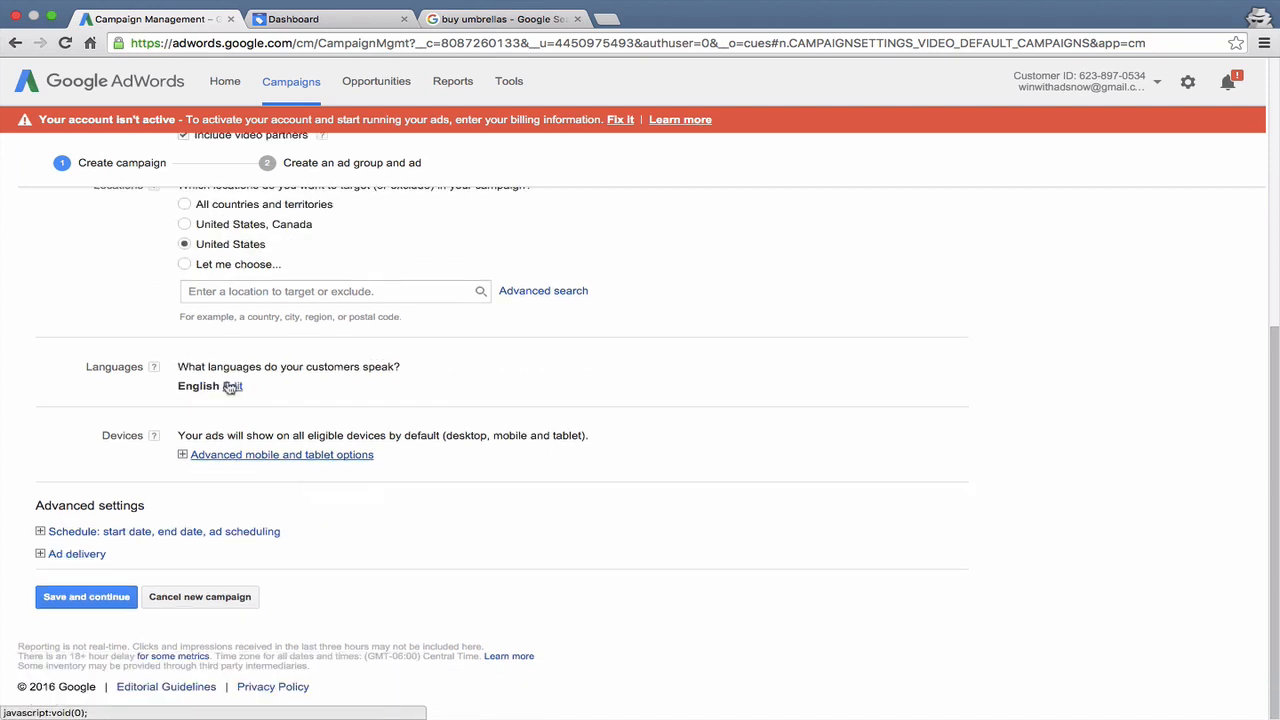
# - Look at the campaign's start date, end date and ad scheduling settings and collapse them again
pyautogui.click(127, 536)
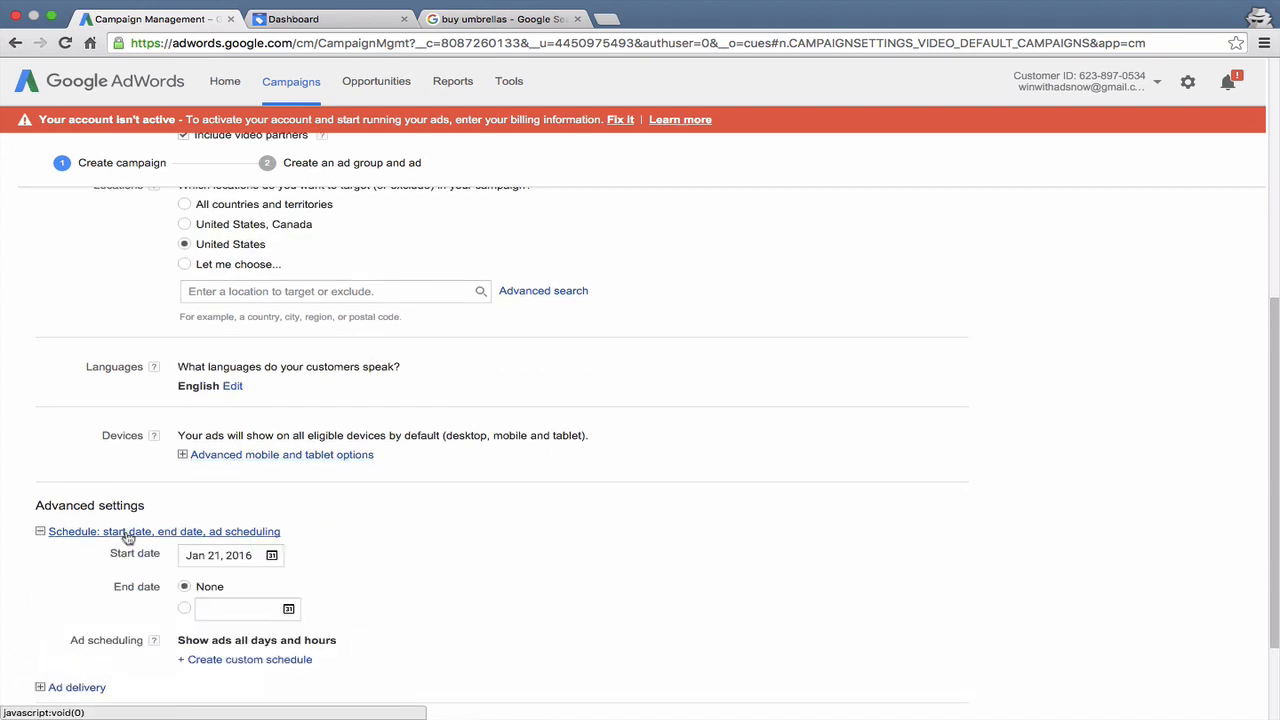
pyautogui.scroll(-1, 128, 538)
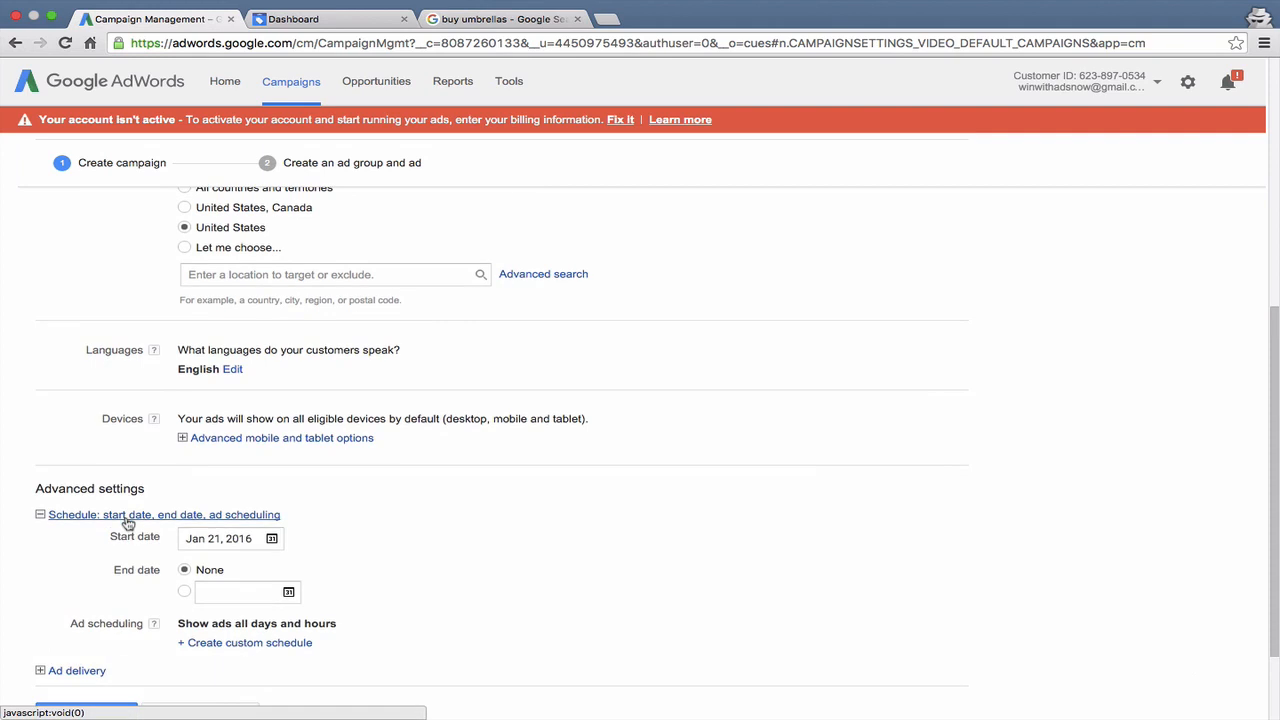
pyautogui.click(128, 522)
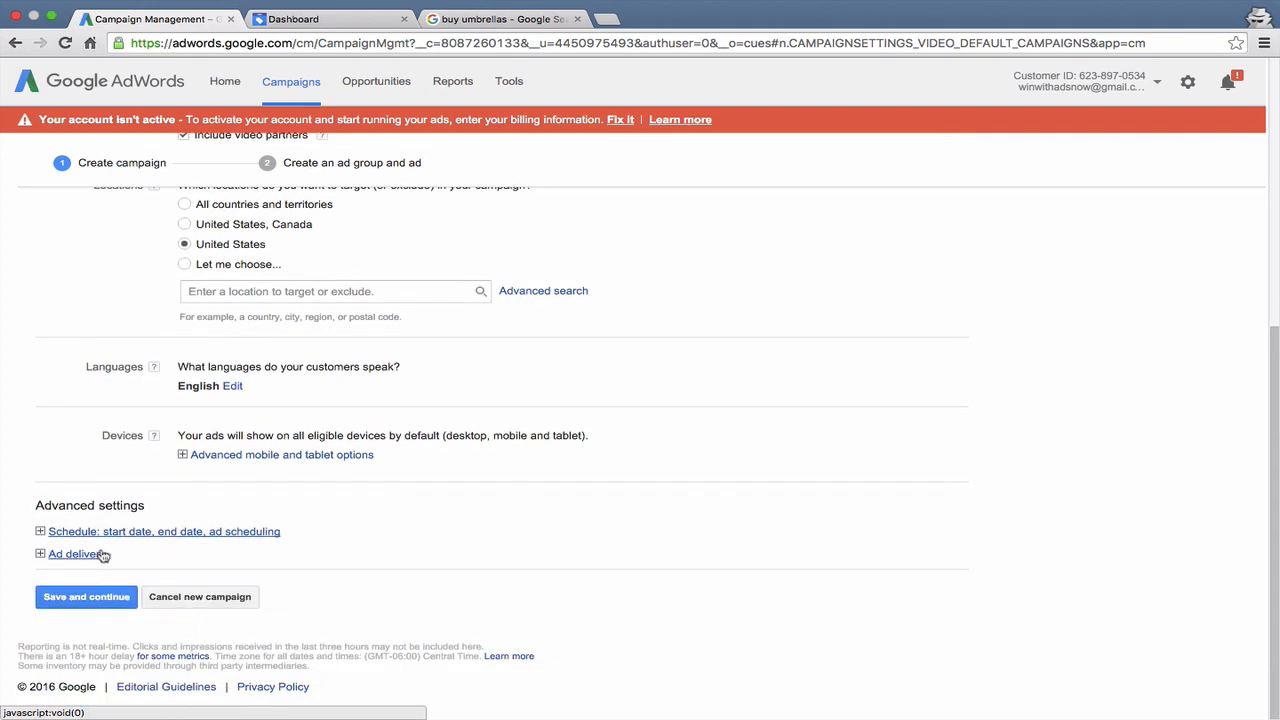
# - Expand the ad delivery settings and compare Rotate evenly with Optimize for views, leaving ad rotation on Optimize for views
pyautogui.click(100, 556)
pyautogui.scroll(-3, 156, 567)
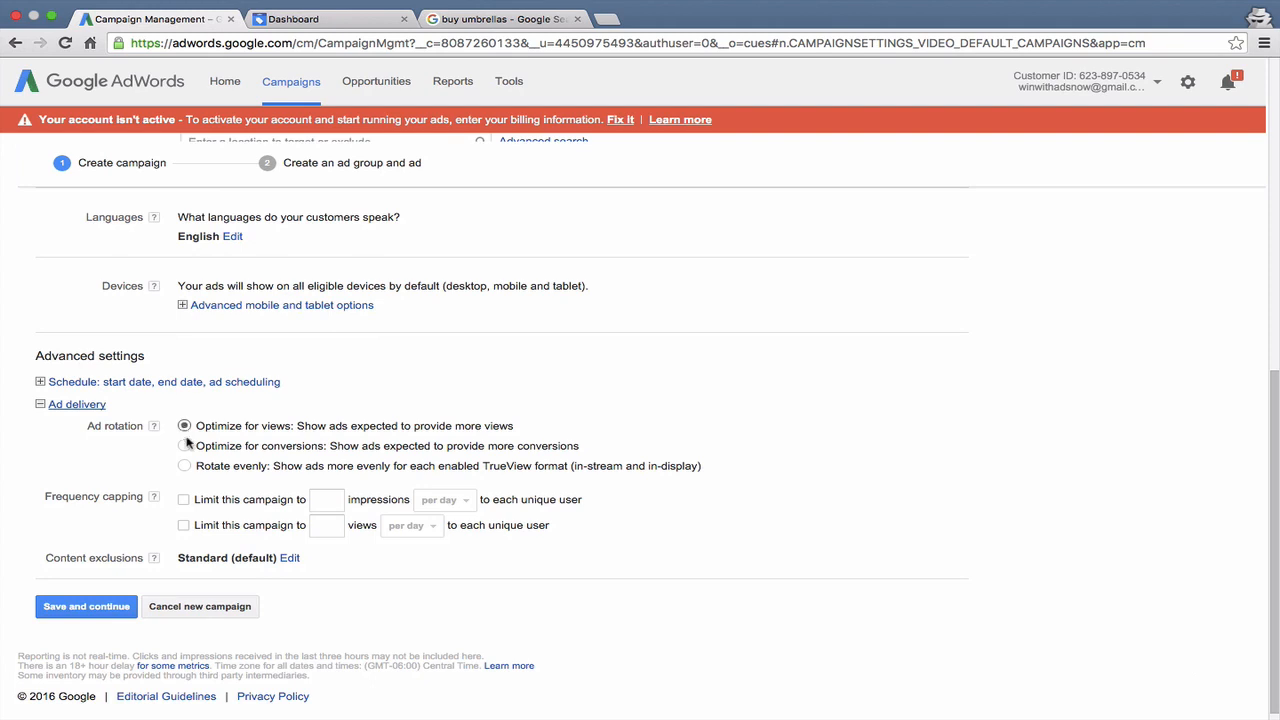
pyautogui.click(184, 466)
pyautogui.click(181, 427)
pyautogui.click(188, 469)
pyautogui.click(184, 426)
# - Try the impressions frequency cap, look at its period choices, and turn the cap off again
pyautogui.scroll(-1, 112, 443)
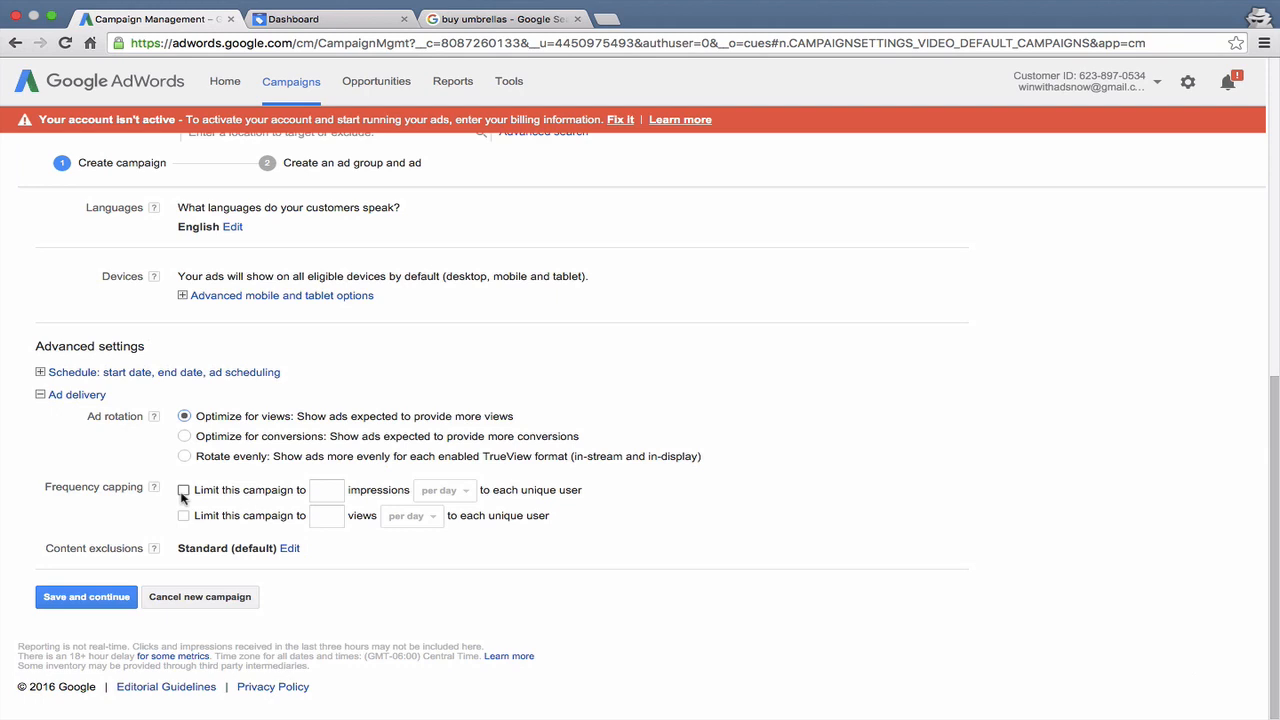
pyautogui.click(183, 490)
pyautogui.click(325, 489)
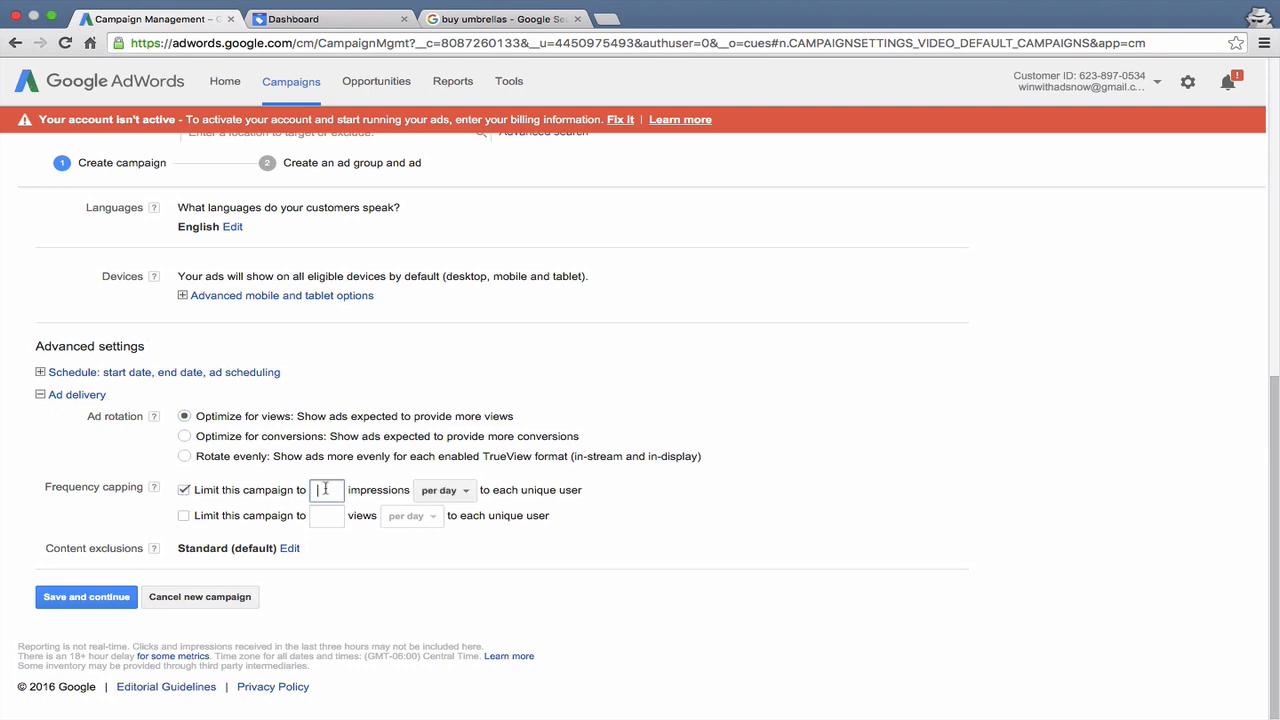
pyautogui.click(443, 490)
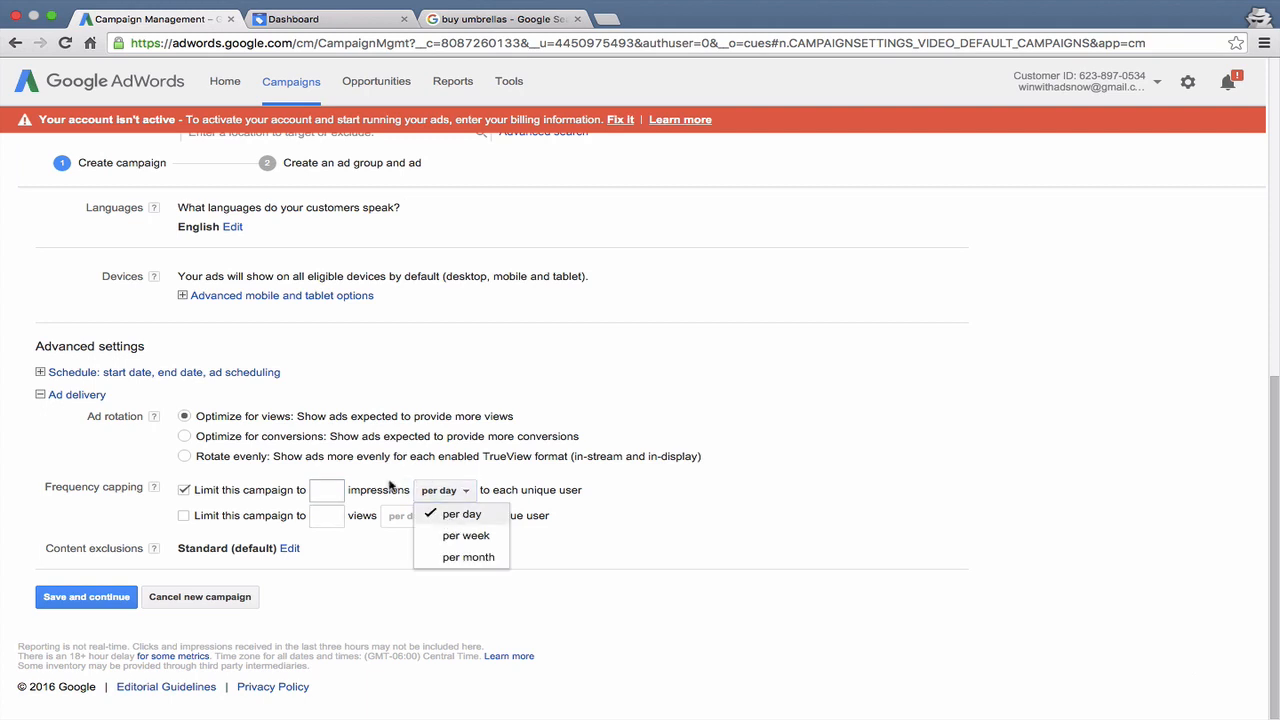
pyautogui.click(325, 490)
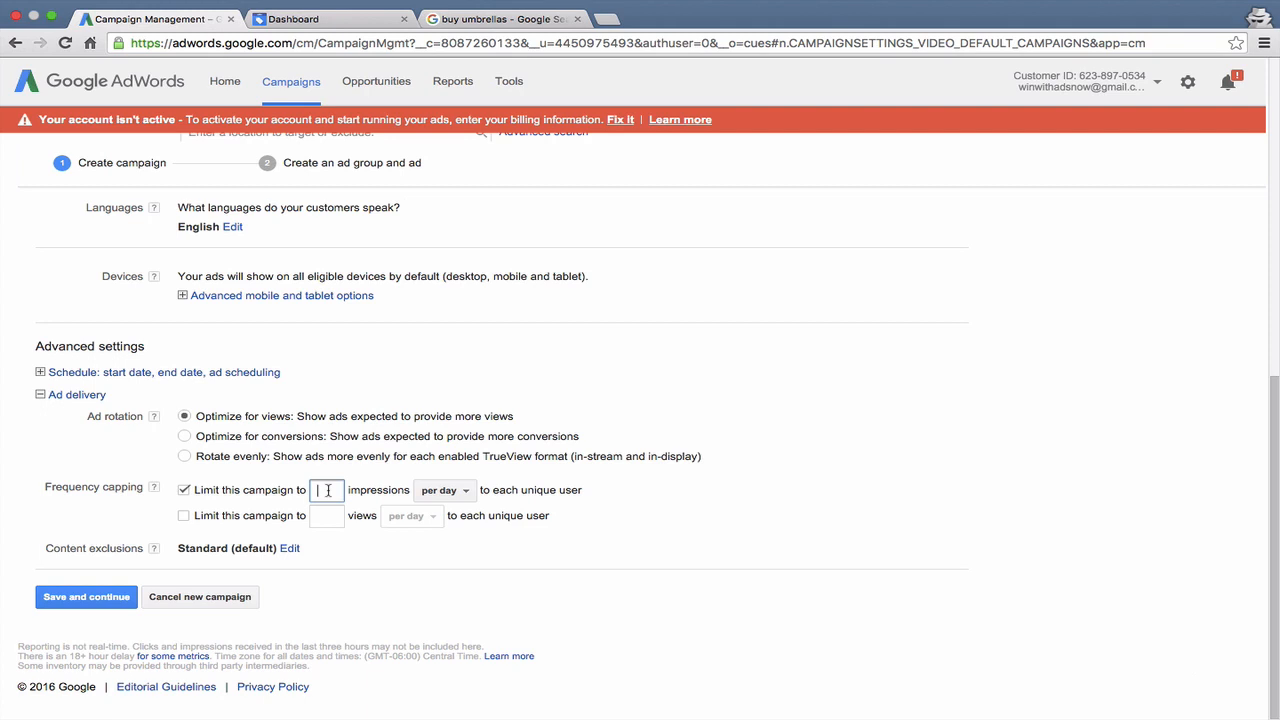
pyautogui.click(184, 491)
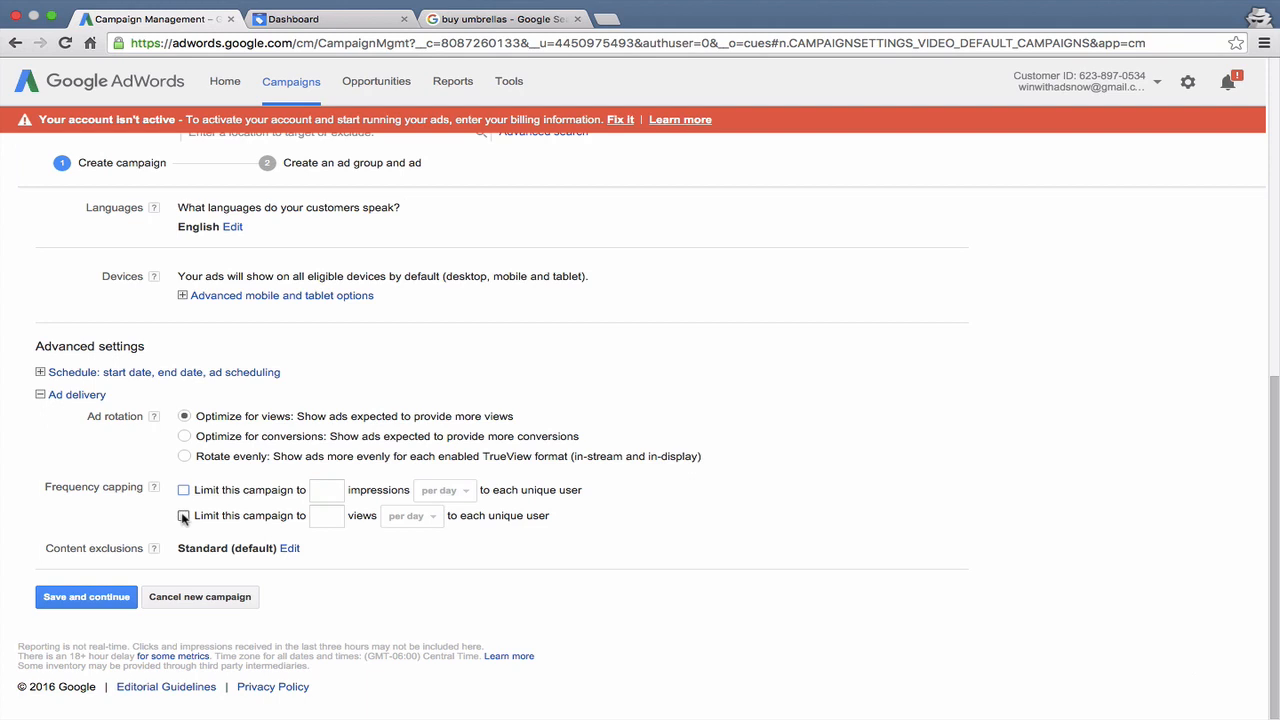
# - Try the frequency cap on views per unique user and turn it off again
pyautogui.click(184, 517)
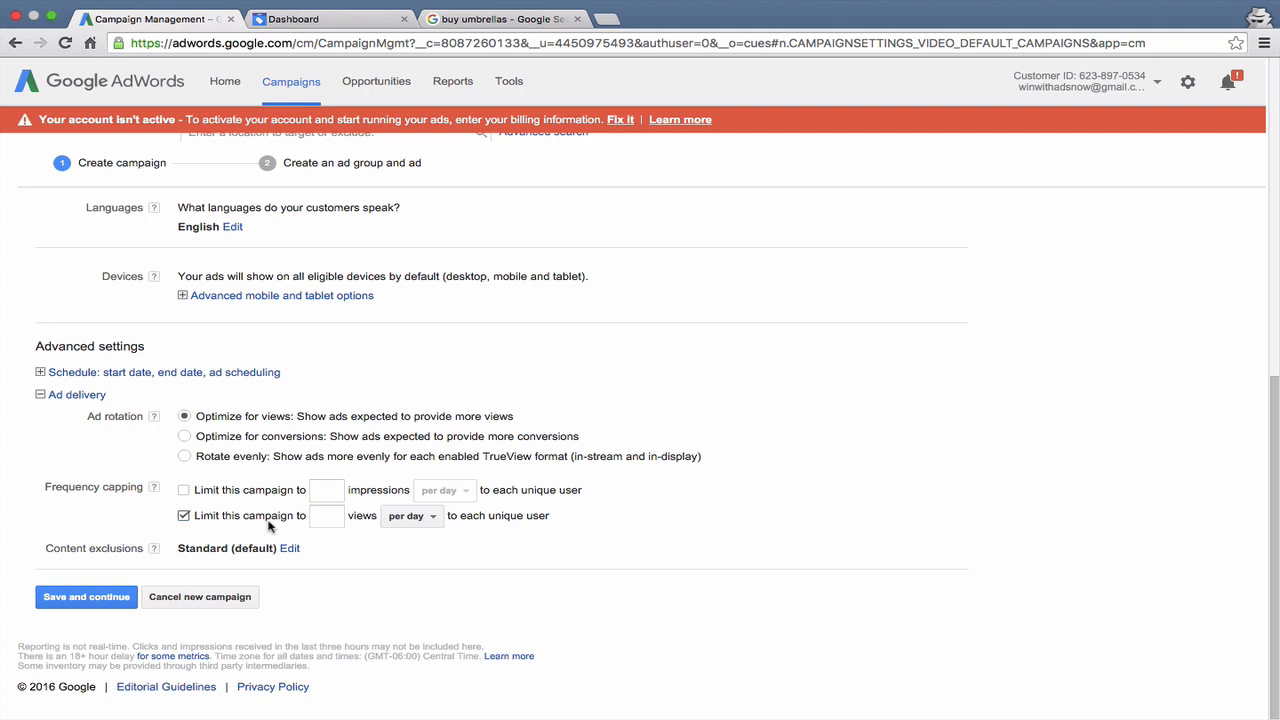
pyautogui.click(325, 517)
pyautogui.click(238, 522)
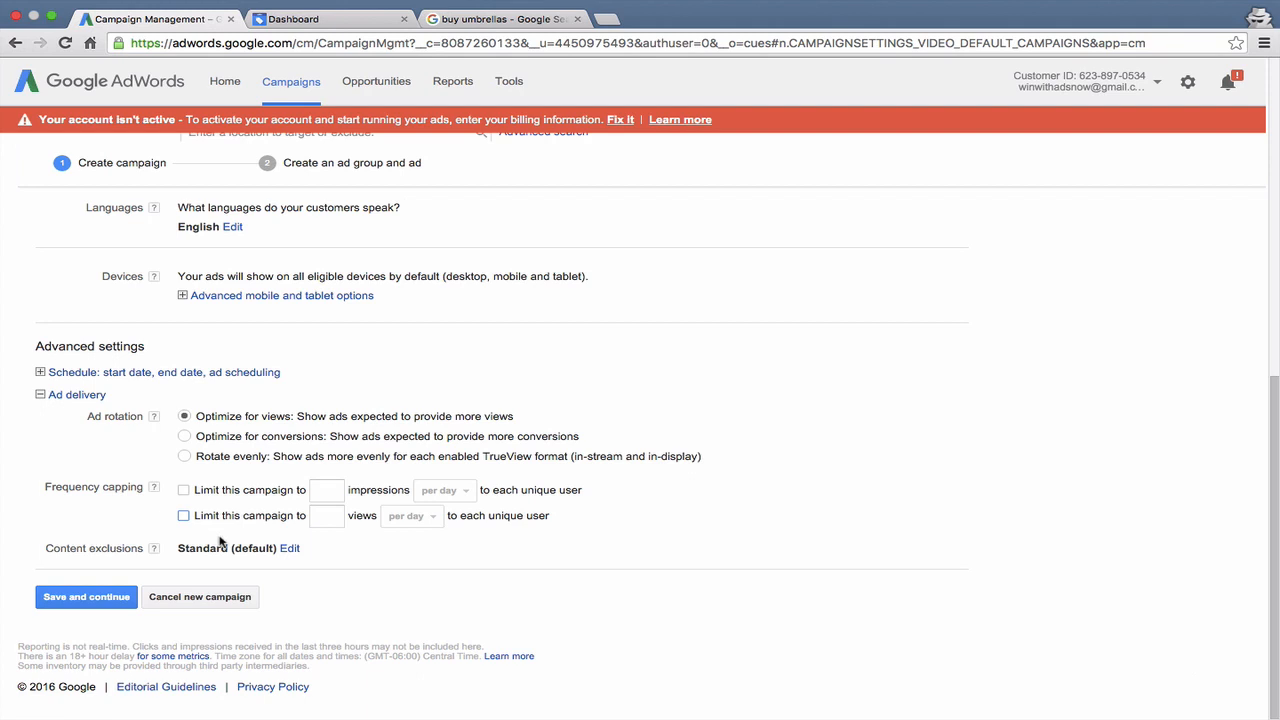
# - Look through the campaign's content exclusion settings, including digital content labels and sensitive subjects, and close them without saving
pyautogui.click(289, 550)
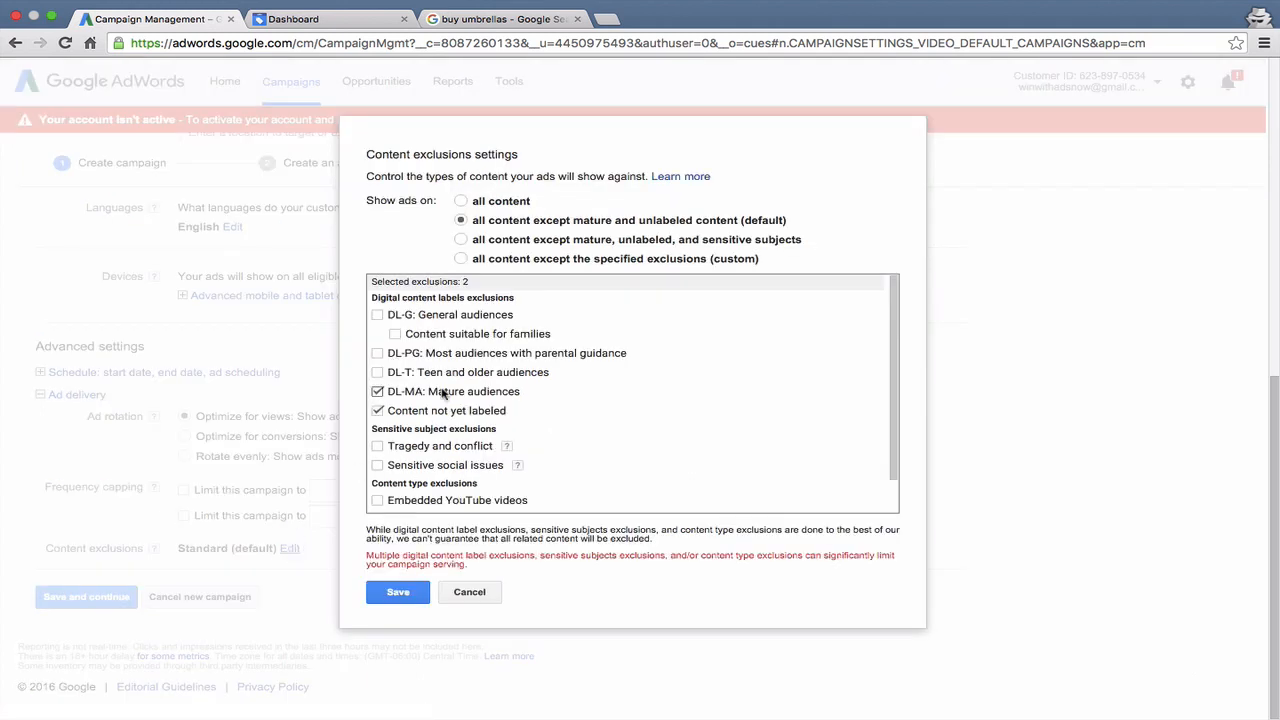
pyautogui.scroll(-2, 443, 395)
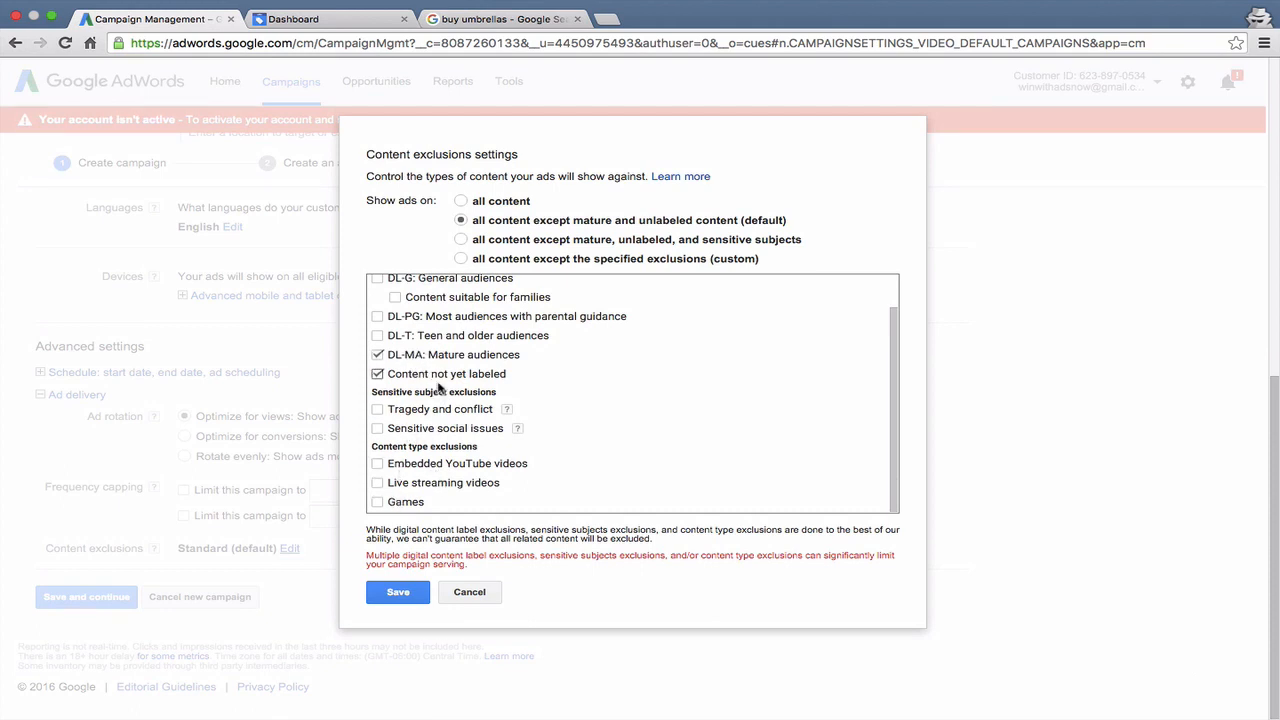
pyautogui.scroll(3, 438, 388)
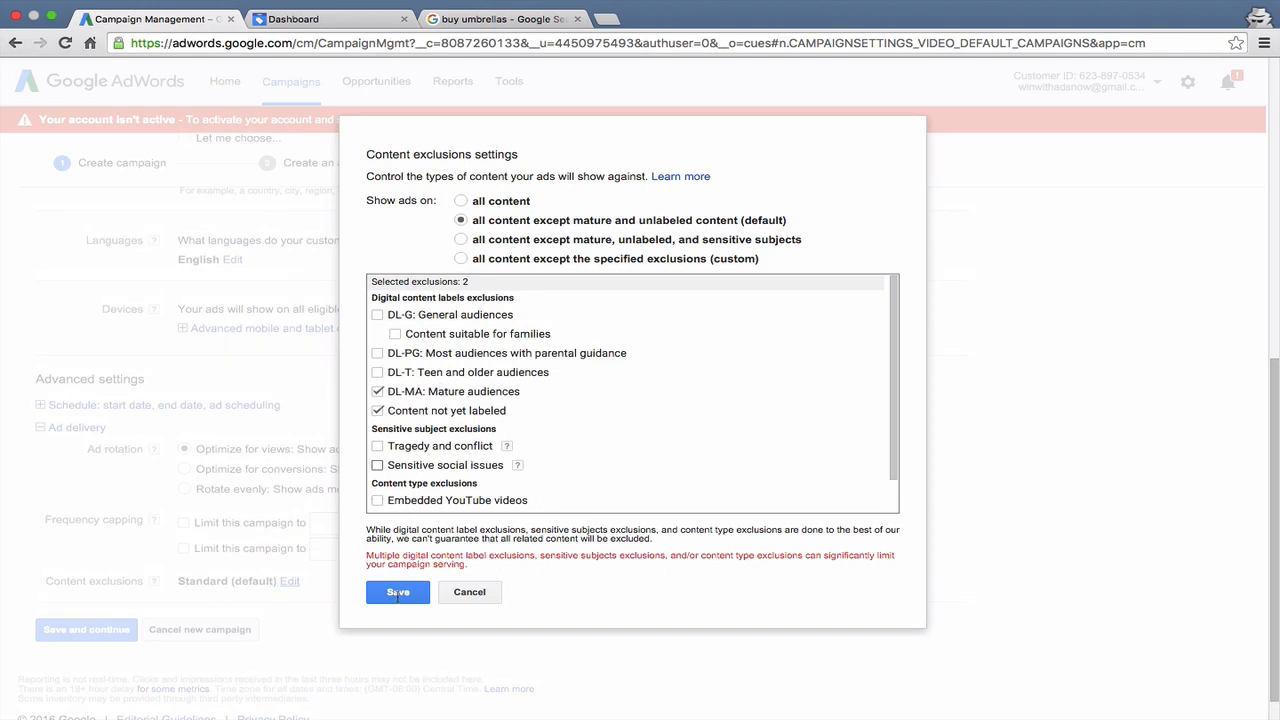
pyautogui.click(469, 592)
# - Save the campaign settings, continue to the ad group stage, and name the ad group YouTube
pyautogui.scroll(-1, 480, 598)
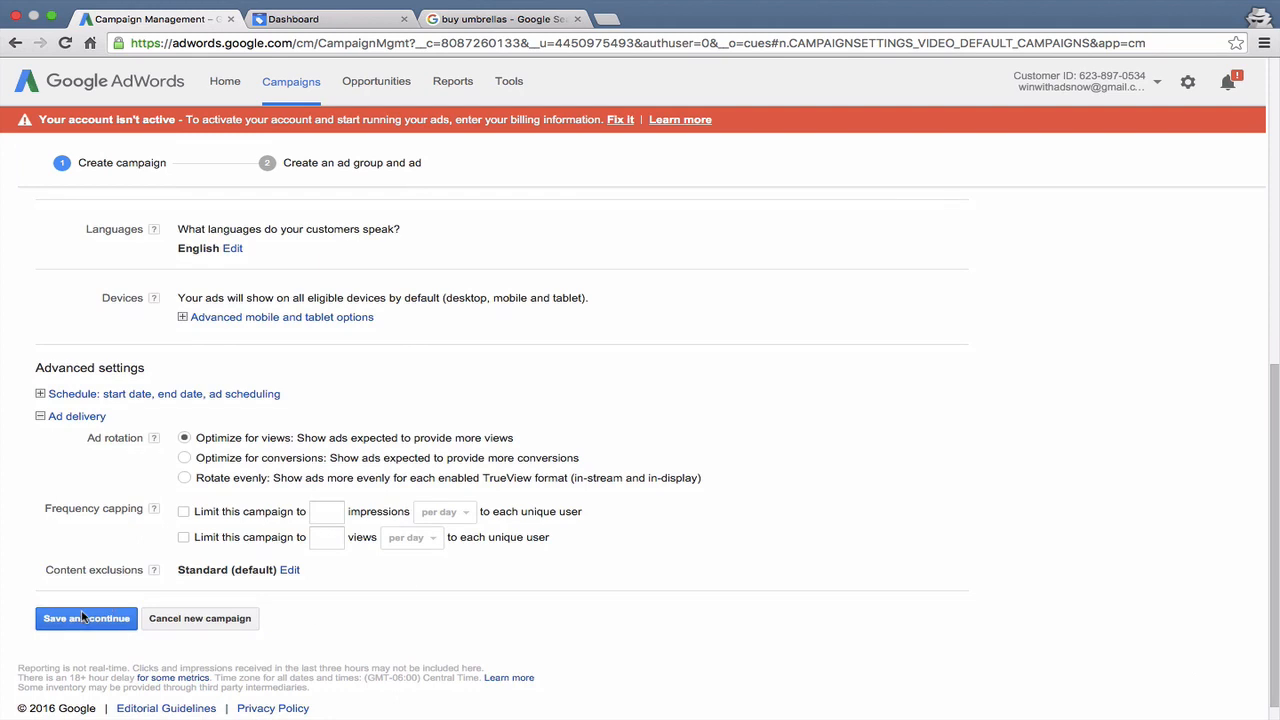
pyautogui.click(85, 616)
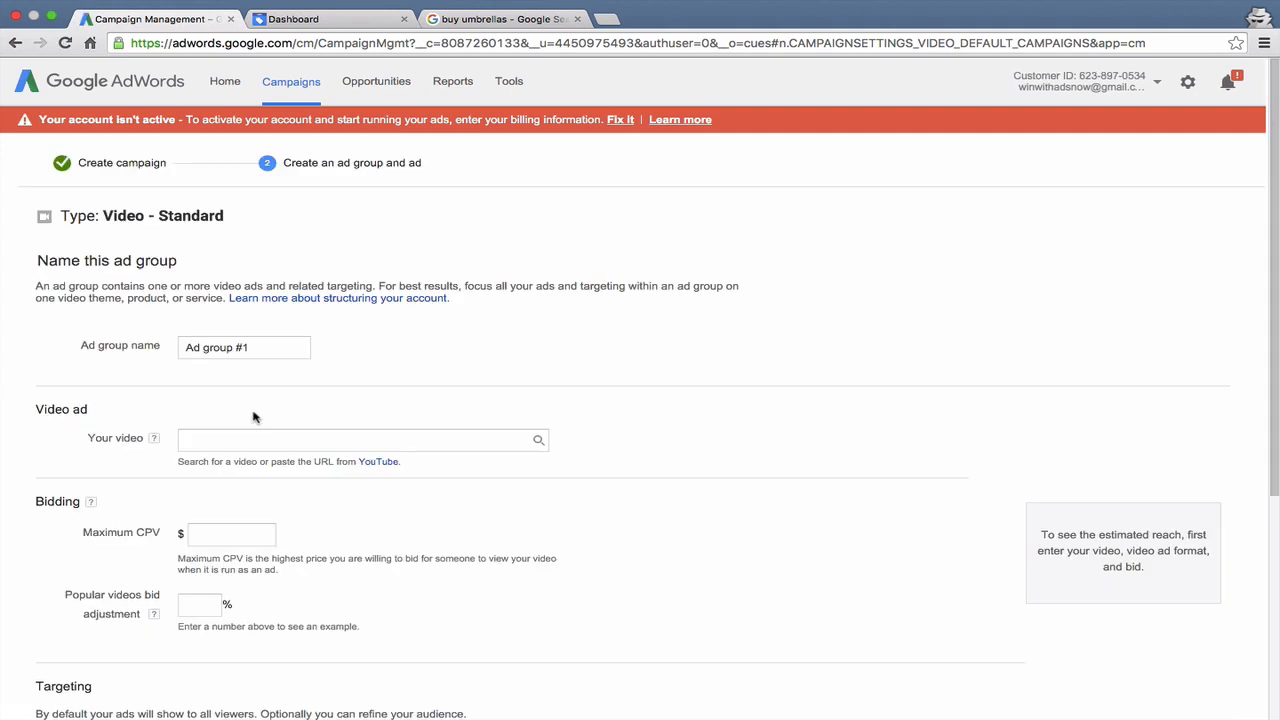
pyautogui.click(289, 341)
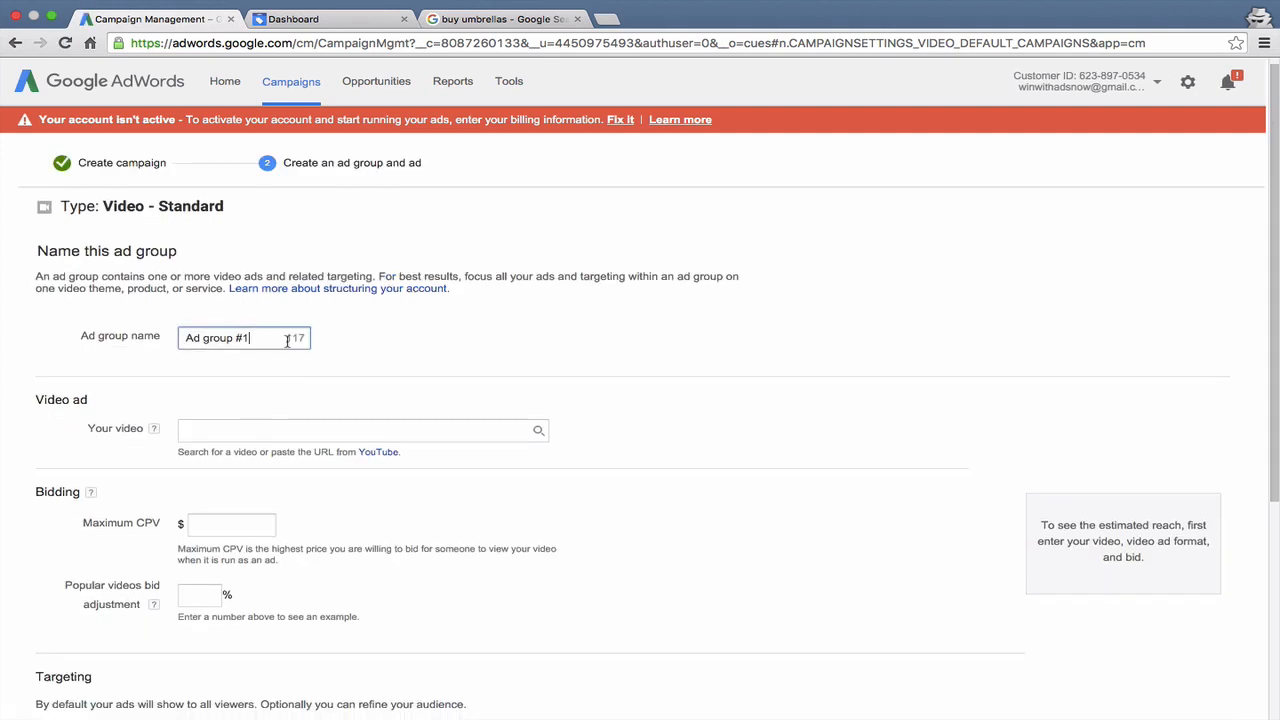
pyautogui.moveTo(288, 341); pyautogui.dragTo(174, 332)
pyautogui.write('YouTube')
# - Look at the ad group's video, maximum CPV and popular videos bid adjustment fields, including the bid adjustment help, without entering values
pyautogui.scroll(-1, 224, 404)
pyautogui.click(224, 399)
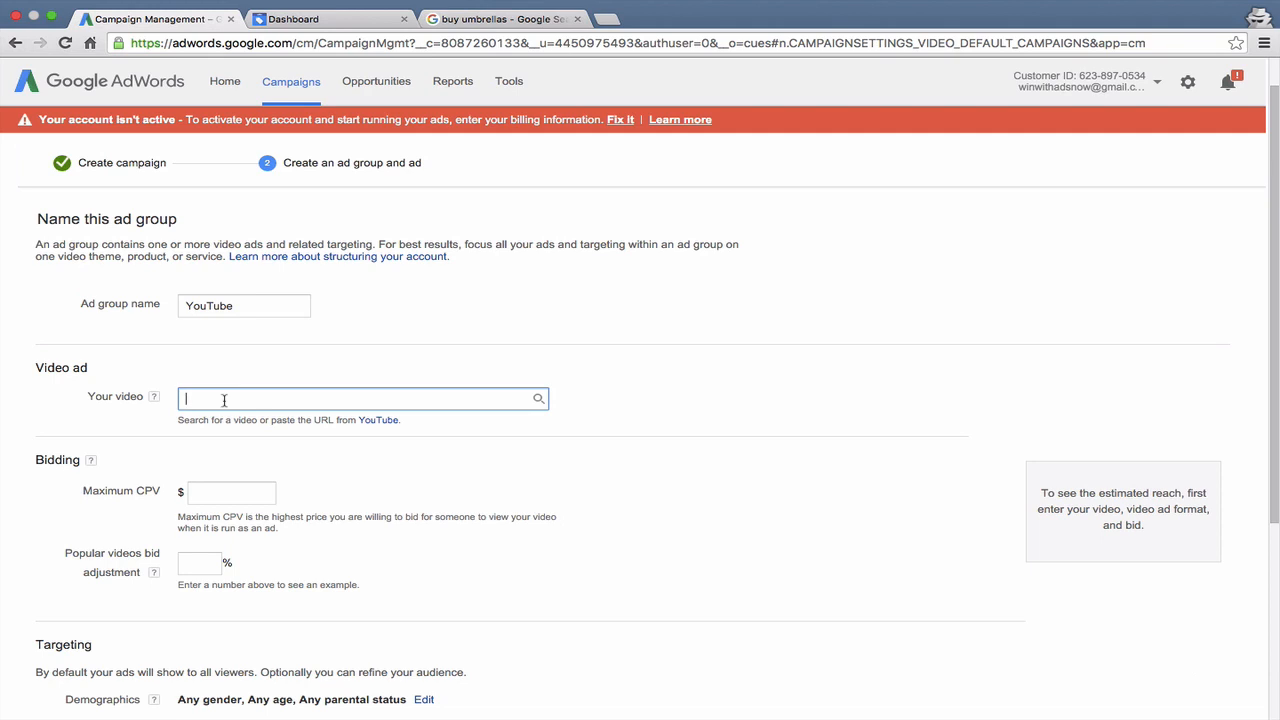
pyautogui.scroll(-3, 210, 414)
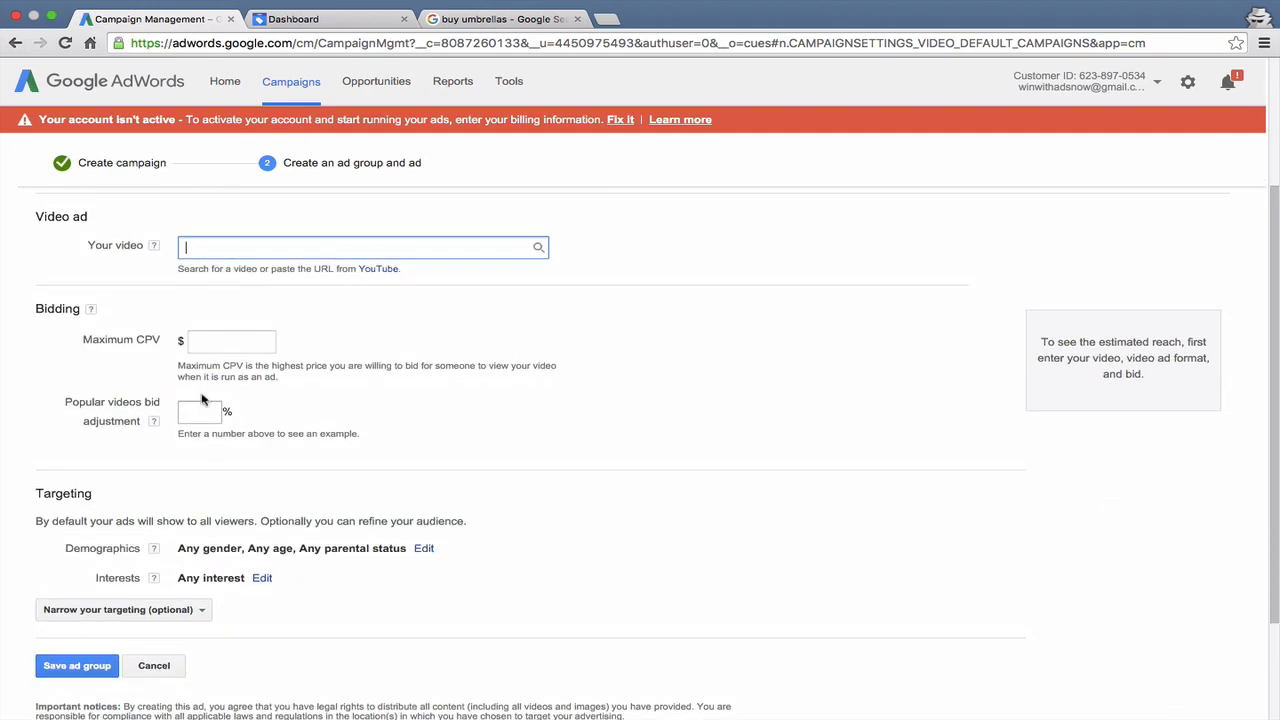
pyautogui.click(200, 340)
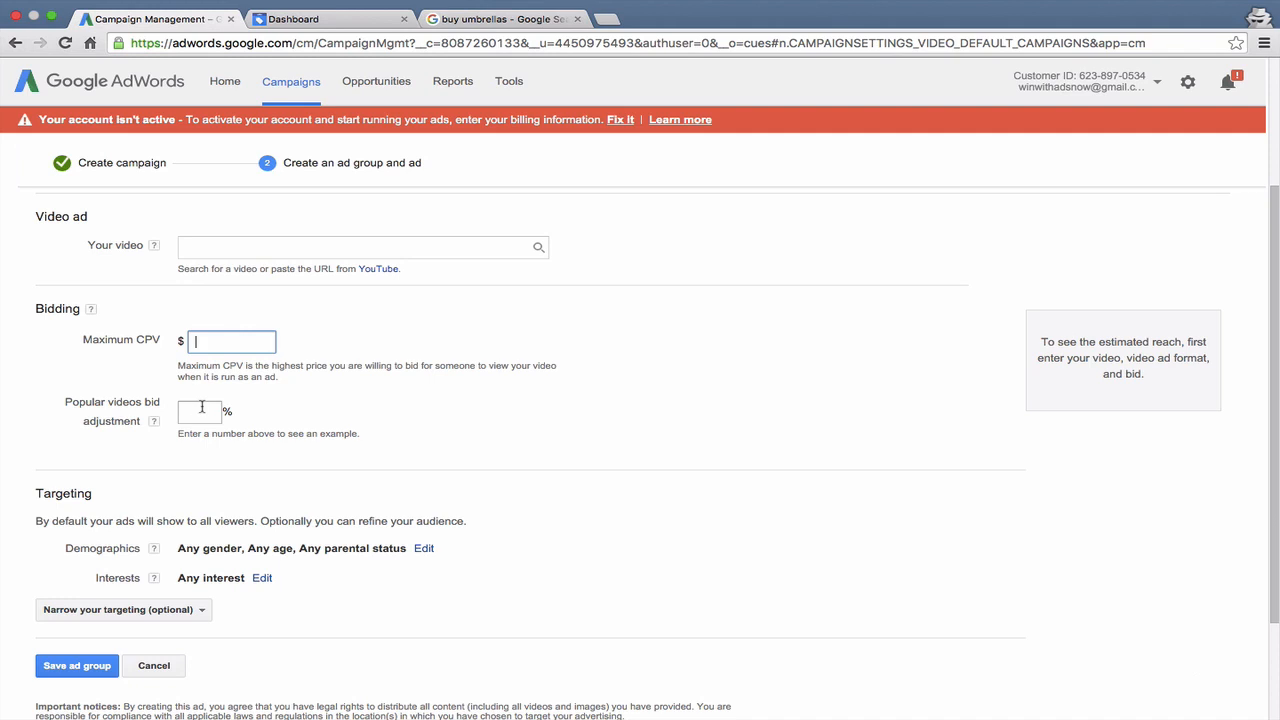
pyautogui.click(155, 422)
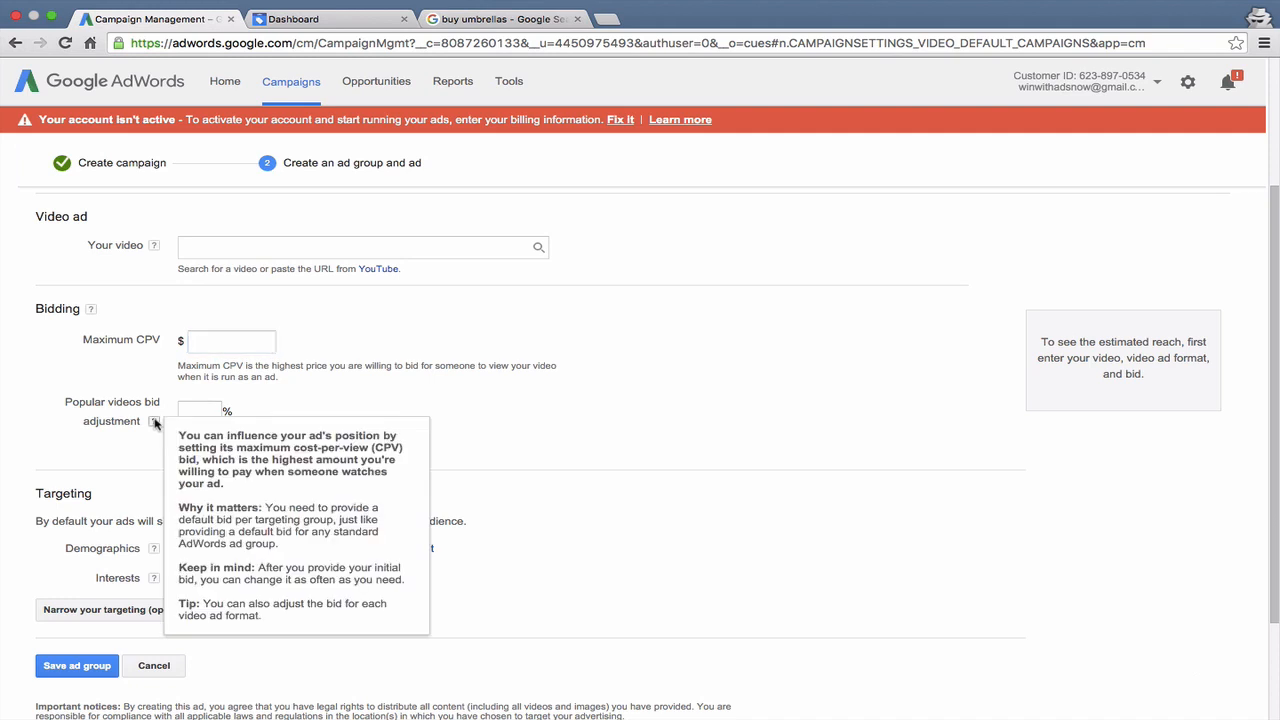
pyautogui.click(187, 410)
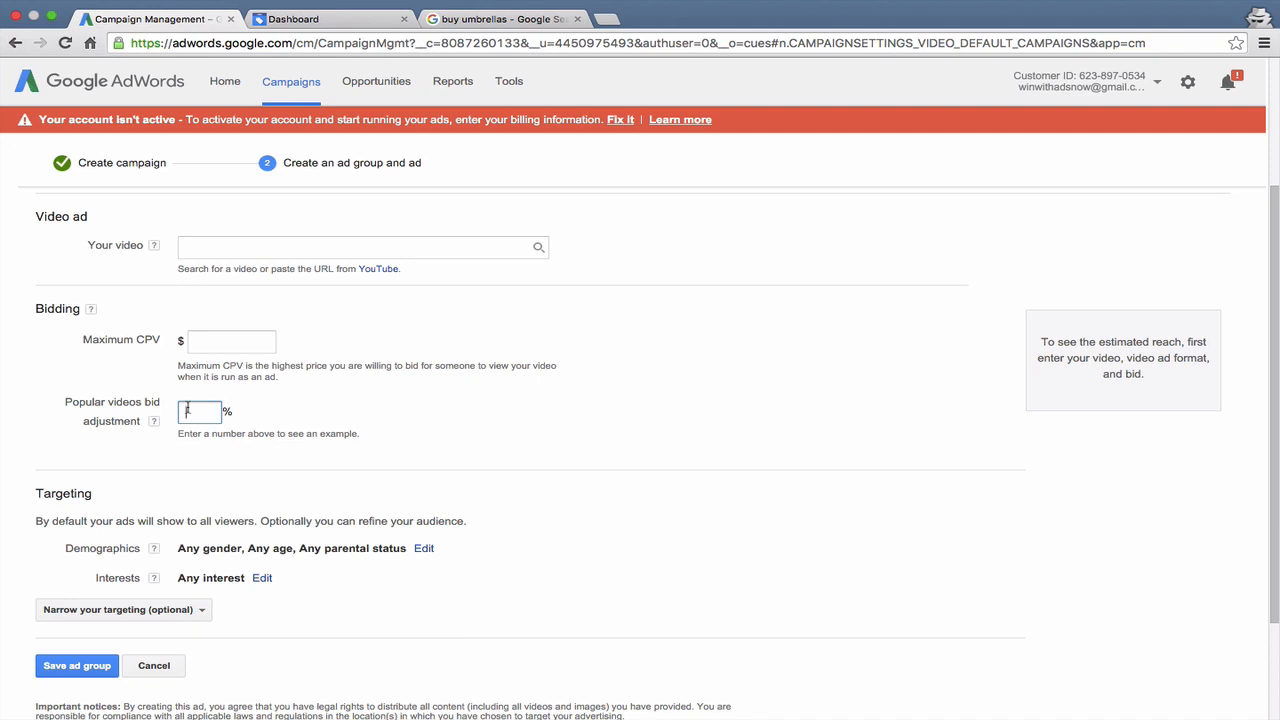
pyautogui.moveTo(64, 404); pyautogui.dragTo(142, 415)
pyautogui.click(124, 409)
# - Look at the gender, age and parental status targeting options under Demographics and cancel without changing them
pyautogui.scroll(-2, 123, 409)
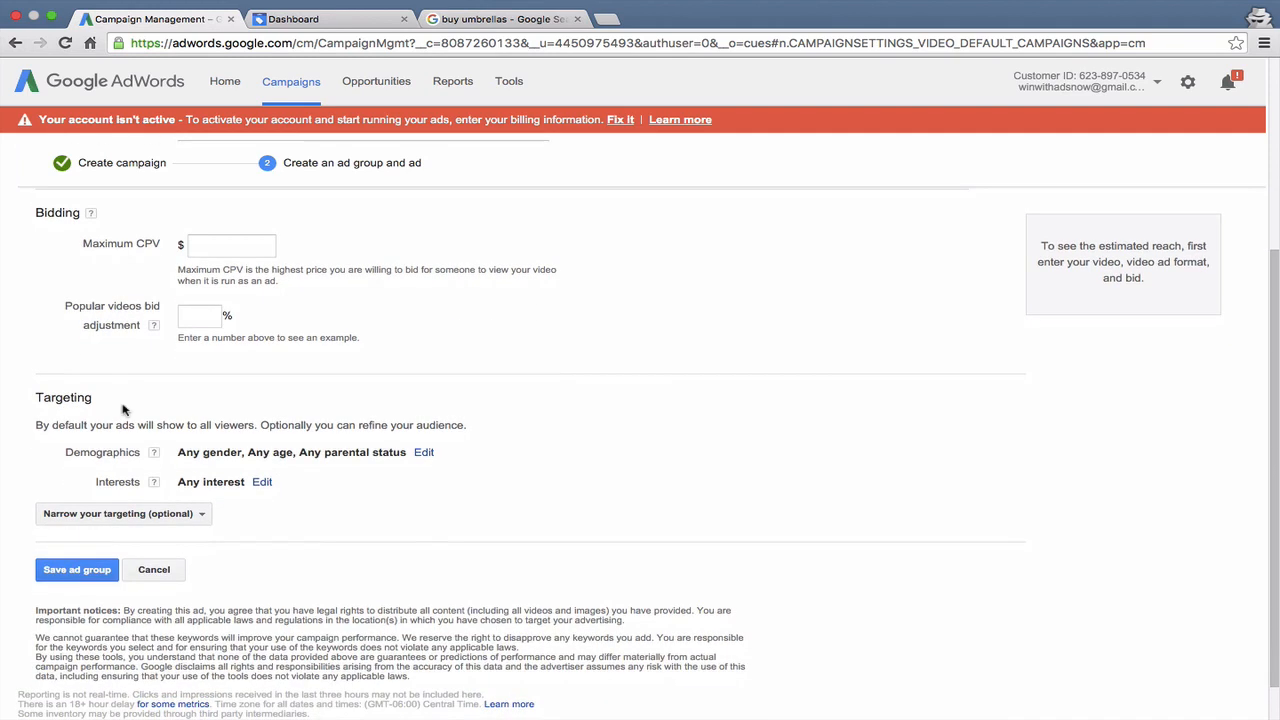
pyautogui.scroll(-1, 123, 409)
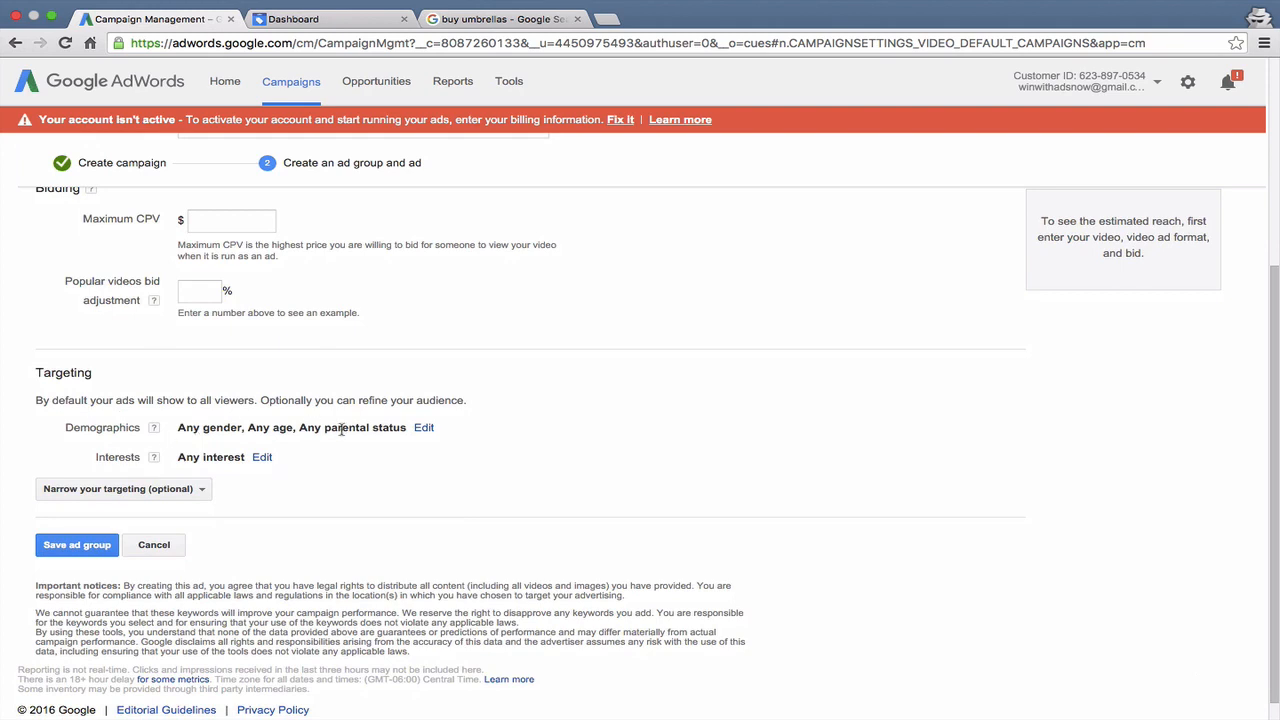
pyautogui.click(423, 428)
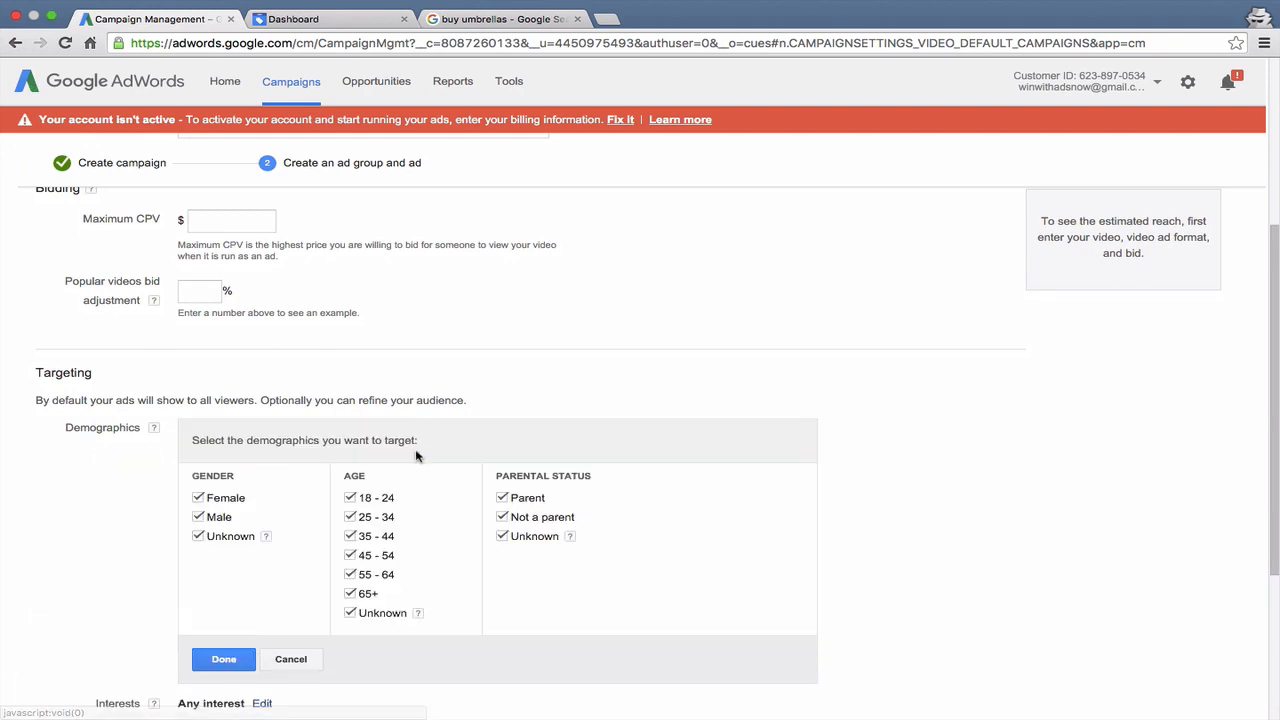
pyautogui.scroll(-2, 416, 456)
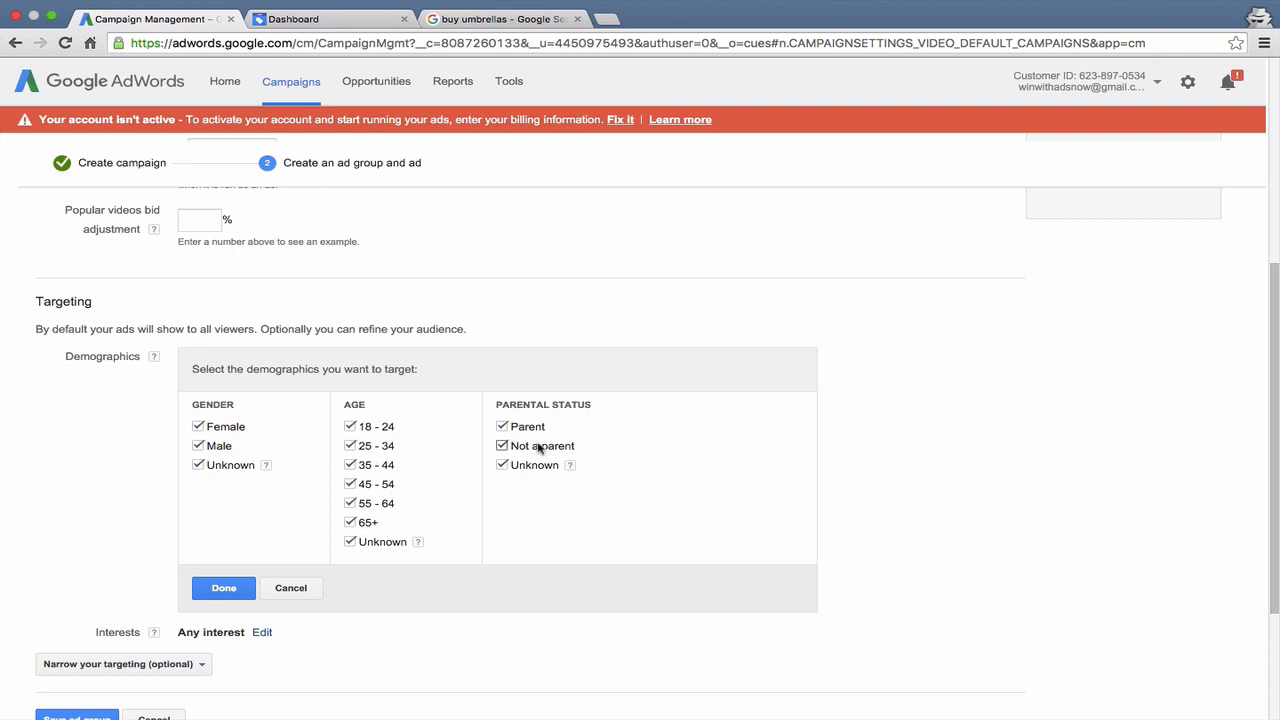
pyautogui.click(287, 594)
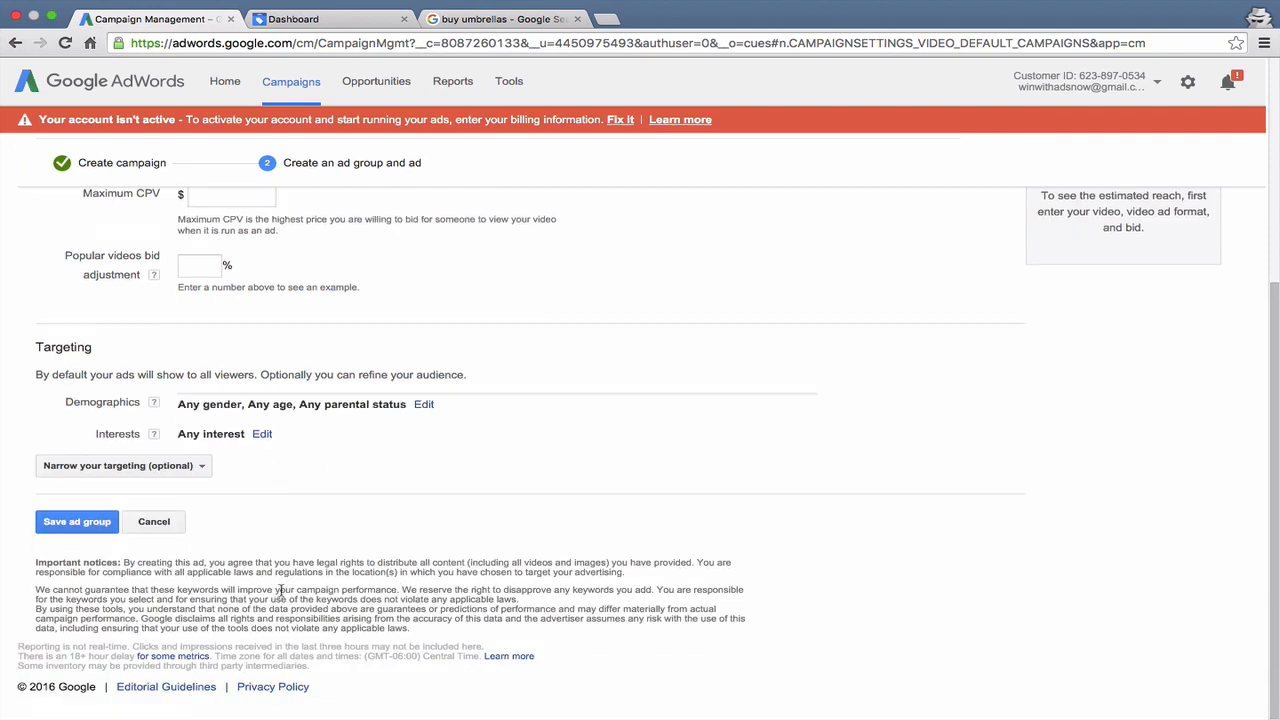
# - Open the Interests targeting and look through the list of Affinity audiences (reach)
pyautogui.click(261, 436)
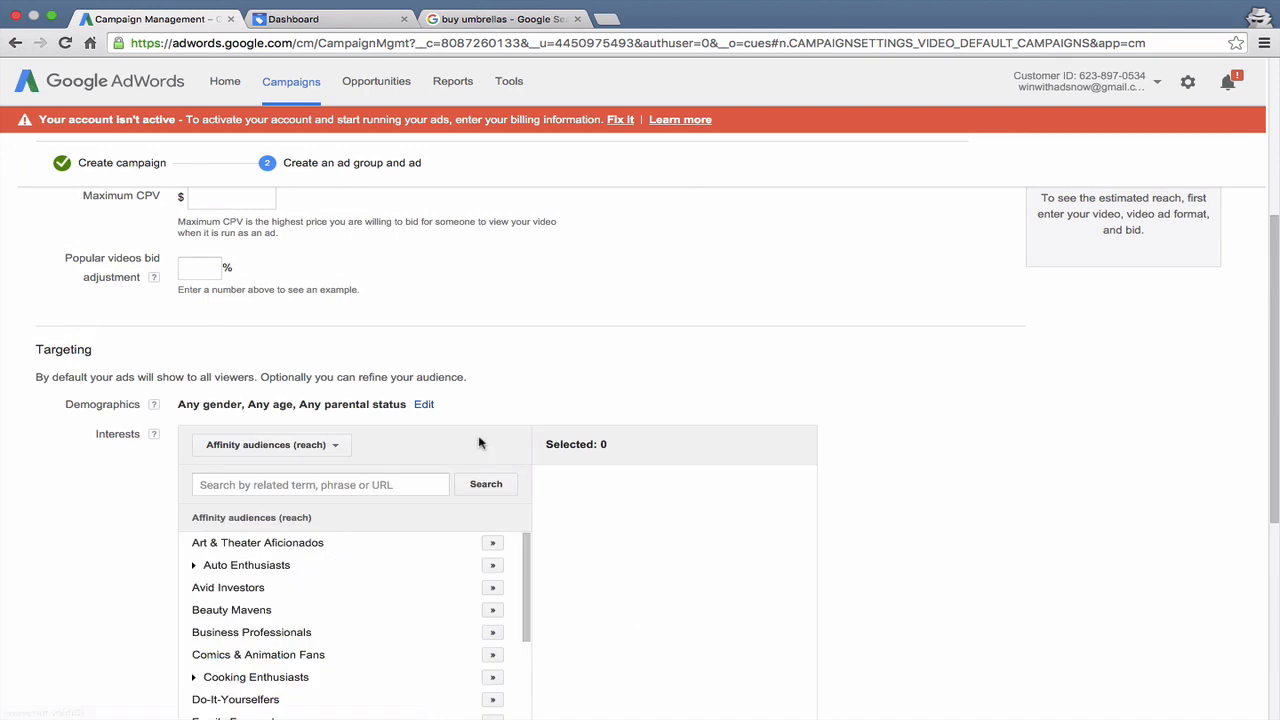
pyautogui.scroll(-2, 479, 443)
pyautogui.scroll(-3, 479, 443)
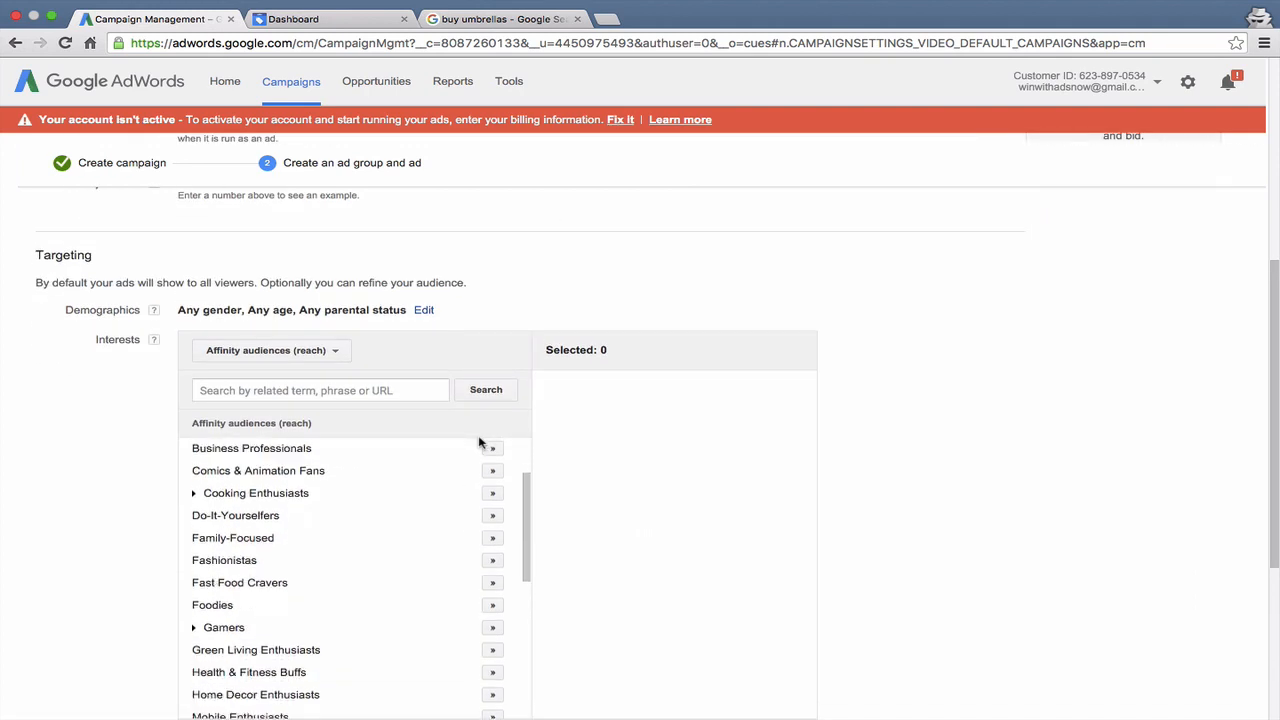
pyautogui.scroll(-5, 428, 506)
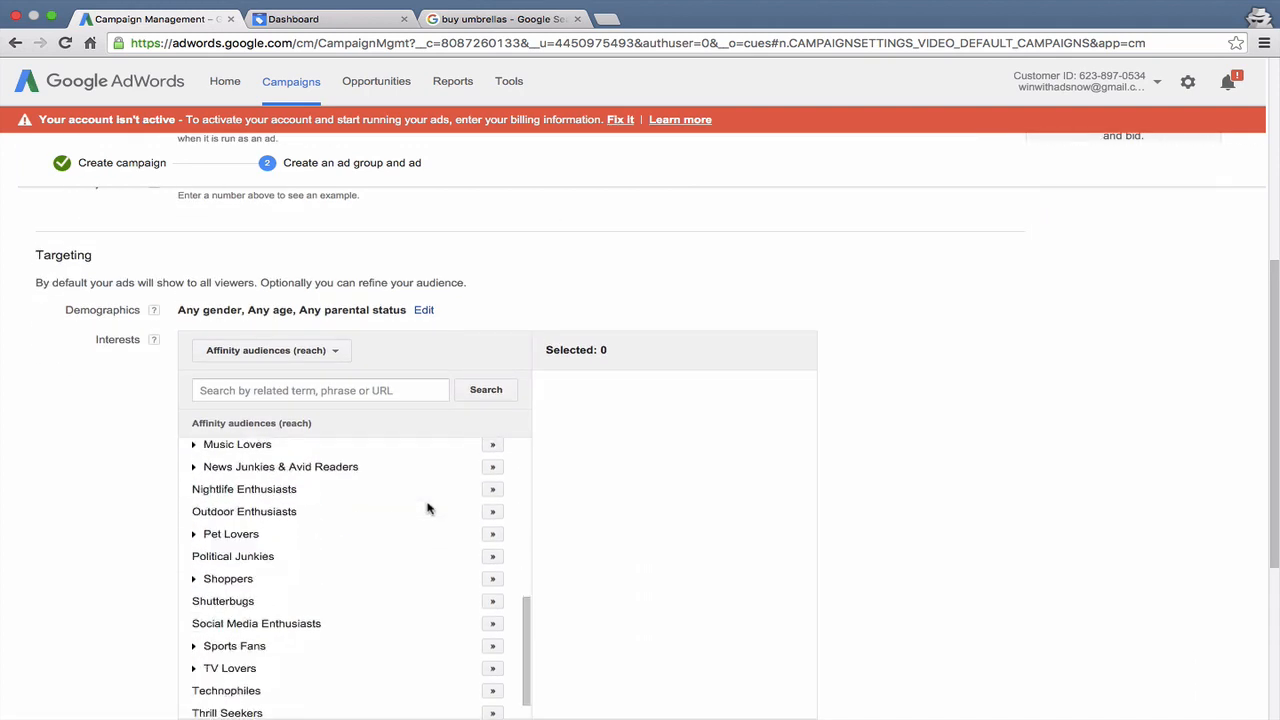
pyautogui.scroll(-1, 428, 506)
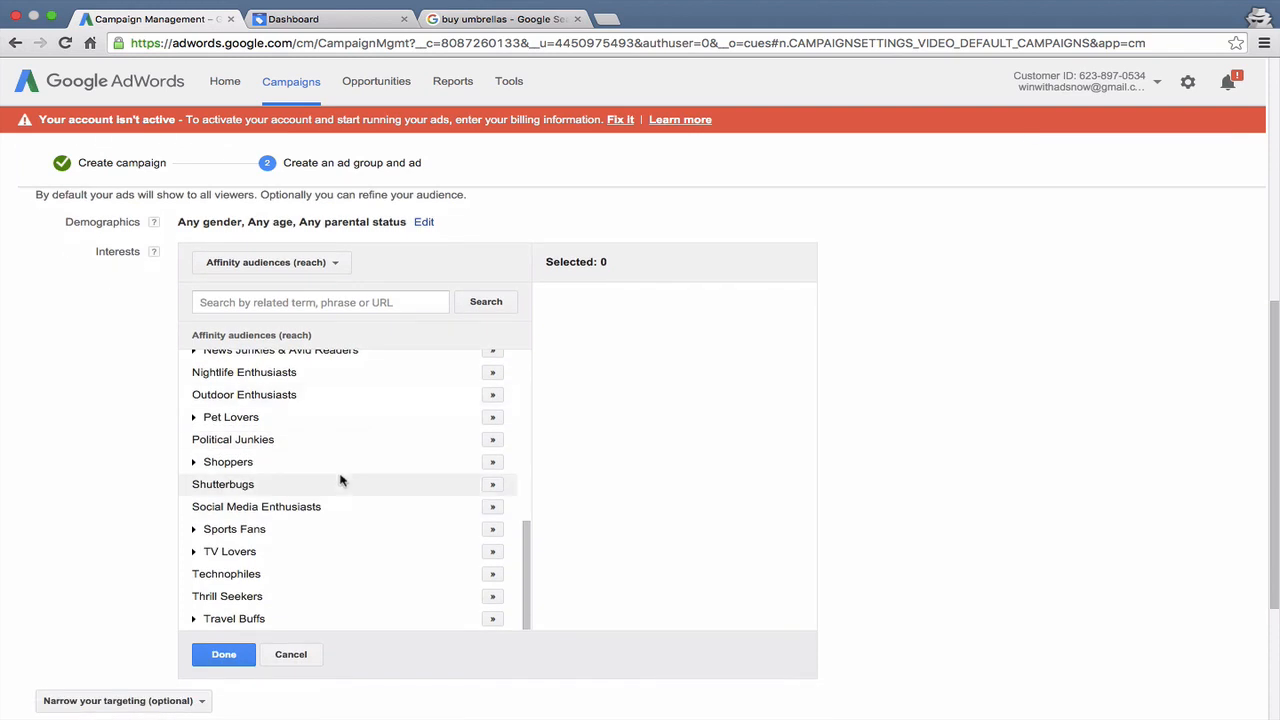
pyautogui.scroll(5, 340, 480)
pyautogui.scroll(5, 338, 480)
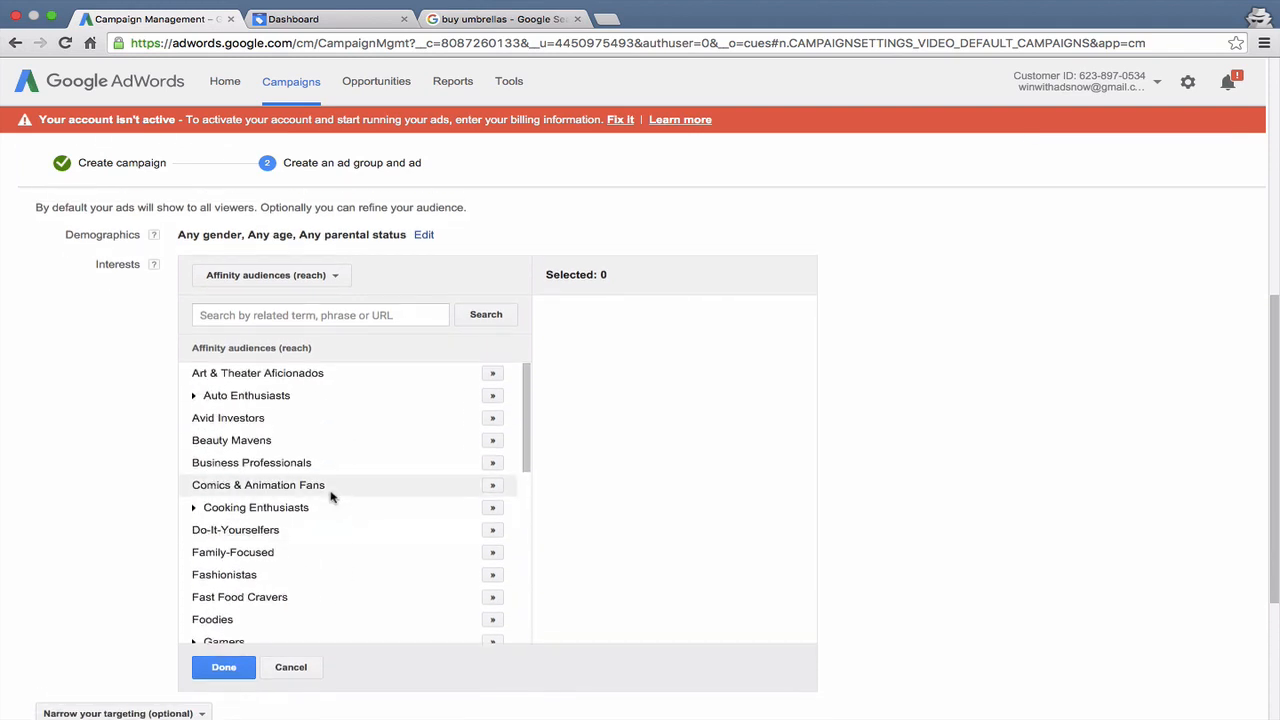
# - Look at the In-market audiences (ROI) and Custom affinity audiences for Interests, and cancel the interest targeting without selecting any
pyautogui.click(300, 280)
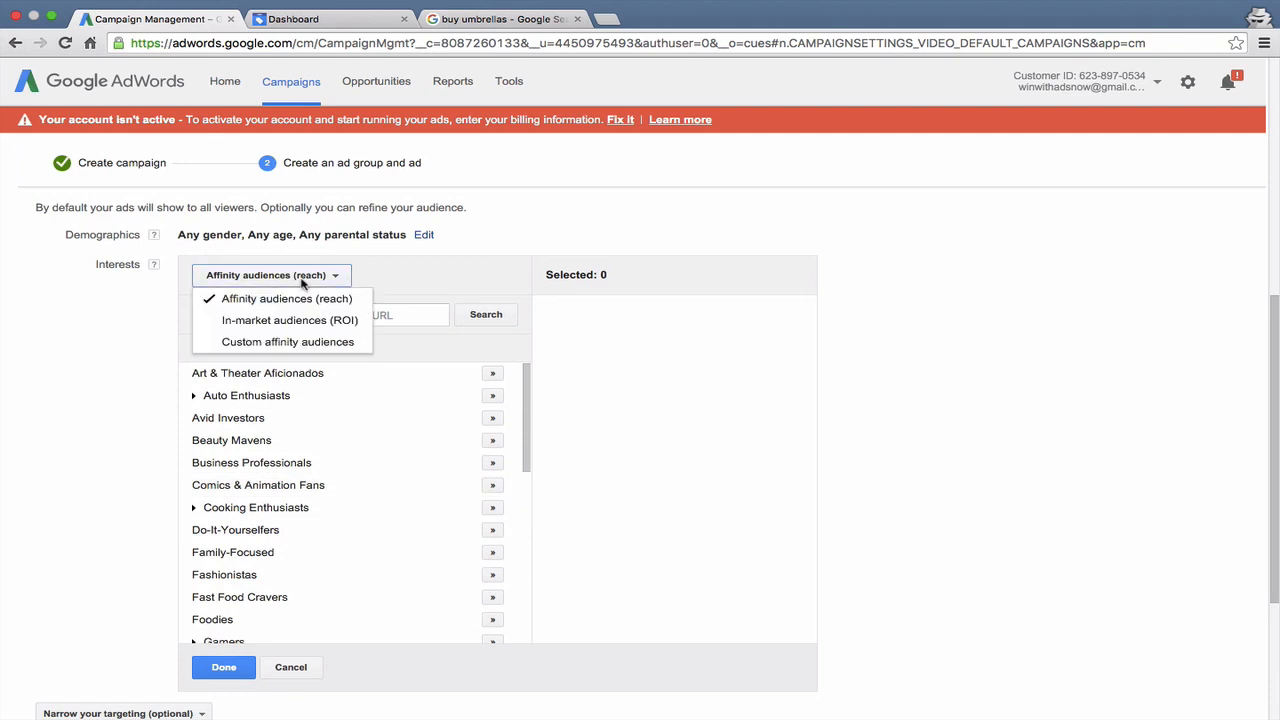
pyautogui.click(290, 320)
pyautogui.click(295, 281)
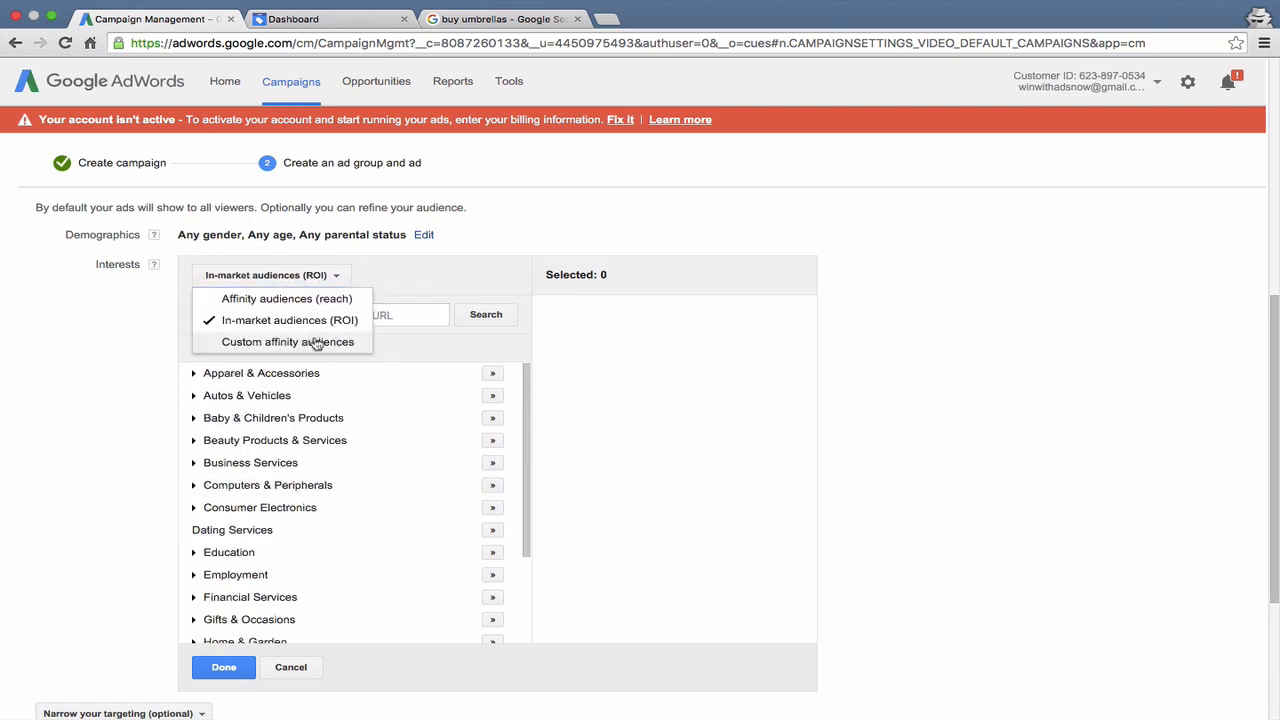
pyautogui.click(313, 341)
pyautogui.click(295, 316)
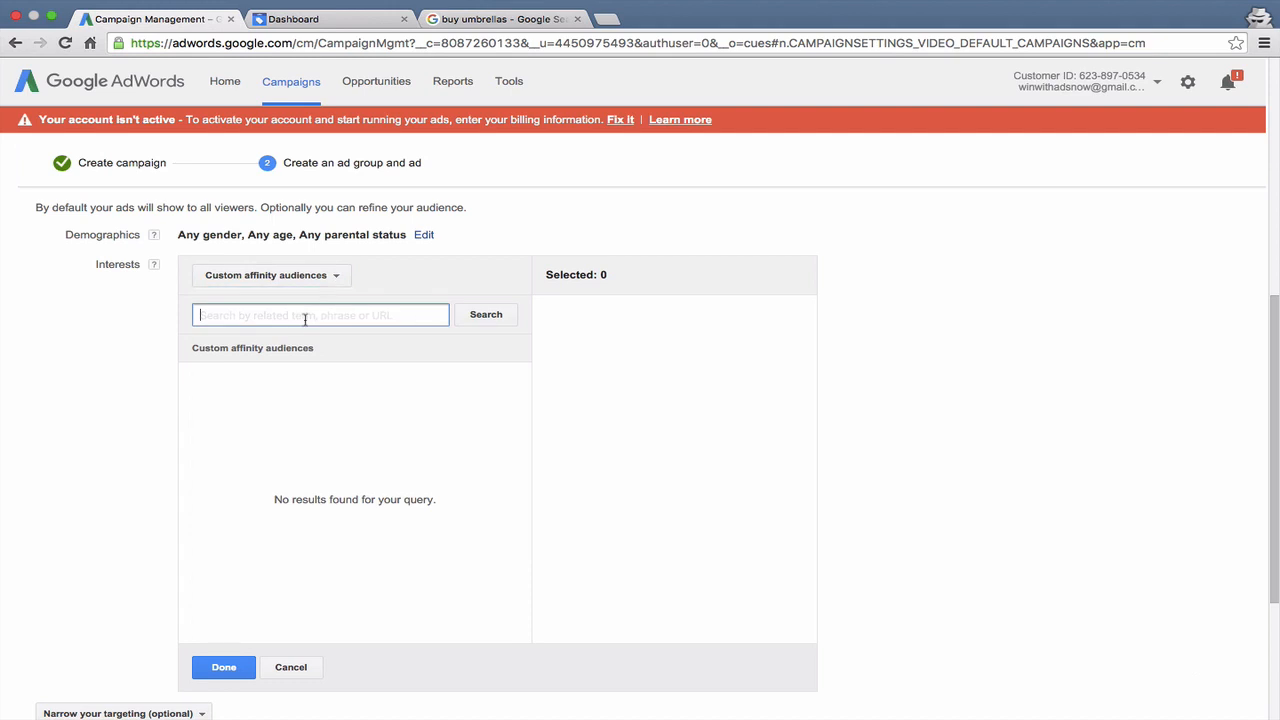
pyautogui.click(365, 272)
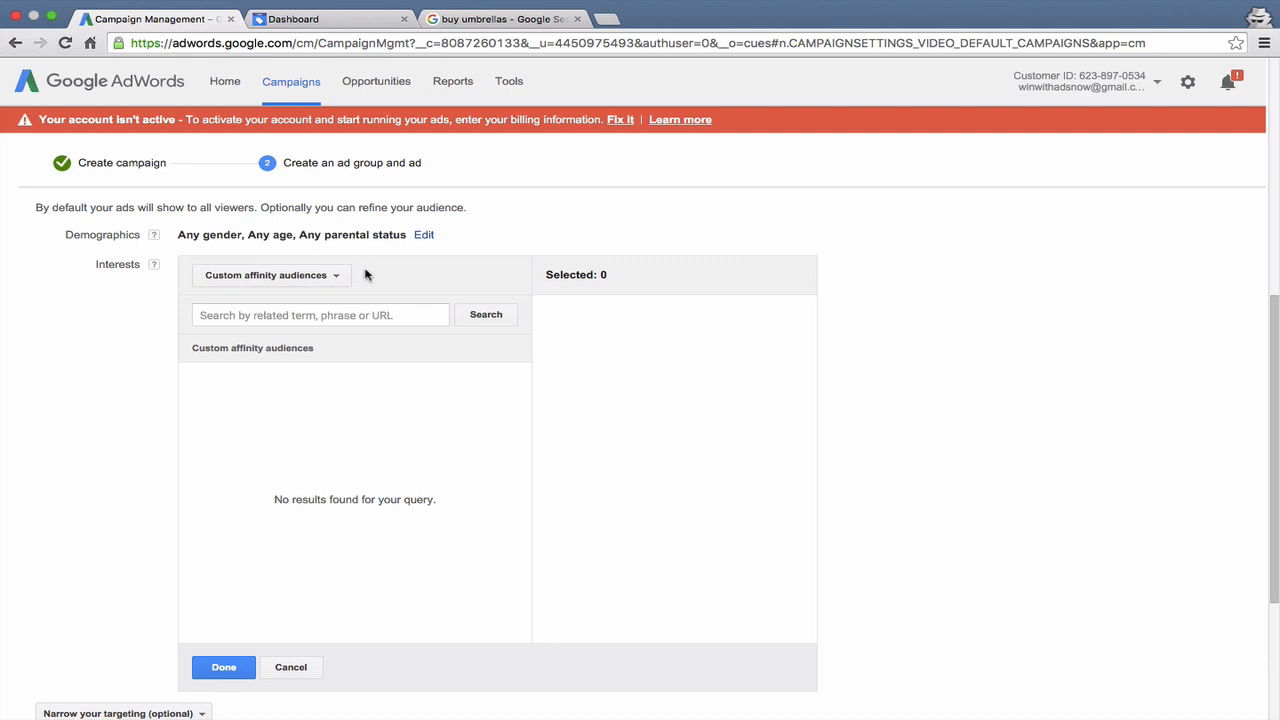
pyautogui.click(296, 314)
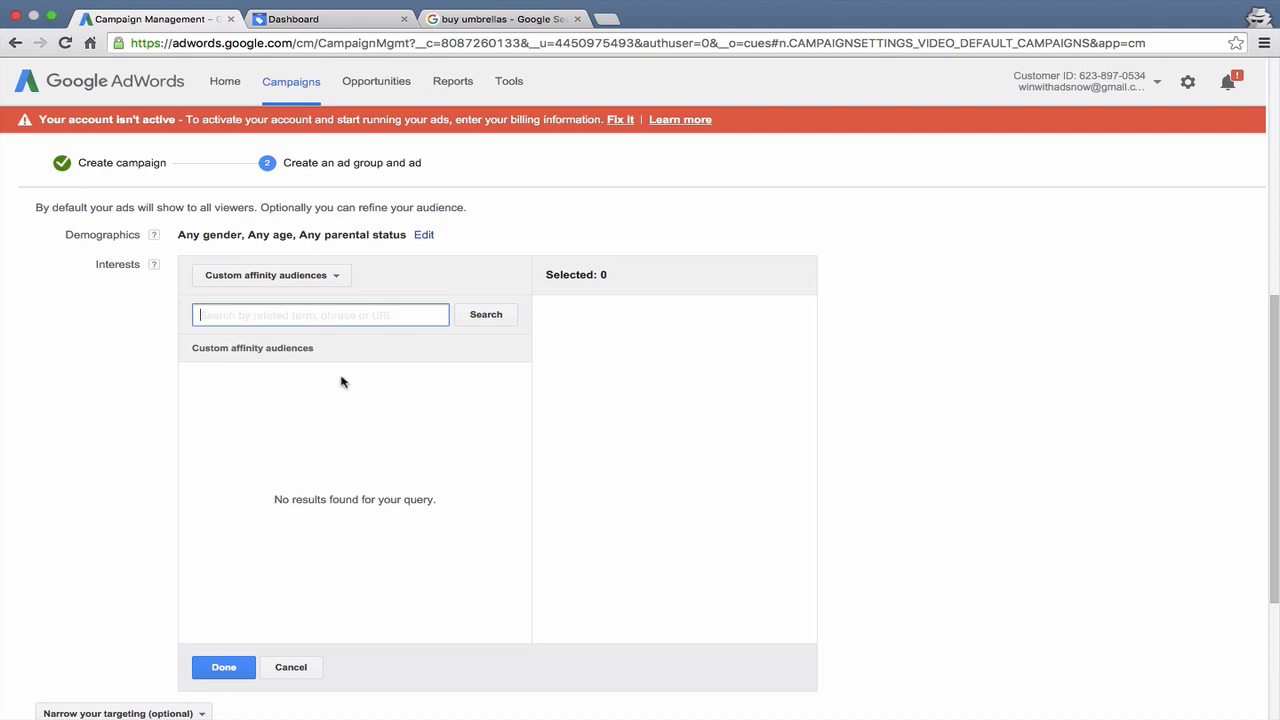
pyautogui.click(632, 356)
pyautogui.click(228, 283)
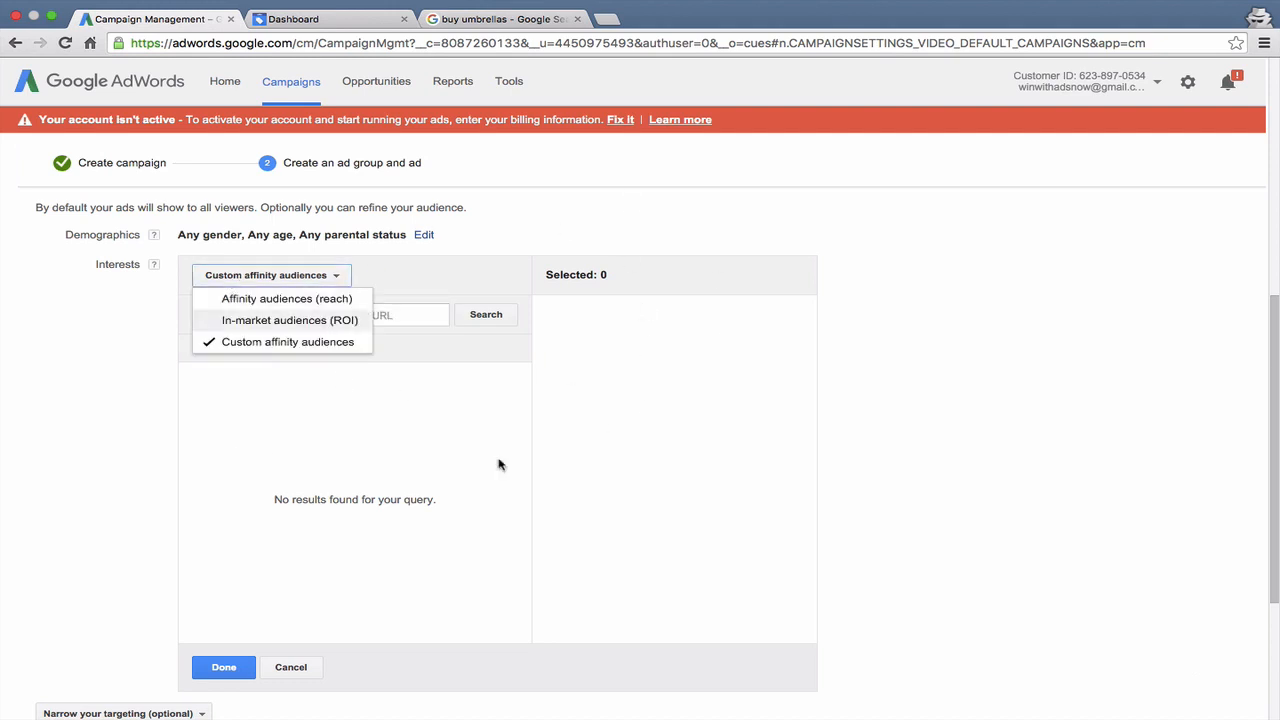
pyautogui.click(498, 466)
pyautogui.click(312, 667)
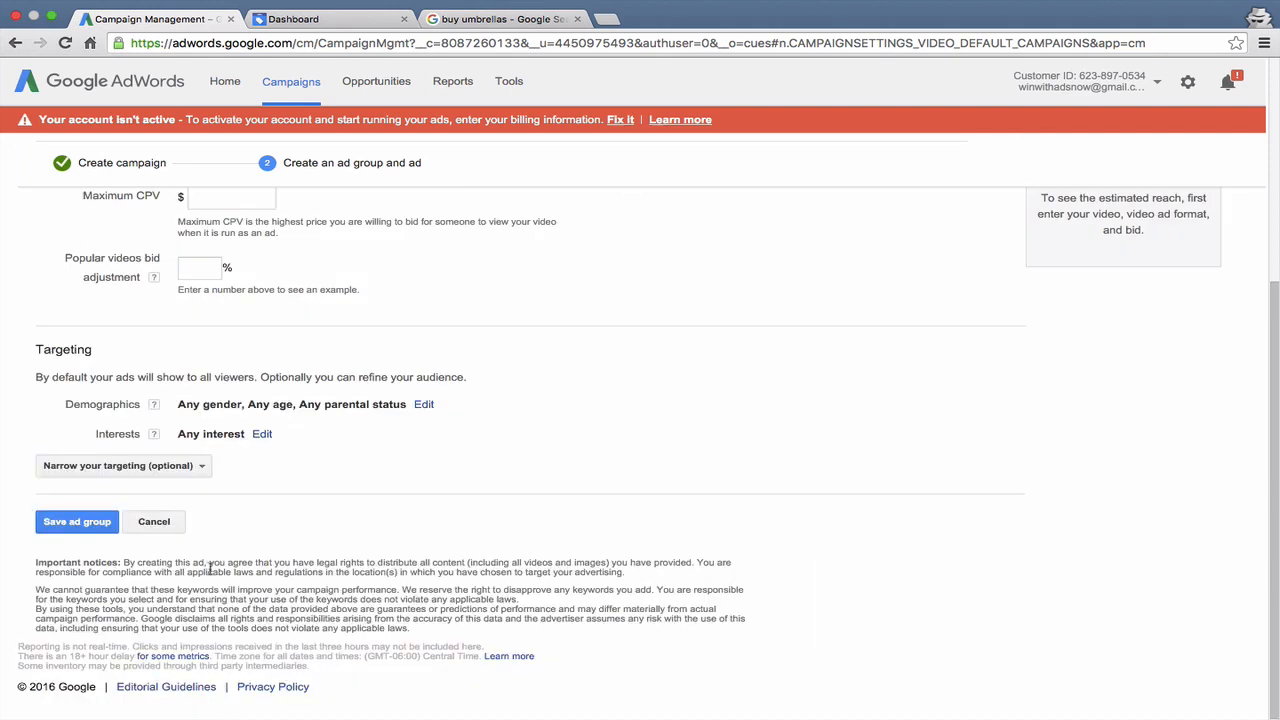
# - Look at the options for narrowing the targeting, open the Keywords entry form, and cancel it without adding keywords
pyautogui.click(77, 466)
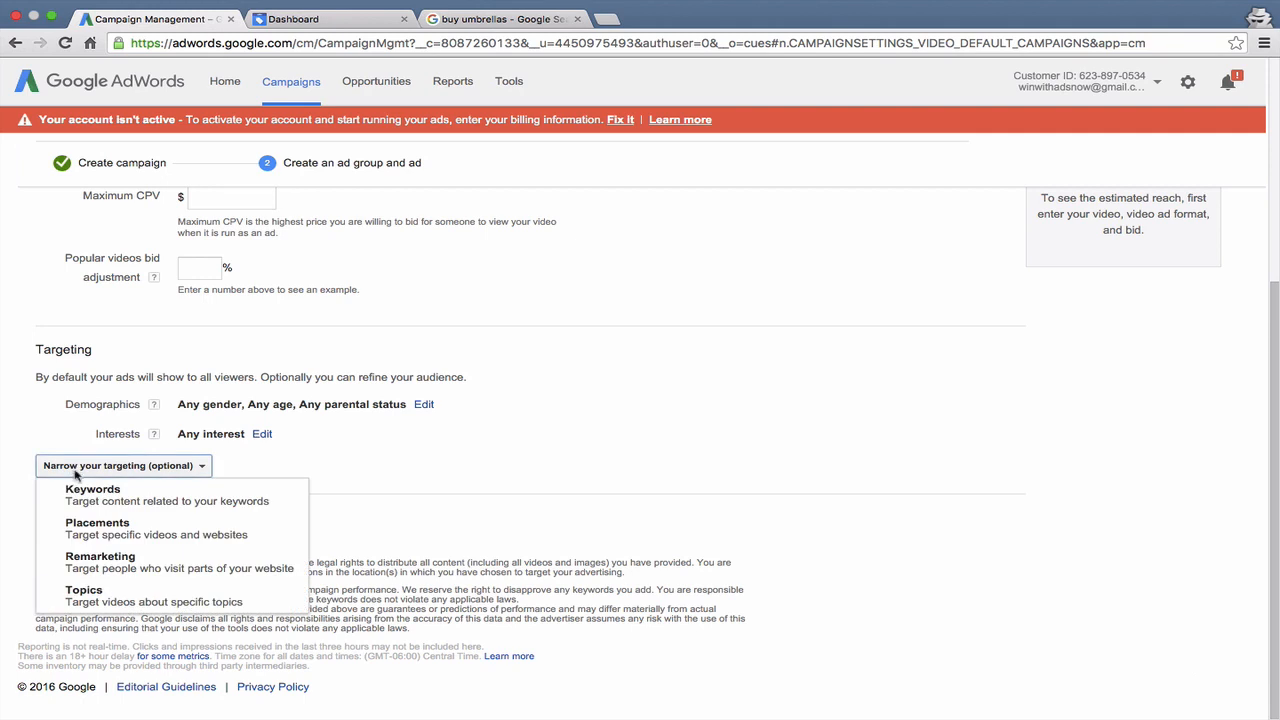
pyautogui.click(86, 503)
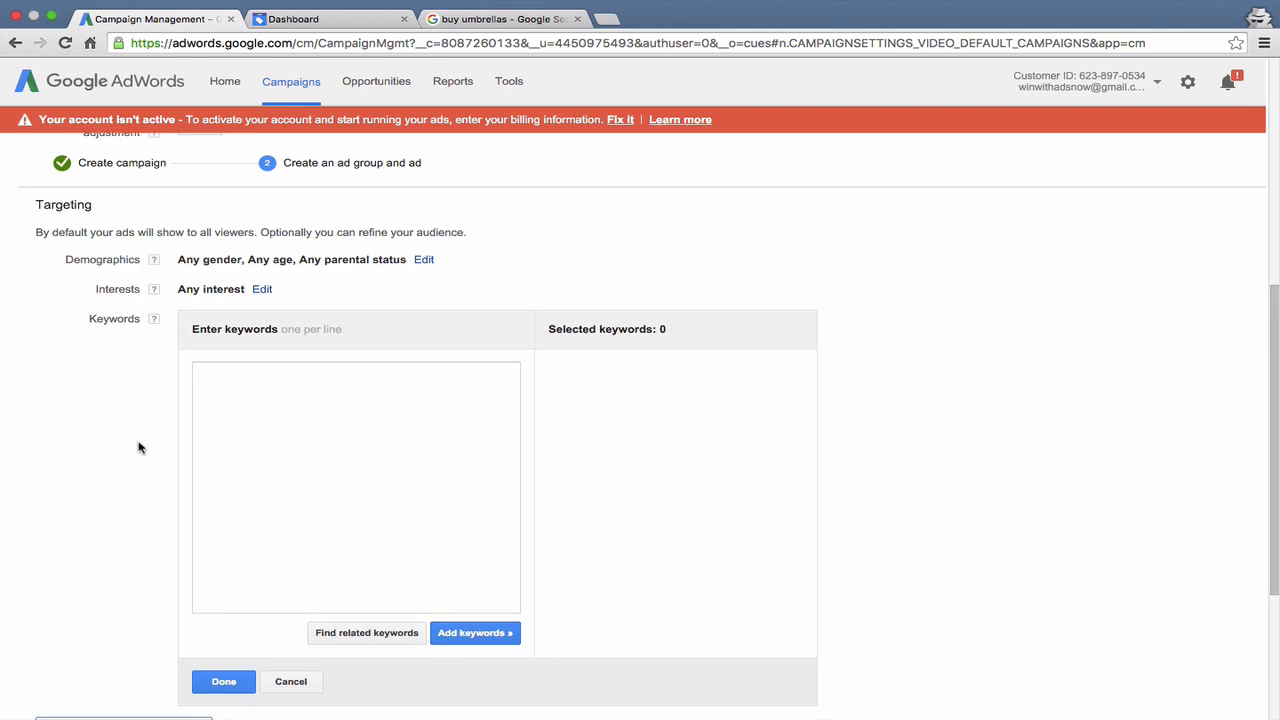
pyautogui.click(292, 681)
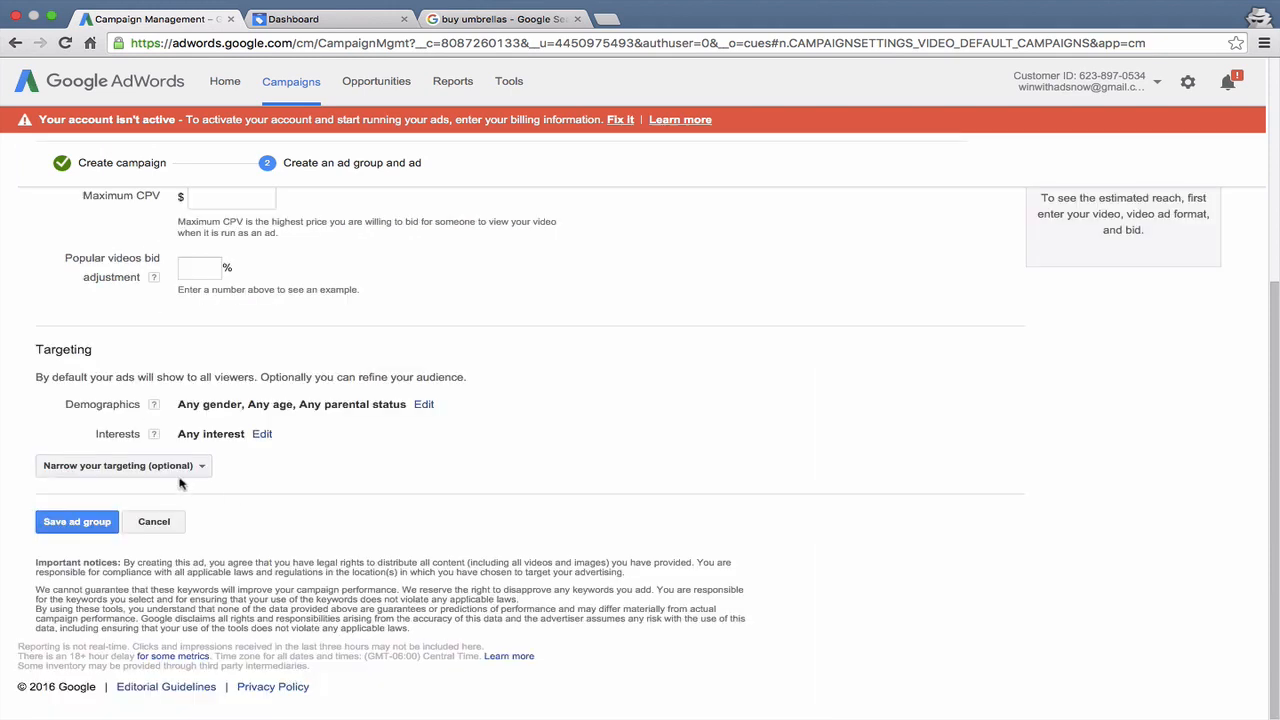
# - Look at the Placements targeting form for specific videos and websites, and cancel it without adding placements
pyautogui.click(178, 467)
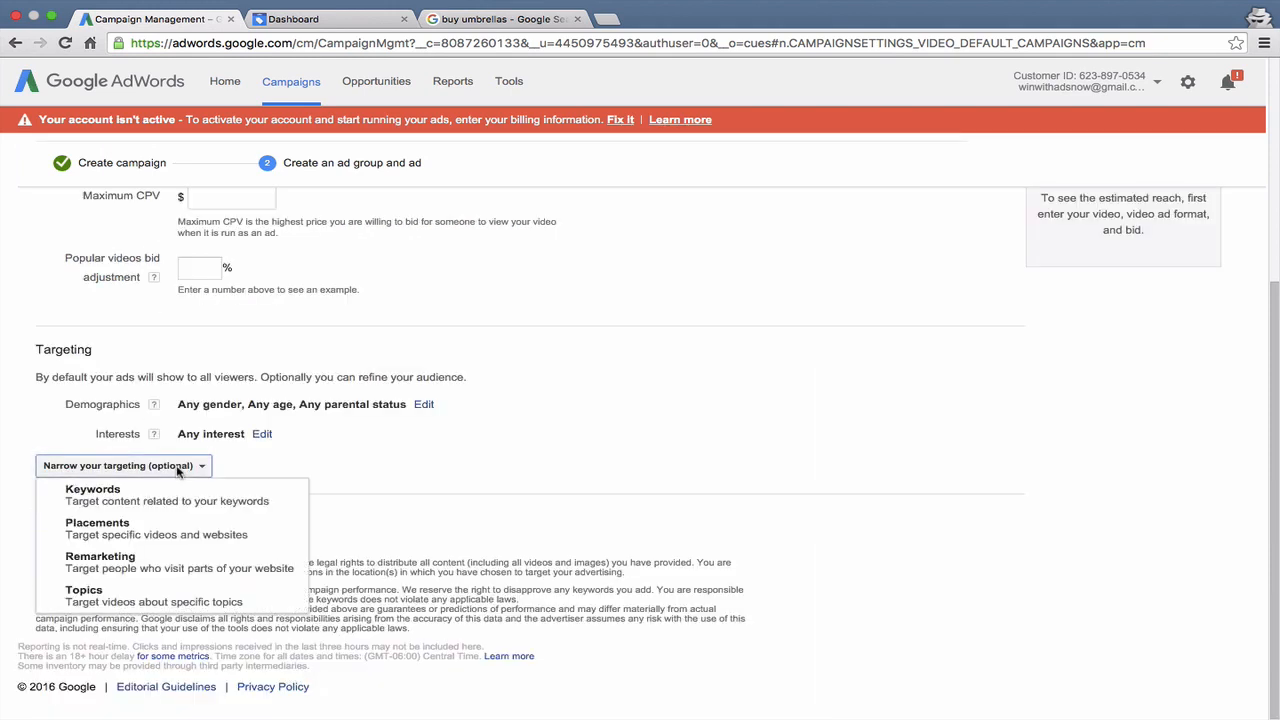
pyautogui.click(157, 529)
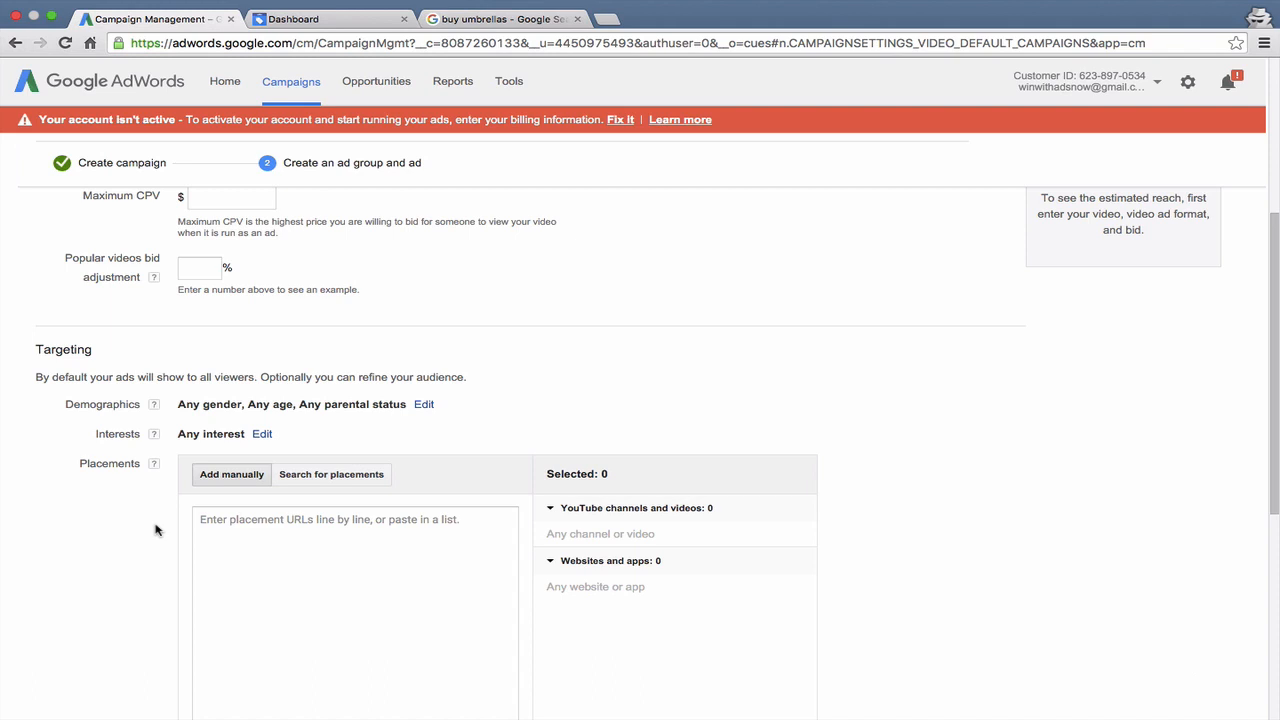
pyautogui.click(291, 534)
pyautogui.scroll(-3, 497, 447)
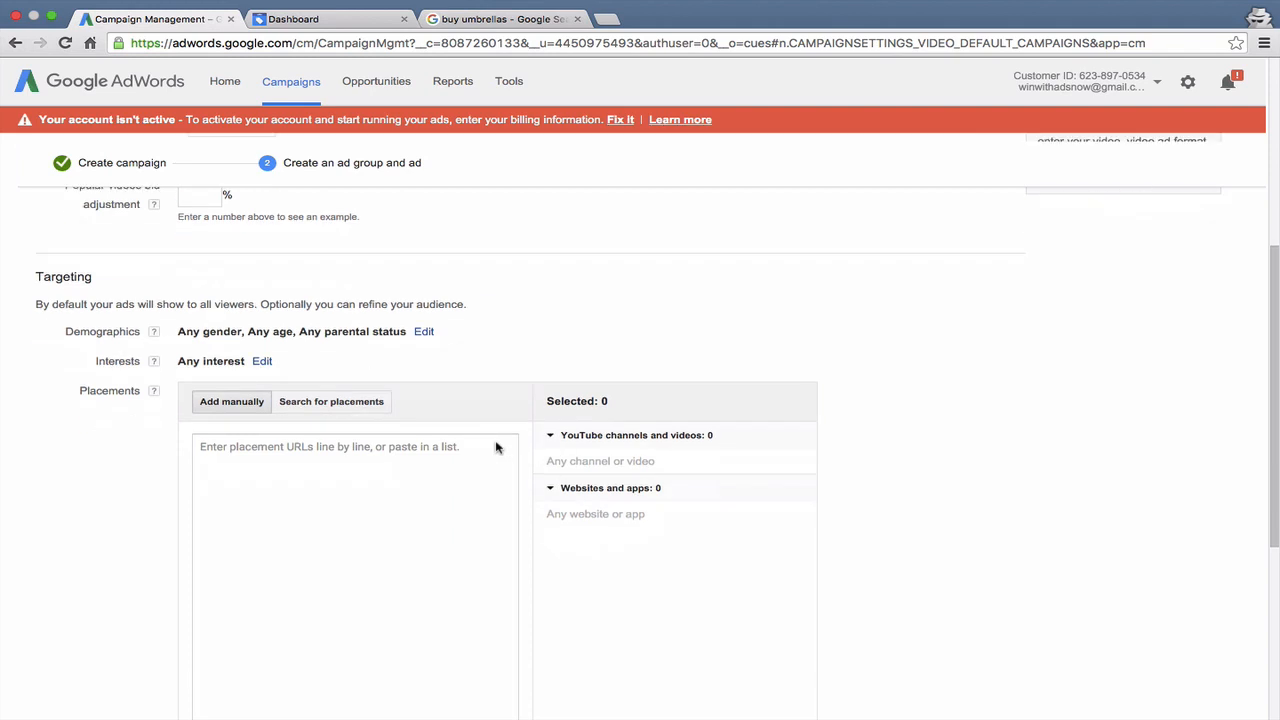
pyautogui.scroll(-1, 497, 447)
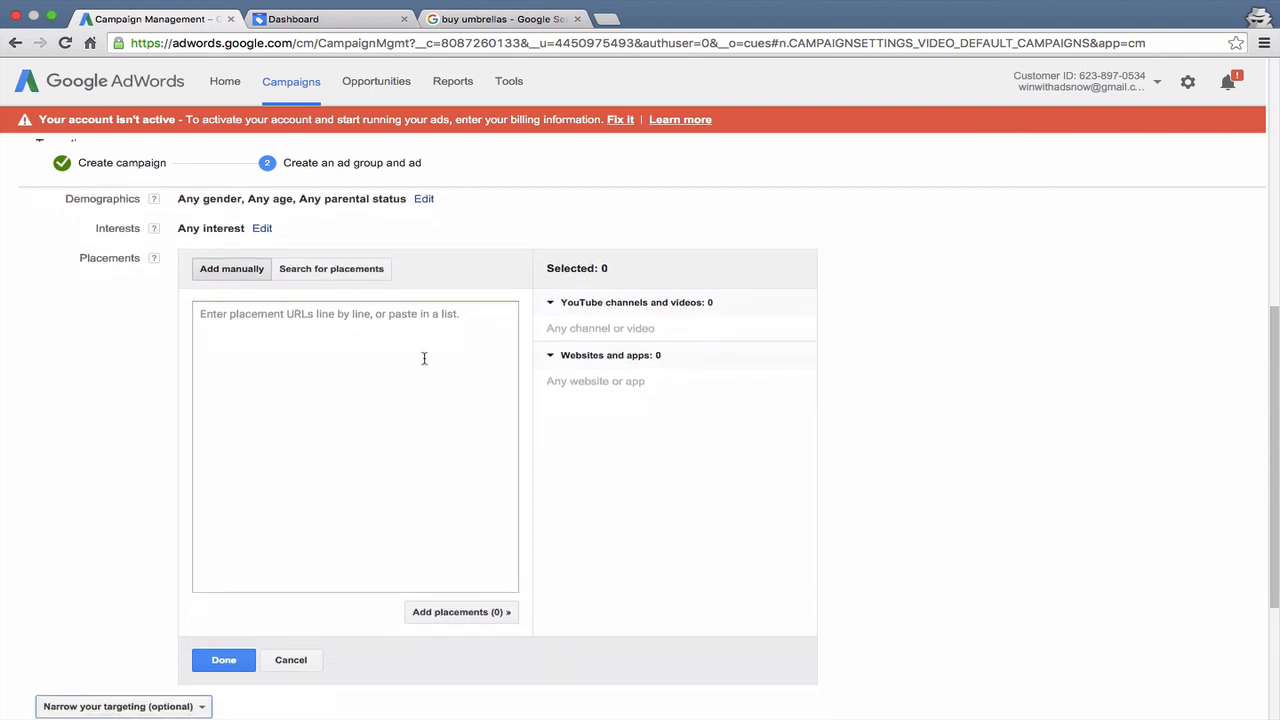
pyautogui.click(290, 660)
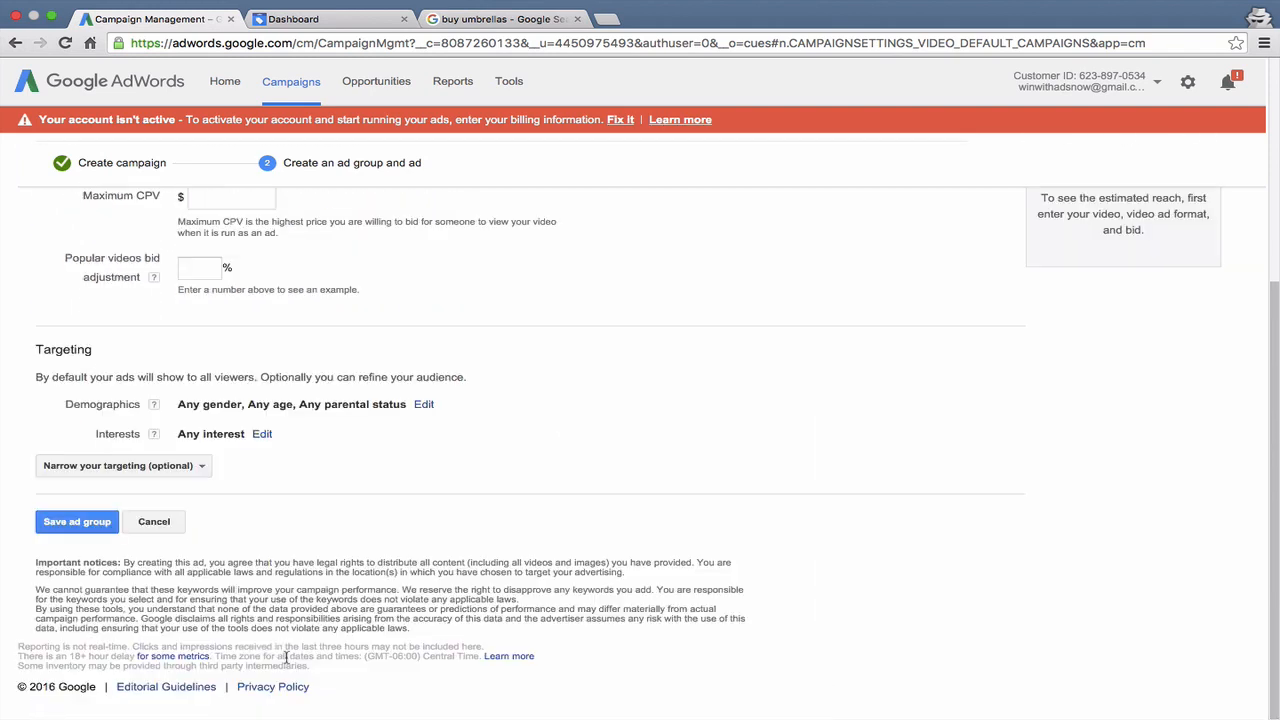
# - Look at the Remarketing targeting and its available list types, and cancel it without selecting a list
pyautogui.click(156, 469)
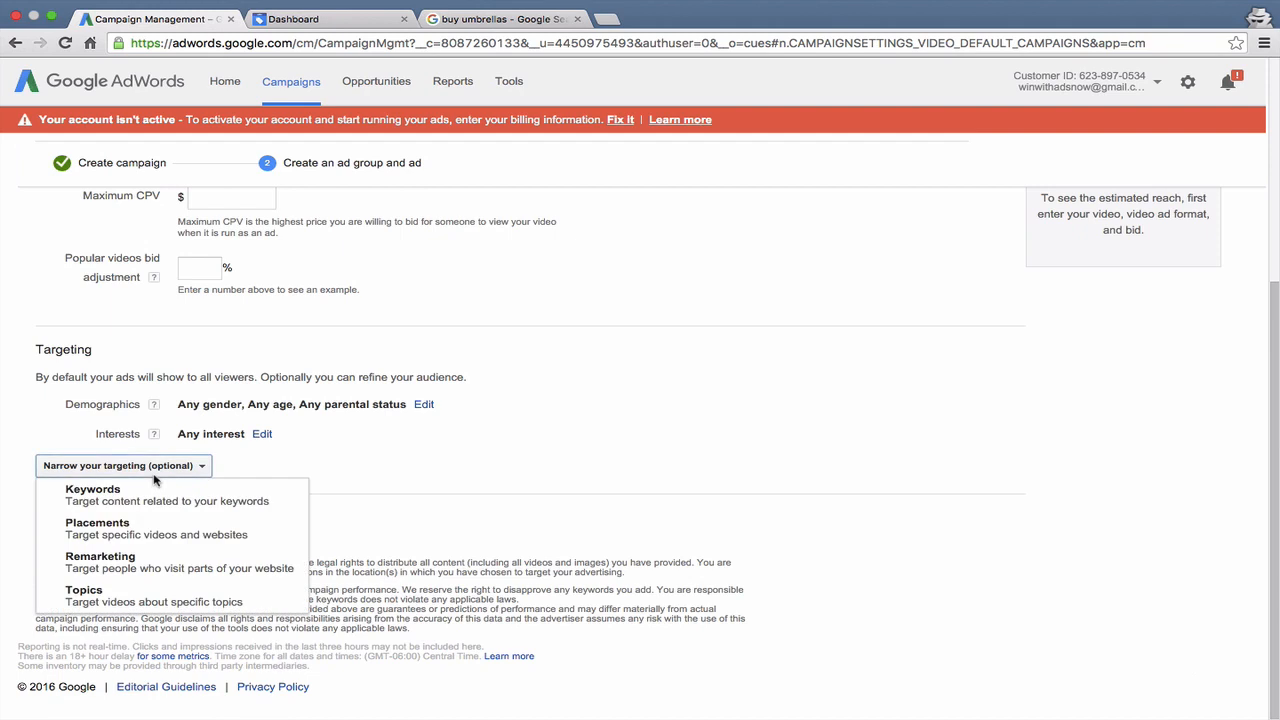
pyautogui.click(147, 561)
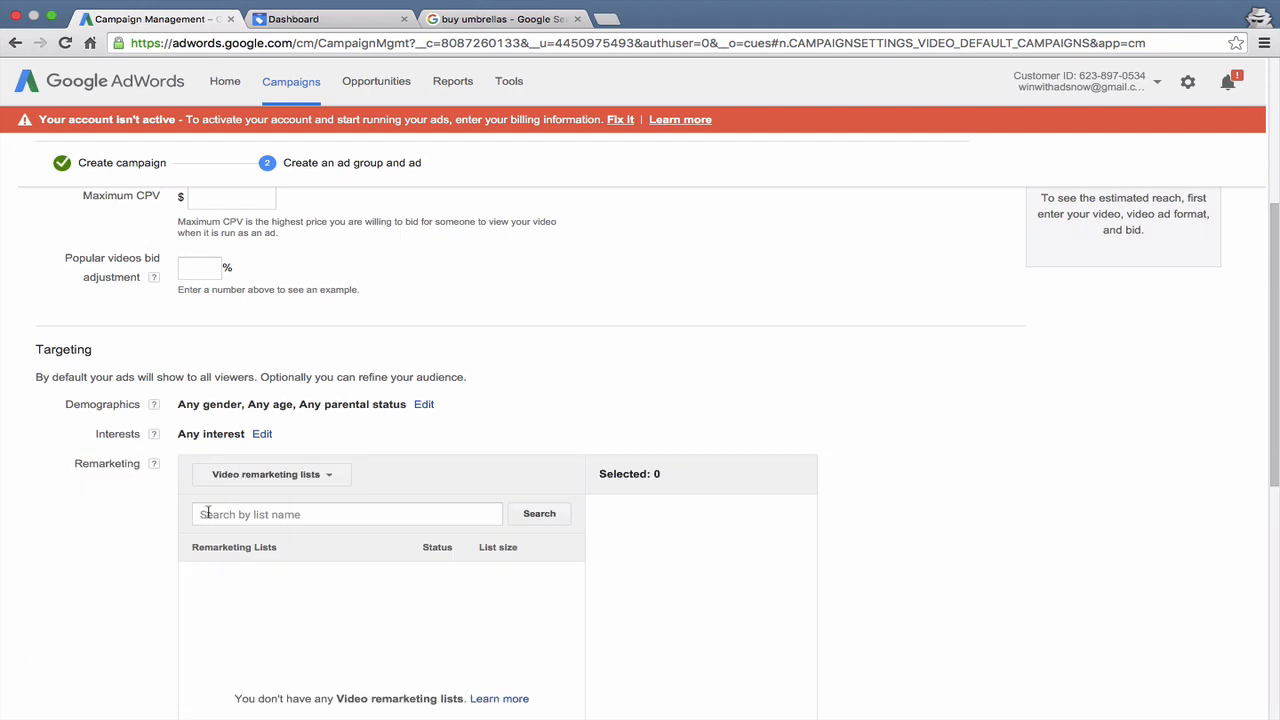
pyautogui.scroll(-1, 226, 500)
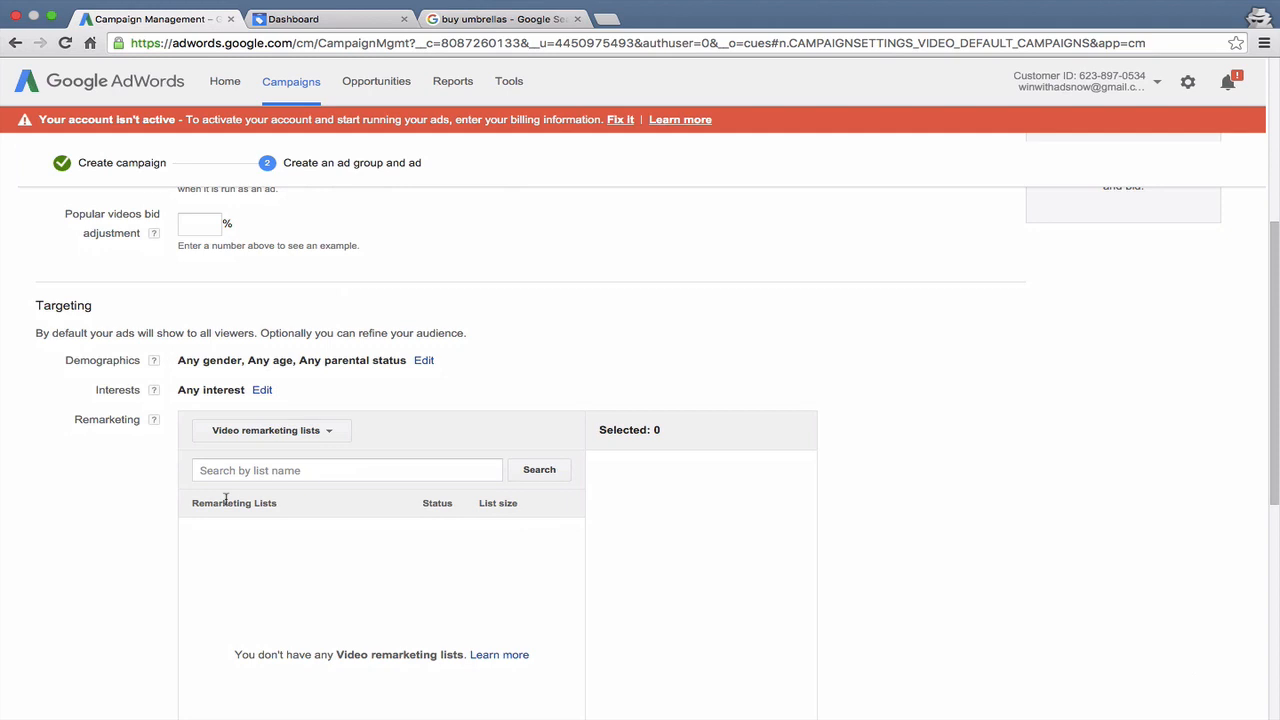
pyautogui.click(230, 432)
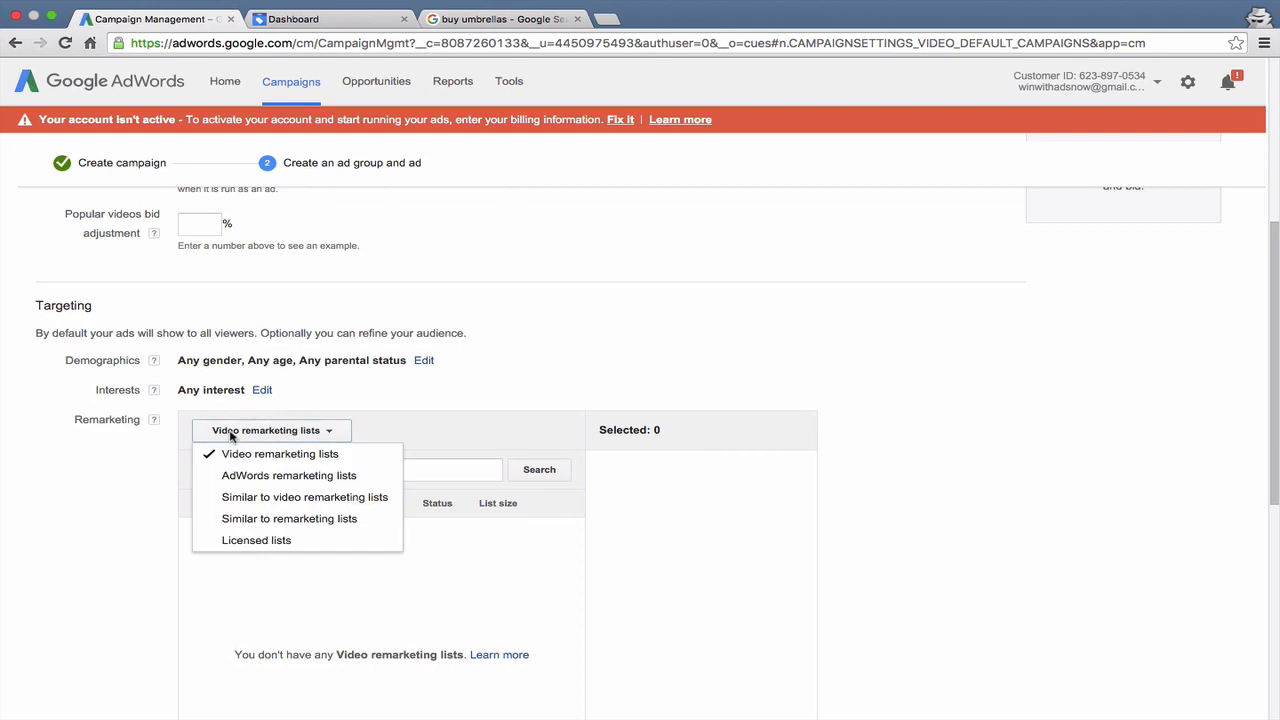
pyautogui.click(111, 483)
pyautogui.scroll(-5, 111, 483)
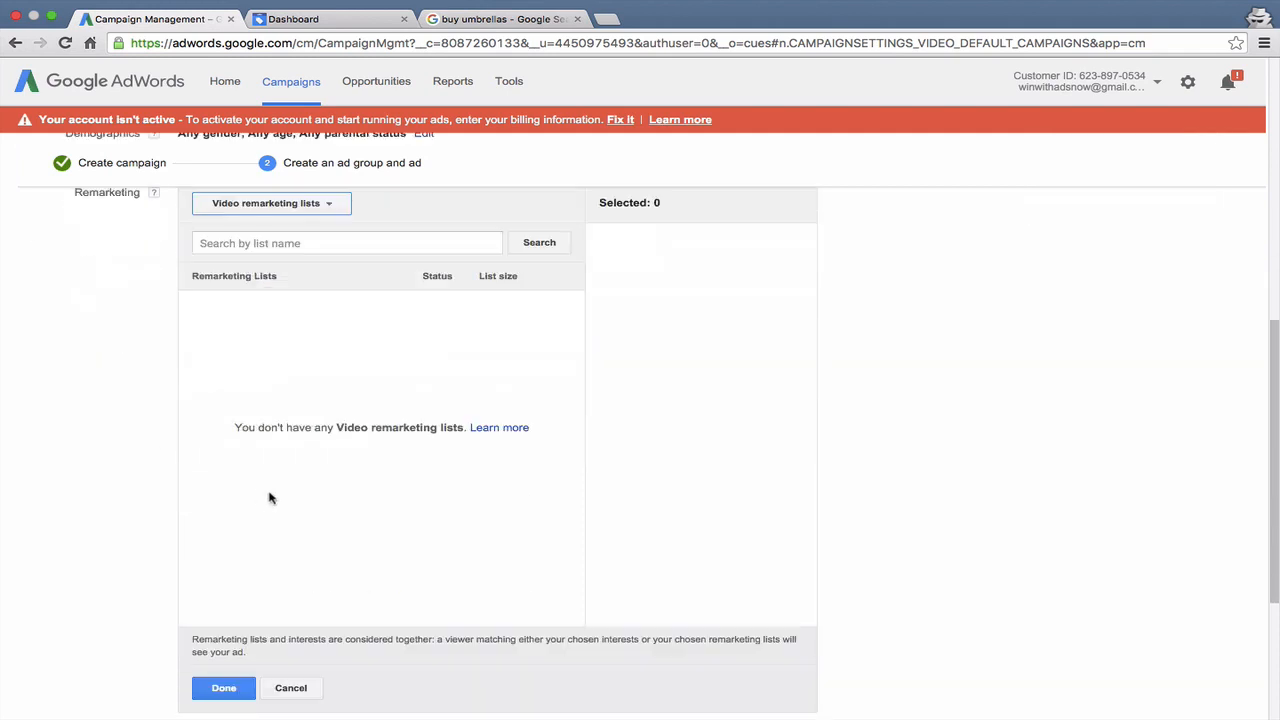
pyautogui.click(291, 690)
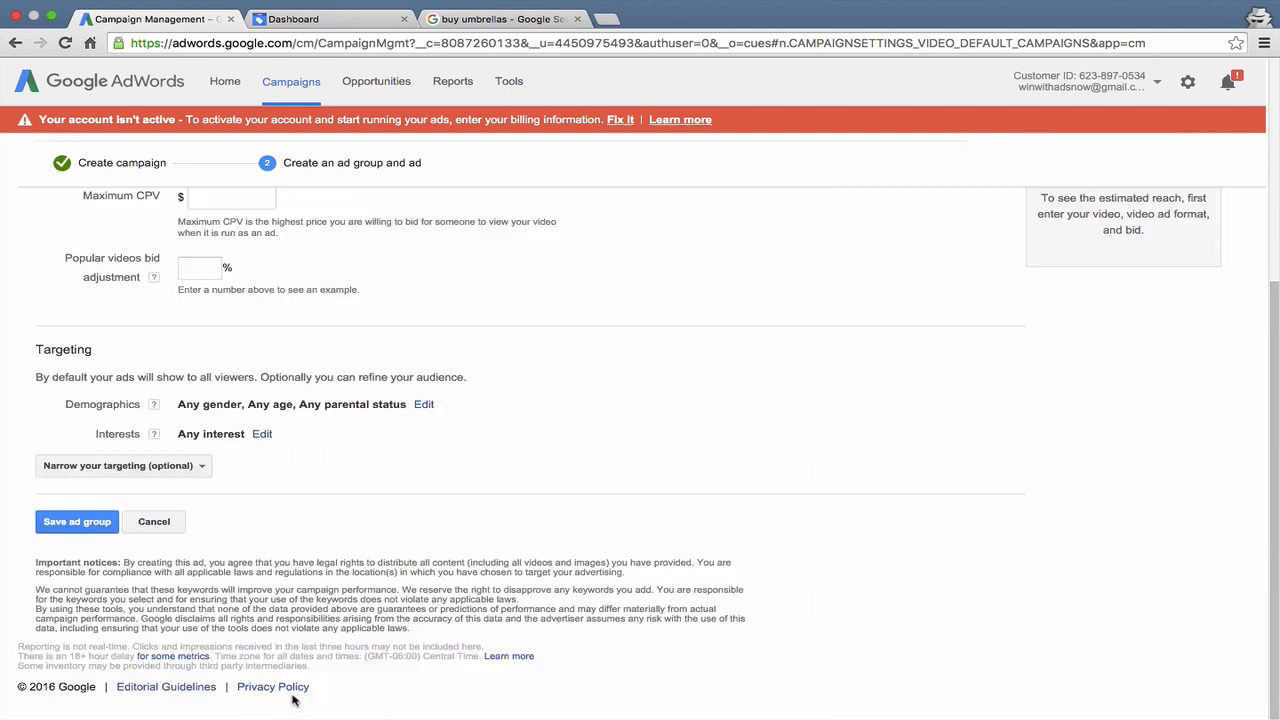
# - Look through the list of Topics available for targeting, and cancel it without selecting any
pyautogui.click(165, 477)
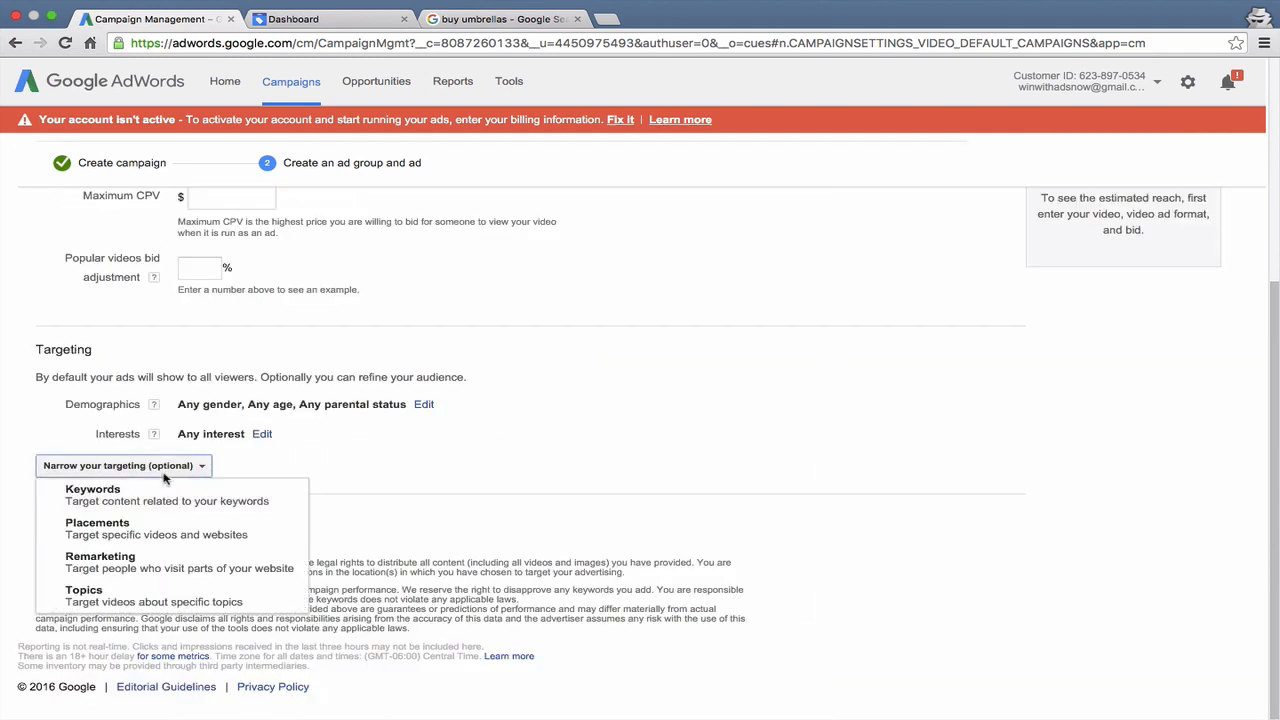
pyautogui.click(171, 588)
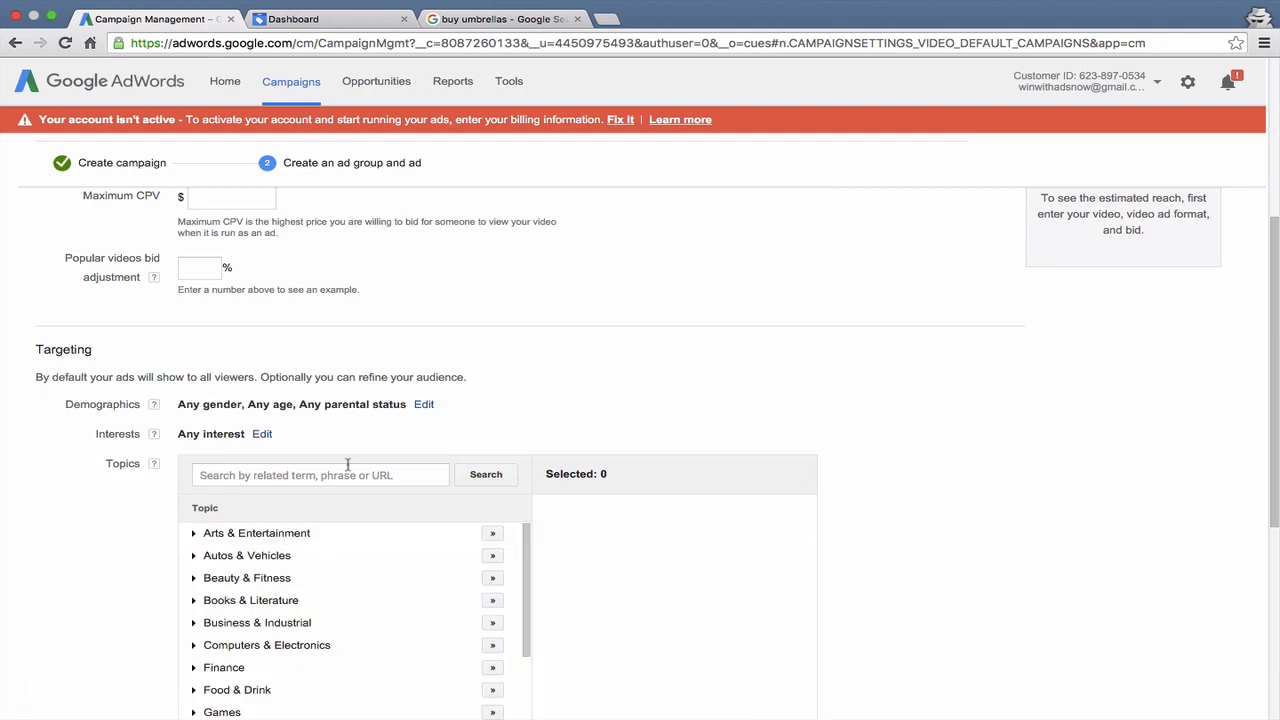
pyautogui.scroll(-2, 448, 404)
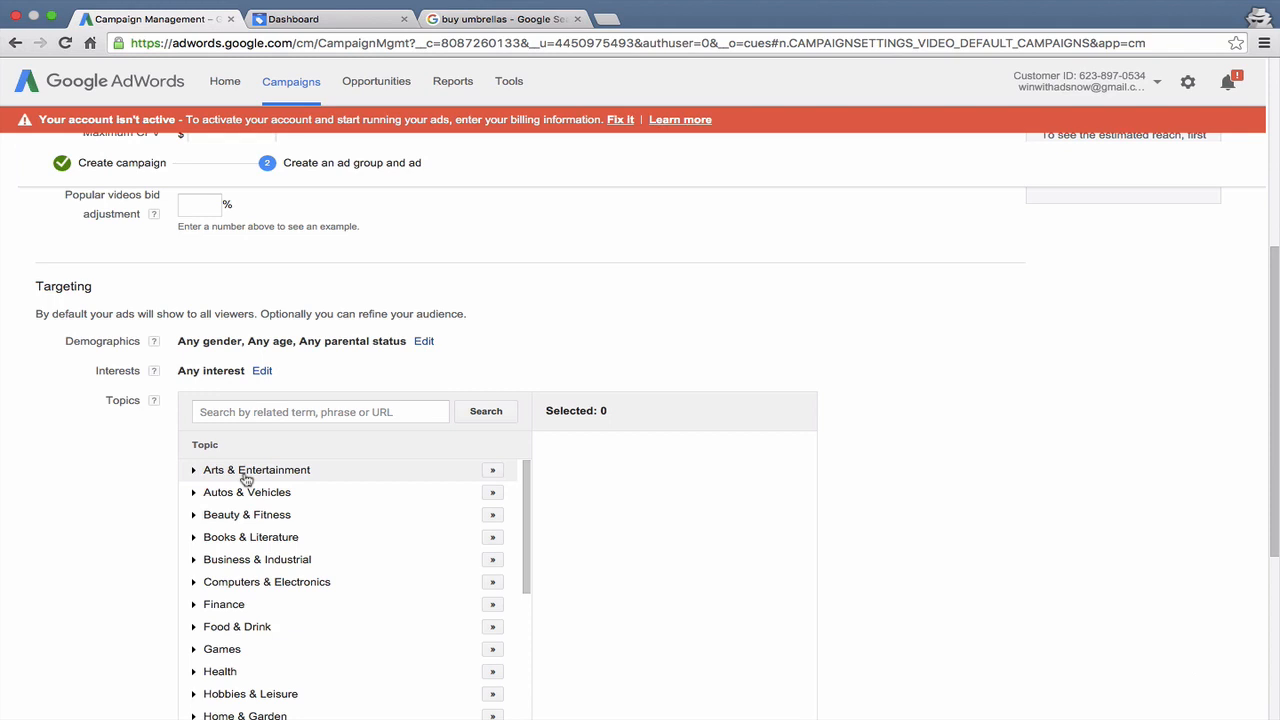
pyautogui.scroll(-5, 414, 408)
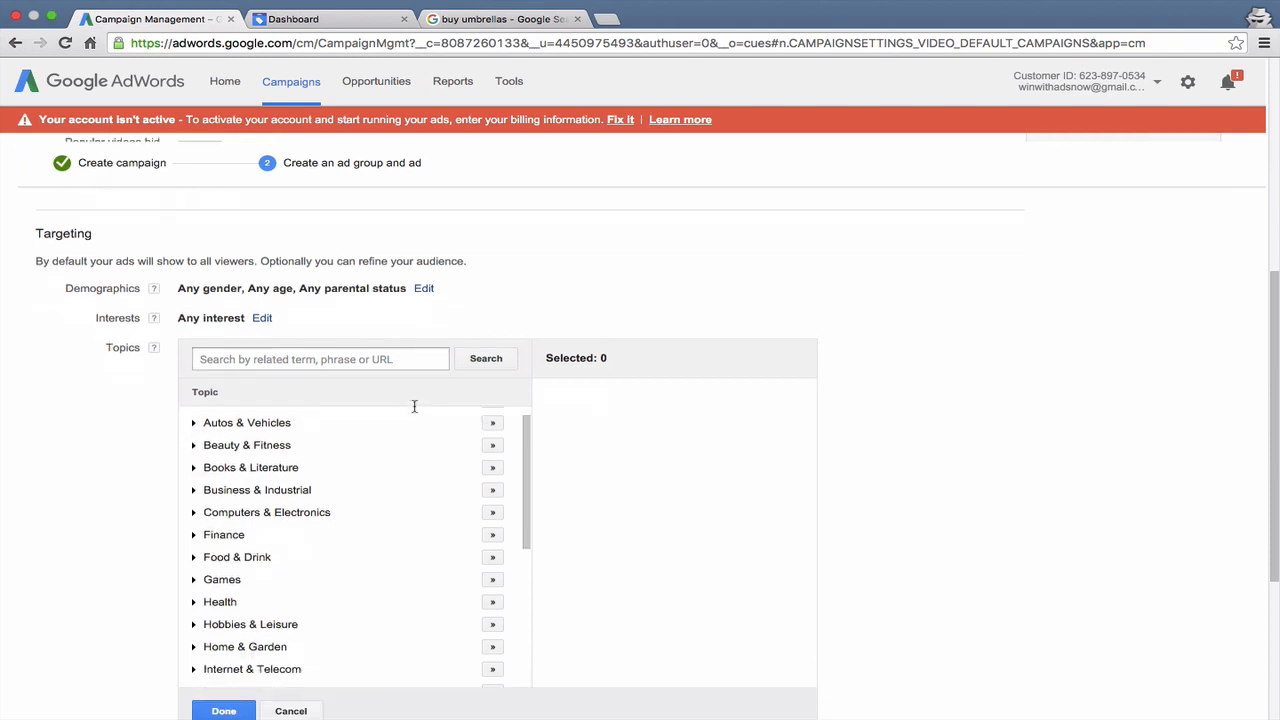
pyautogui.scroll(-5, 577, 520)
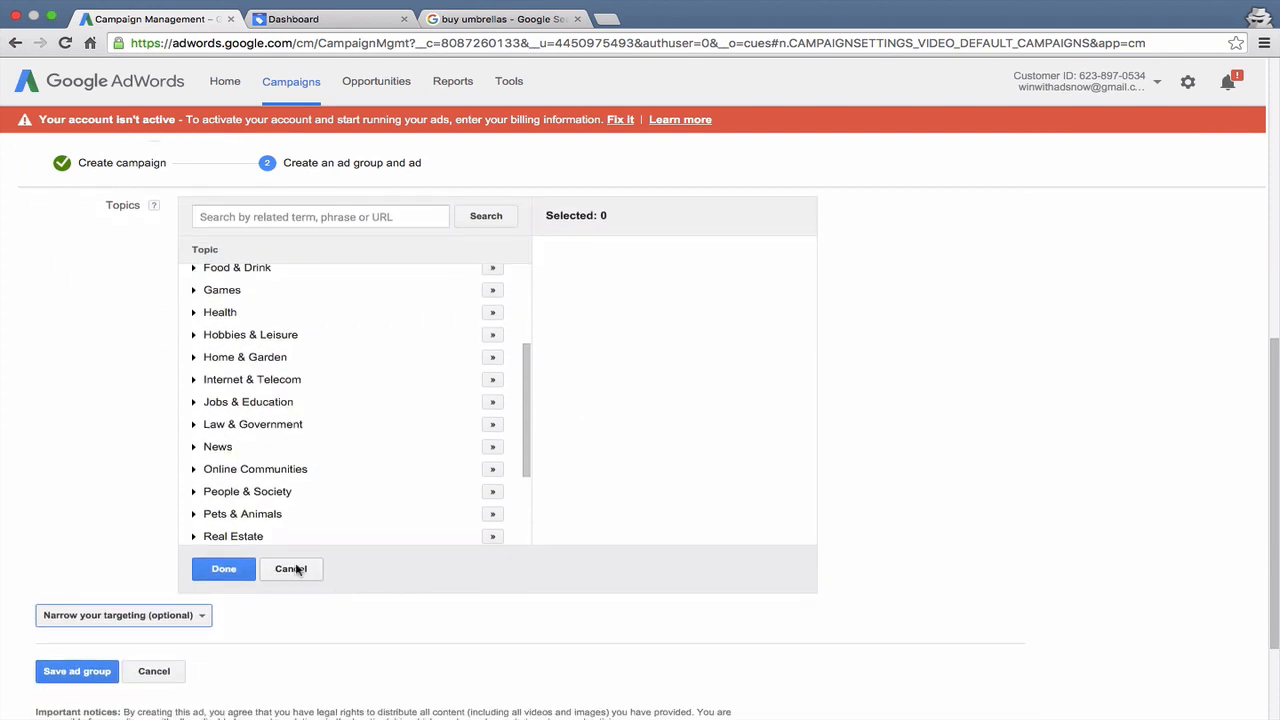
pyautogui.click(291, 569)
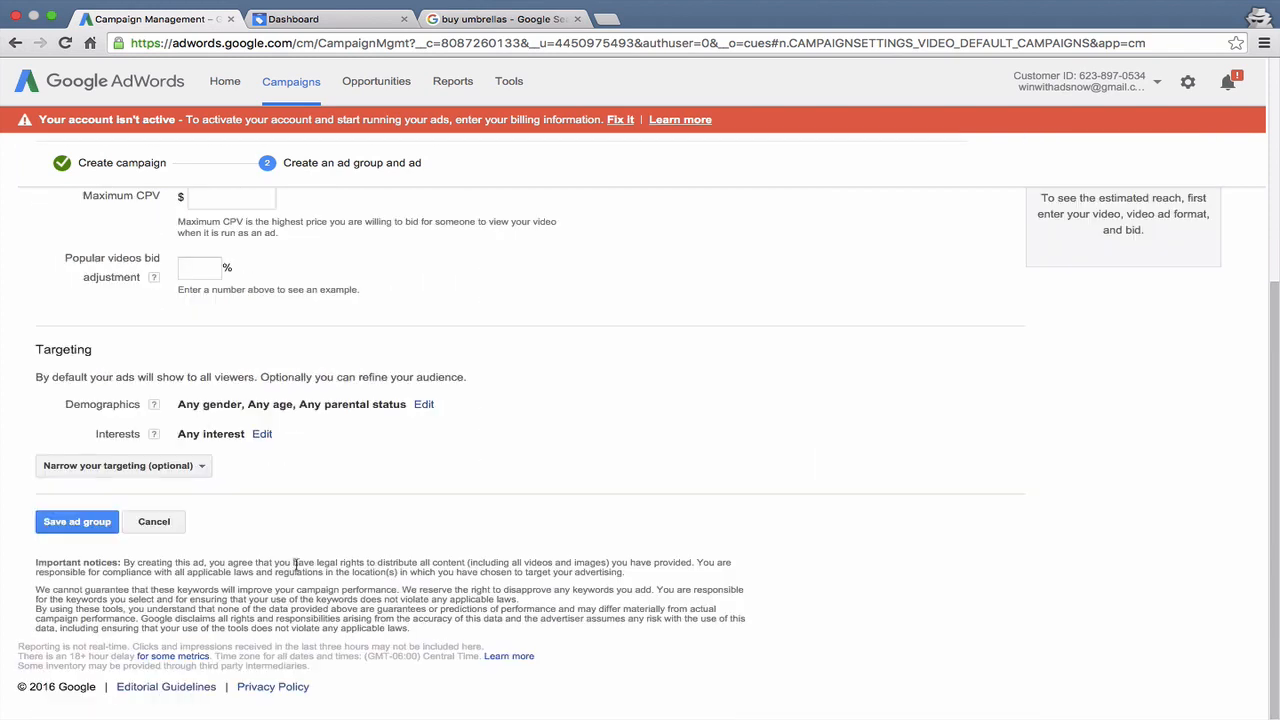
pyautogui.click(140, 465)
pyautogui.click(414, 476)
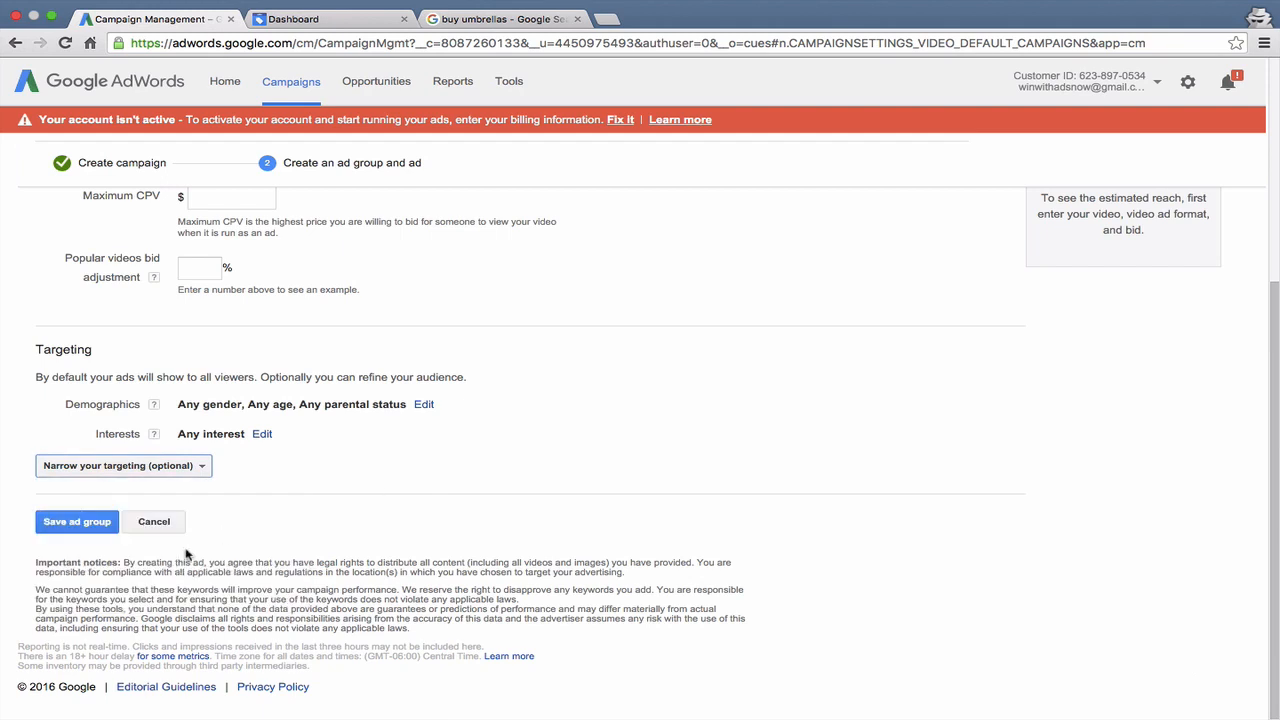
pyautogui.scroll(3, 83, 518)
pyautogui.scroll(-3, 83, 518)
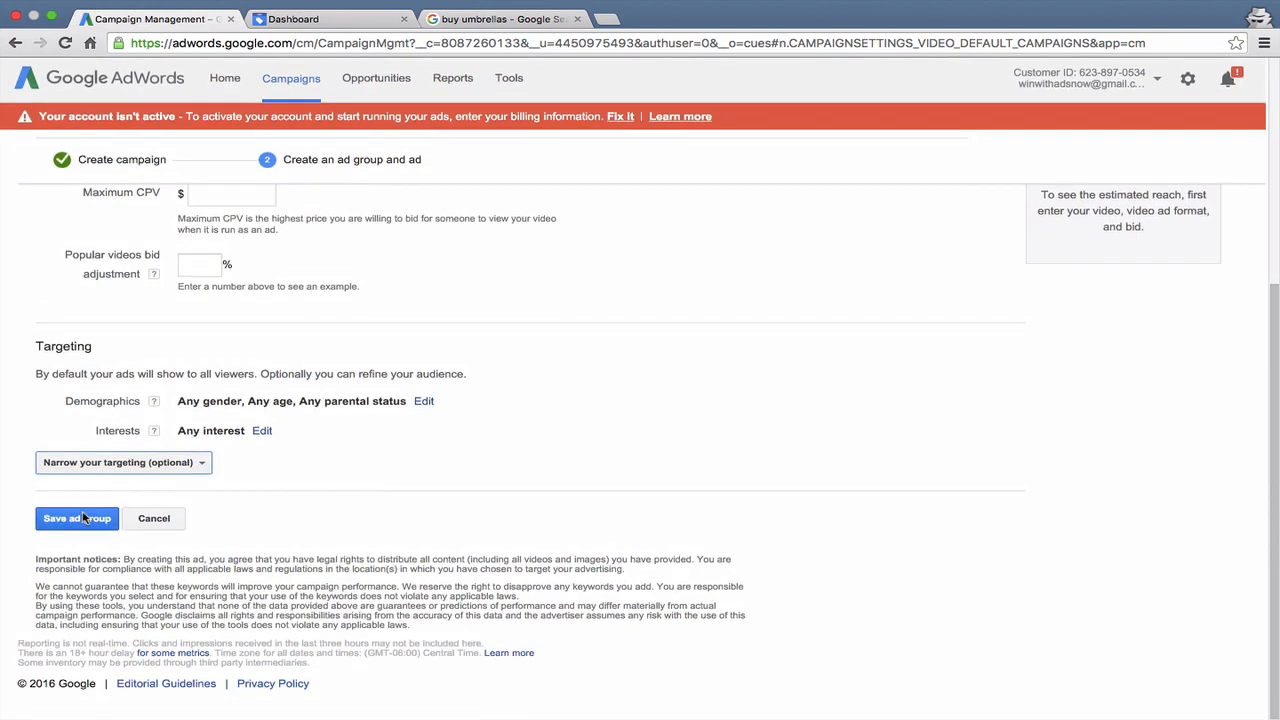
# - Narrow the ad group's targeting to the Computers & Electronics topic and confirm the selection
pyautogui.click(155, 466)
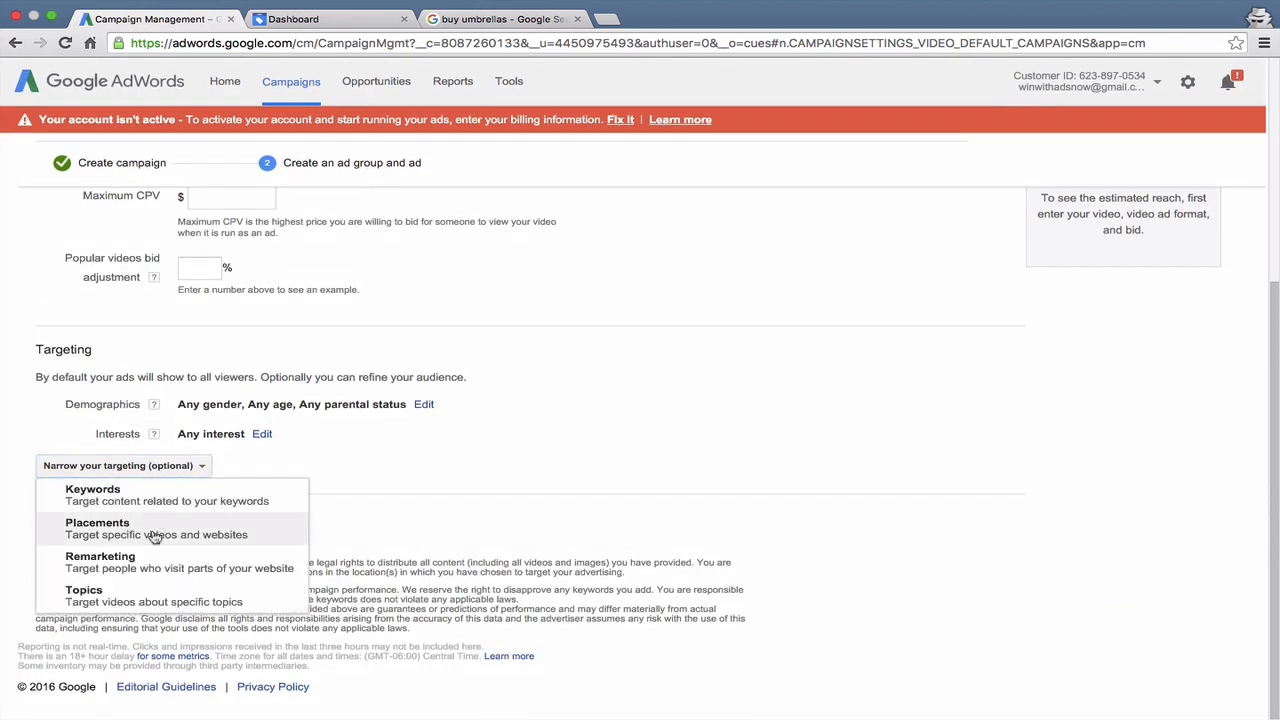
pyautogui.click(152, 605)
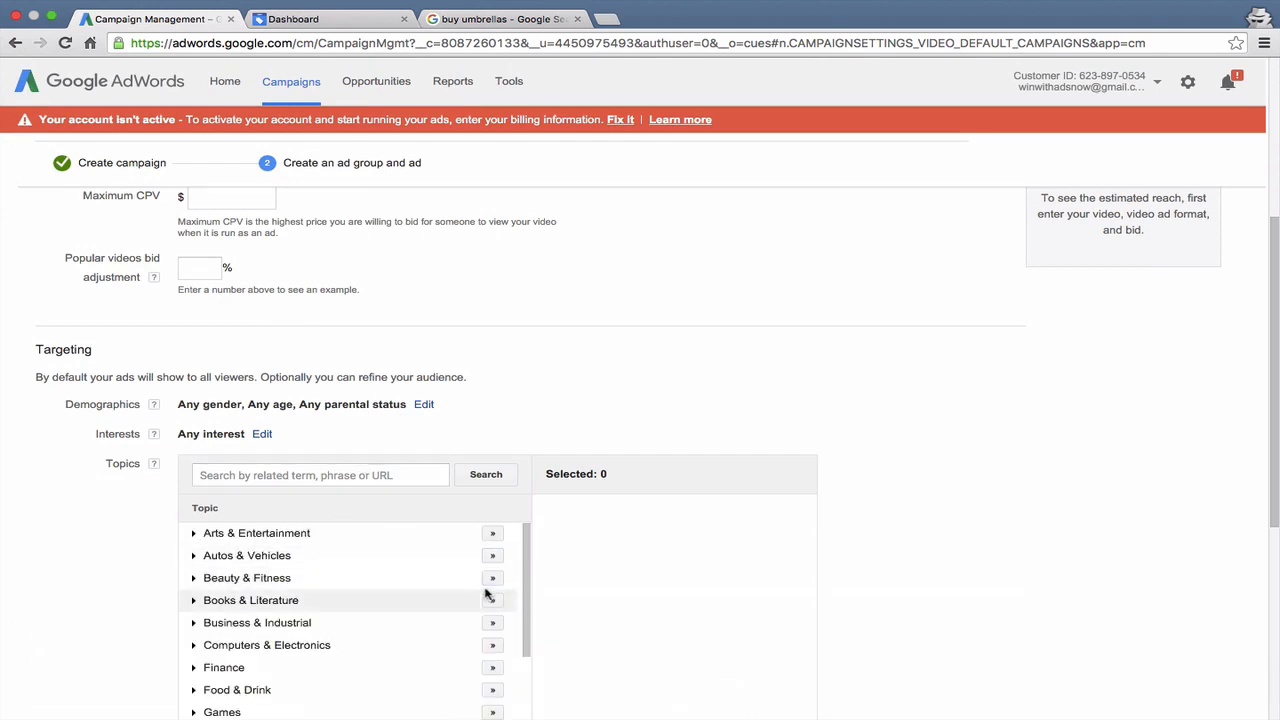
pyautogui.click(492, 645)
pyautogui.scroll(-5, 600, 628)
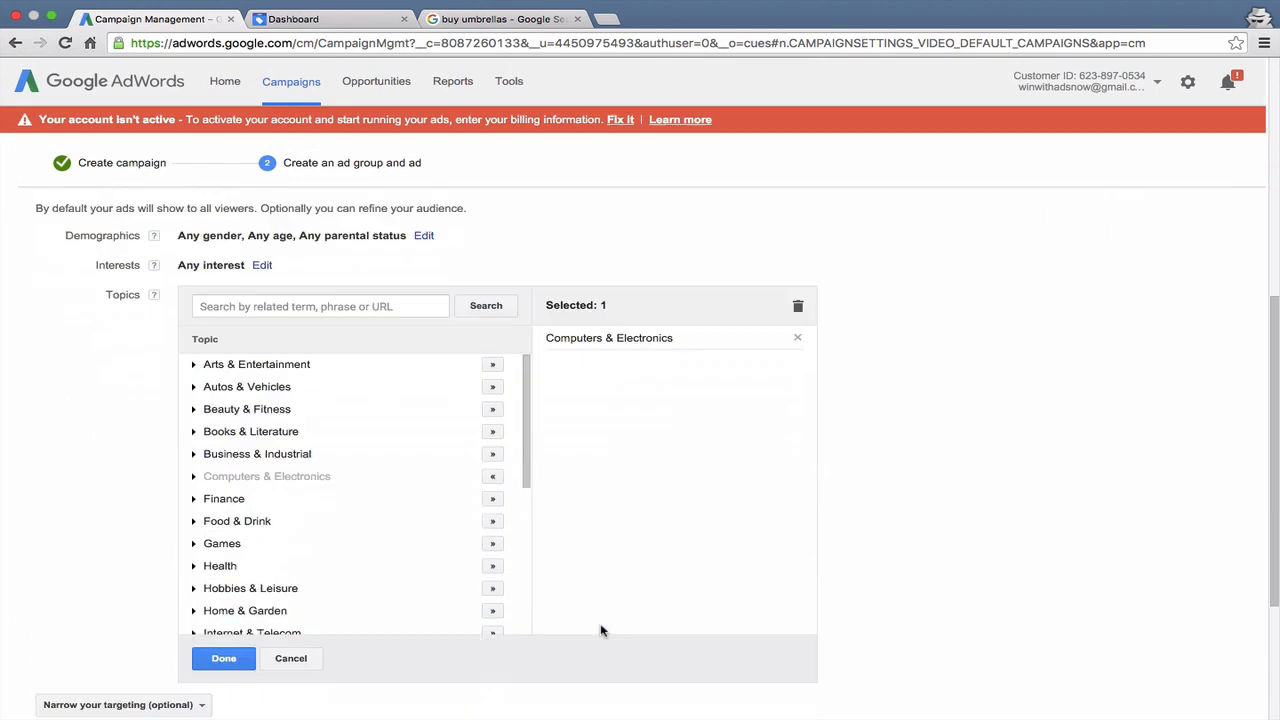
pyautogui.click(212, 572)
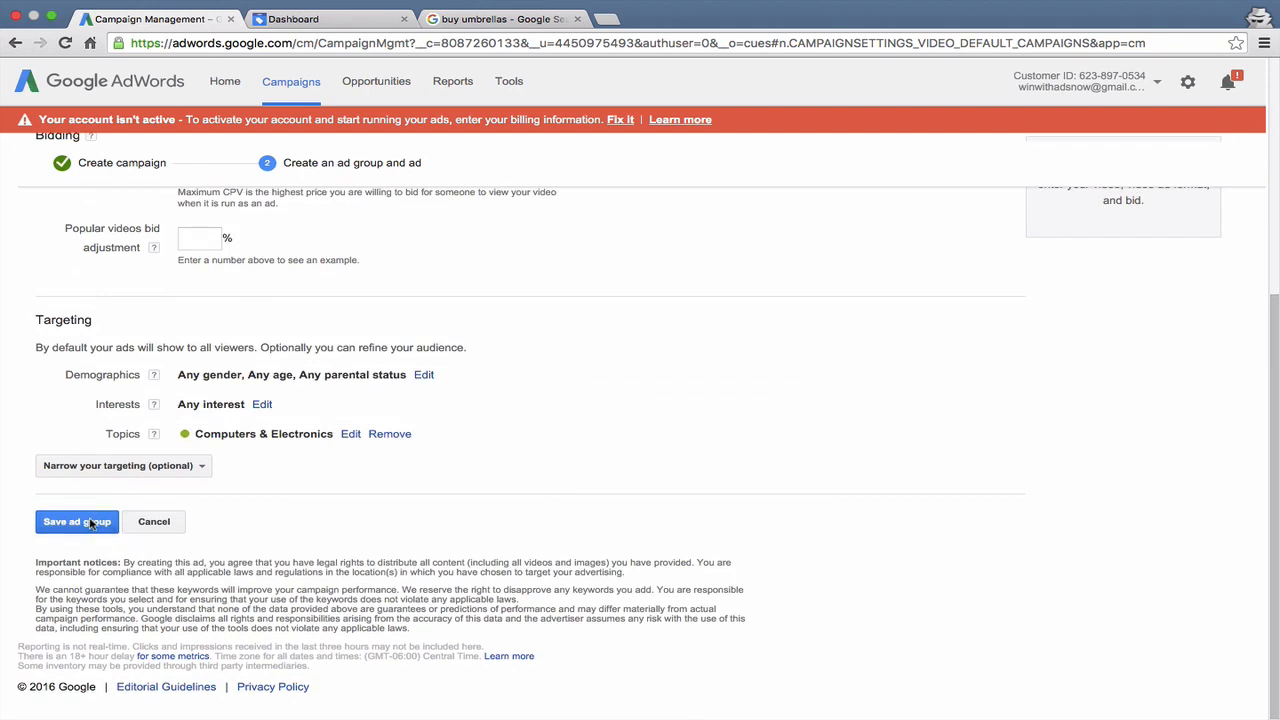
# - Set the ad group's maximum CPV bid to $0.10
pyautogui.scroll(1, 90, 524)
pyautogui.click(209, 203)
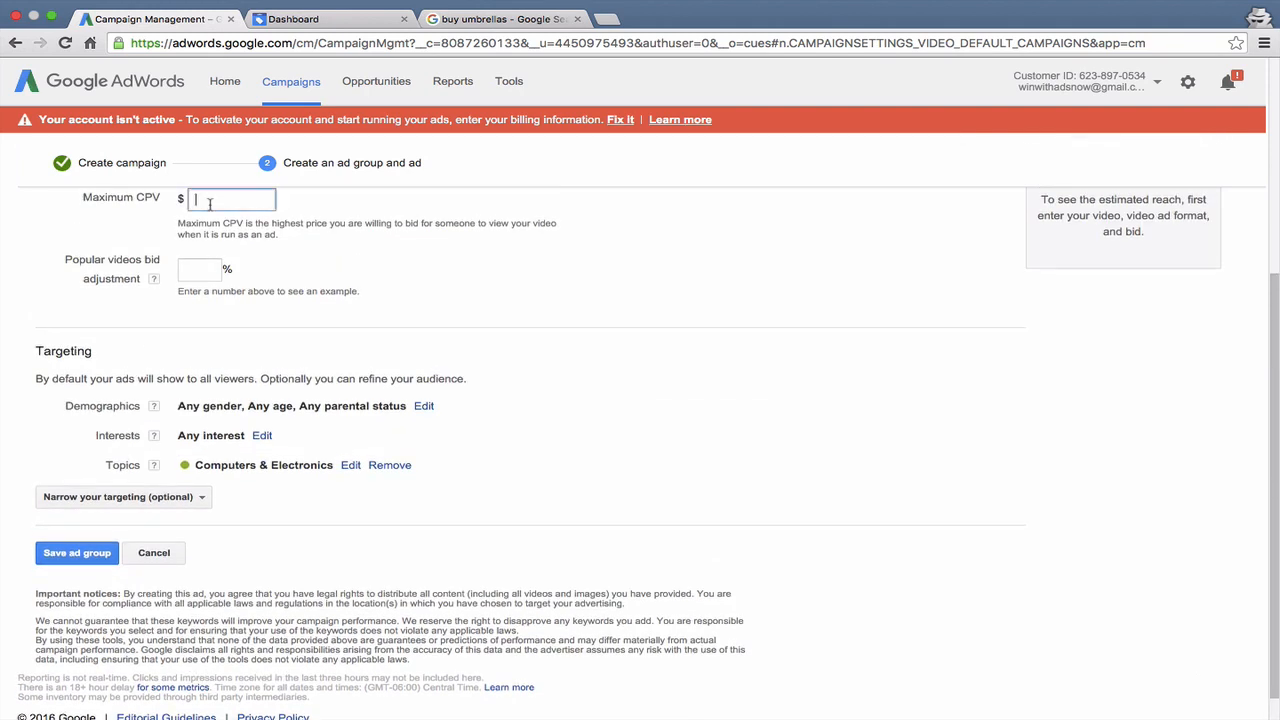
pyautogui.write('.1')
# - Save the ad group with the In-stream ad format
pyautogui.click(72, 553)
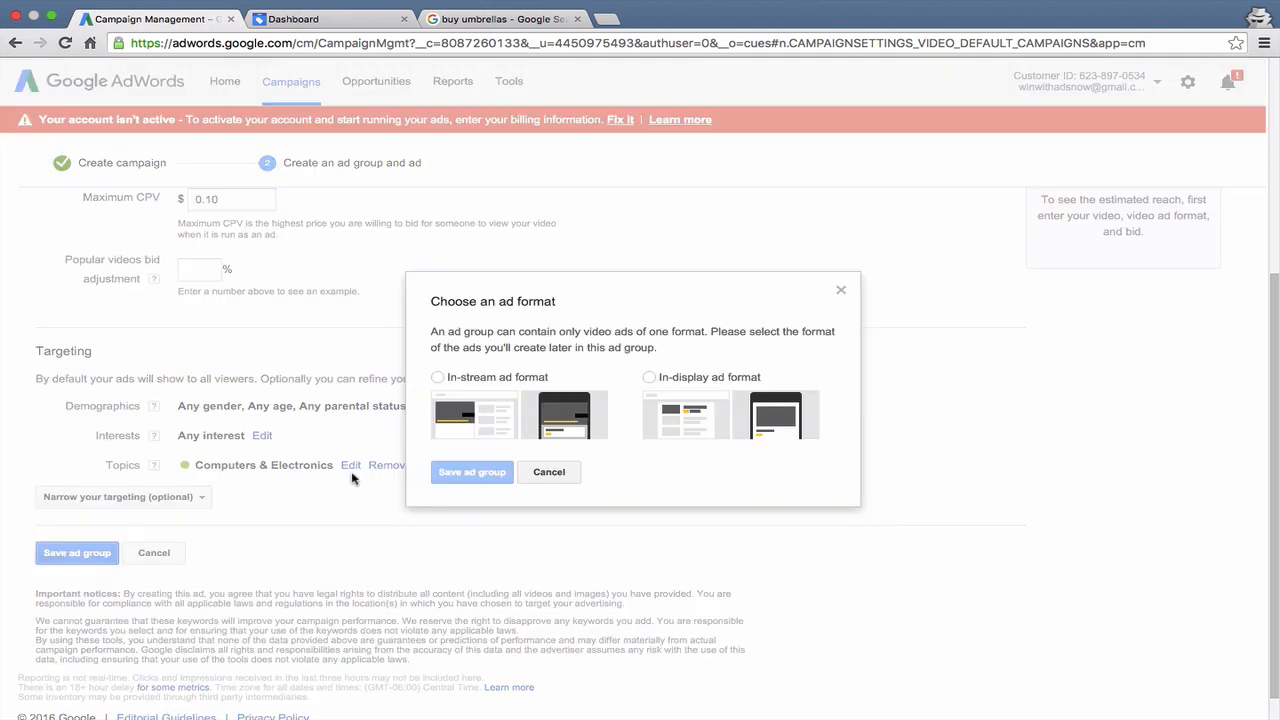
pyautogui.click(503, 376)
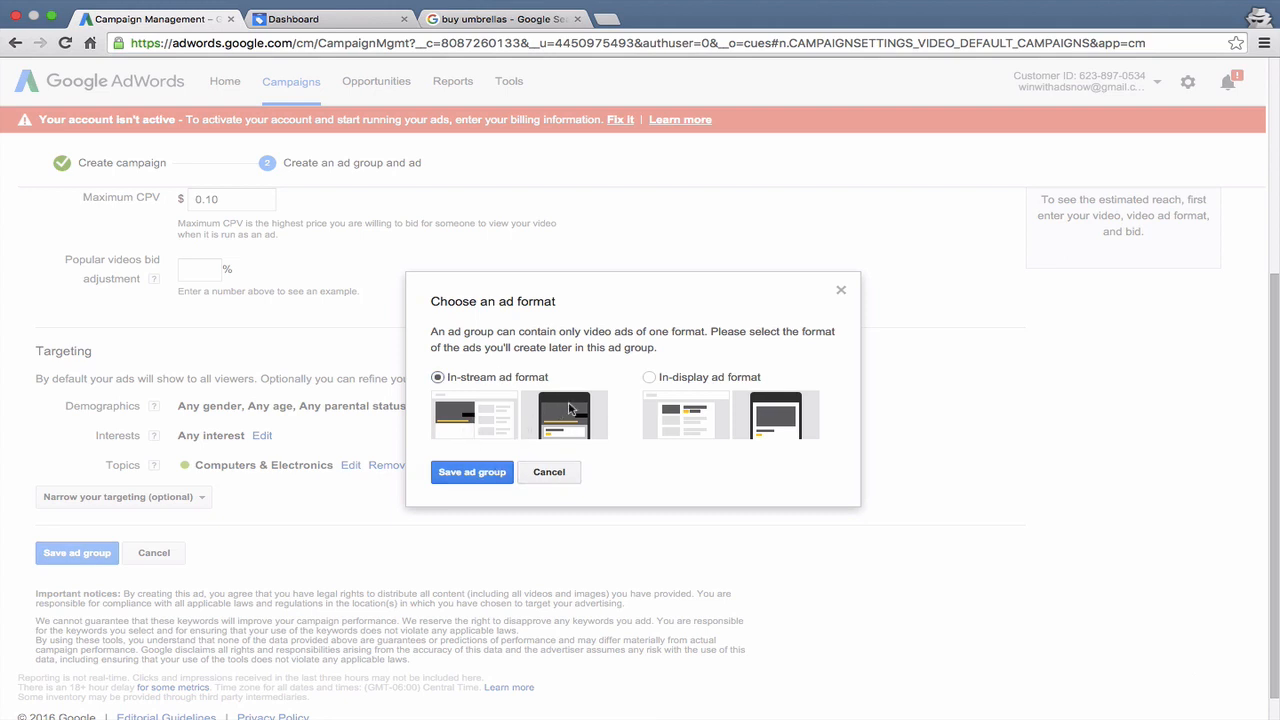
pyautogui.click(687, 378)
pyautogui.click(527, 378)
pyautogui.click(472, 472)
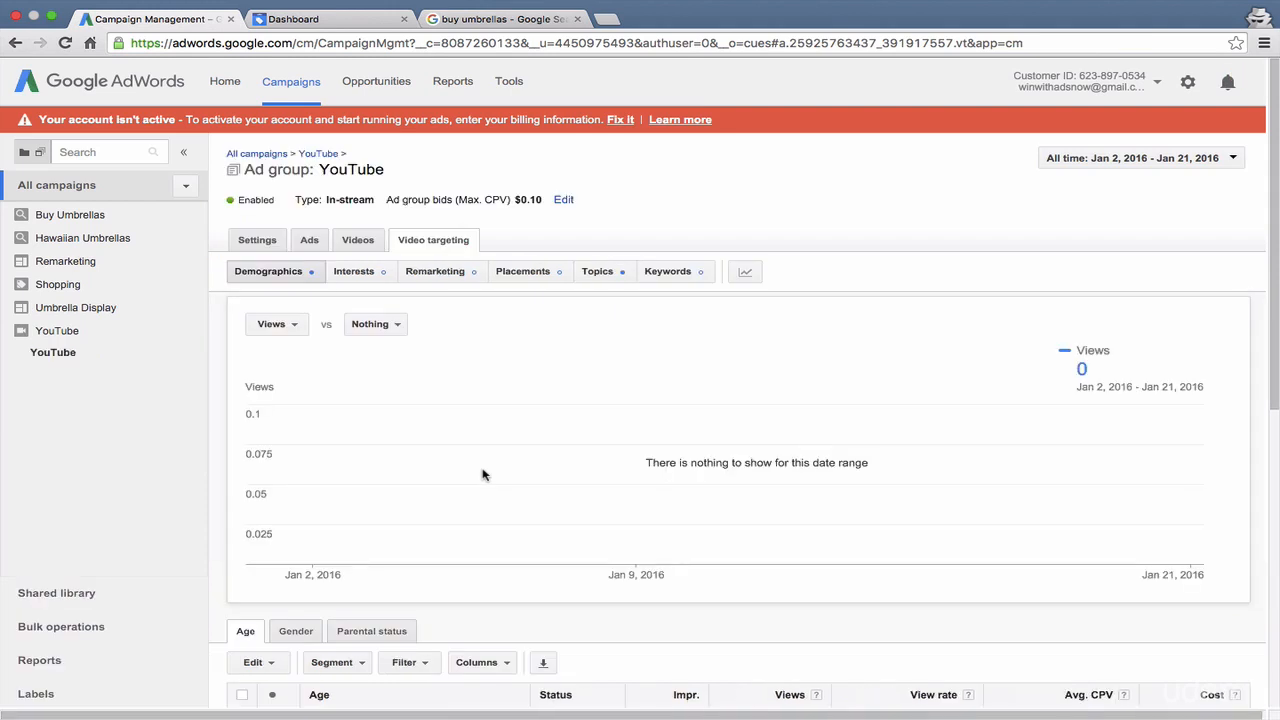
# - Look at the ad group's demographics and ads, open the form for a new video ad, and cancel it
pyautogui.scroll(-3, 305, 245)
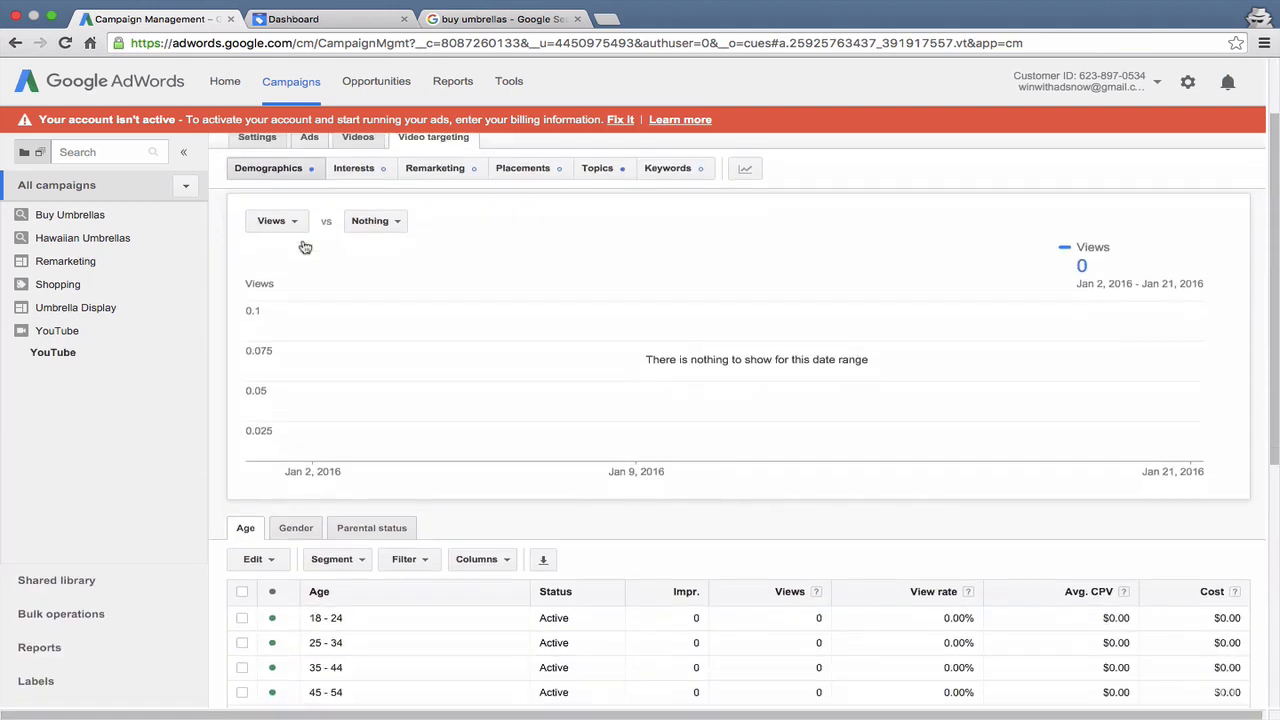
pyautogui.scroll(2, 305, 245)
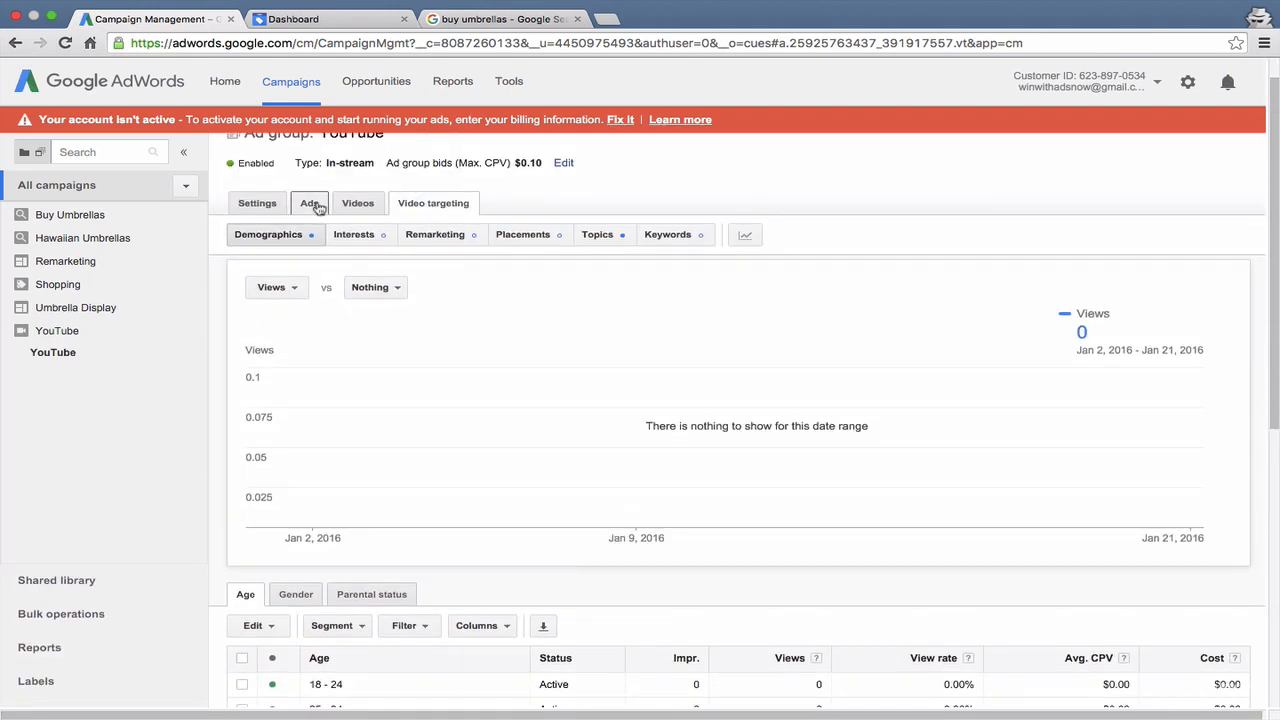
pyautogui.click(310, 203)
pyautogui.scroll(-2, 337, 257)
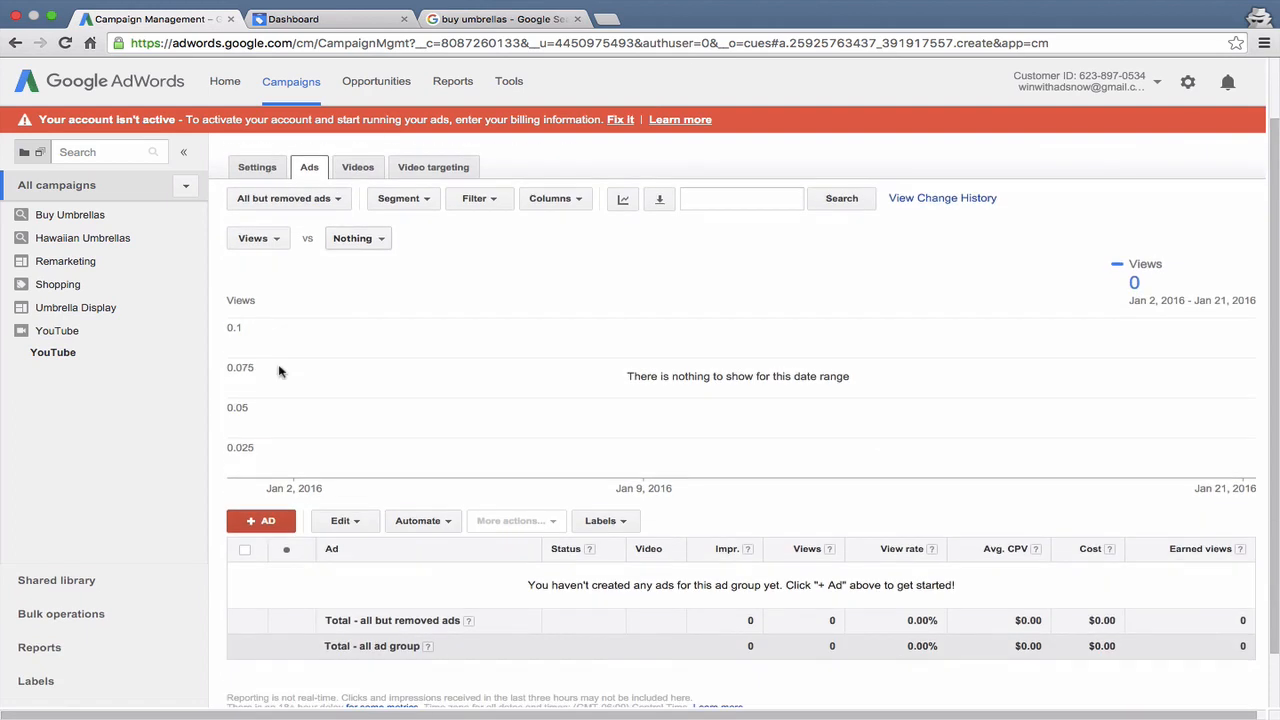
pyautogui.click(262, 520)
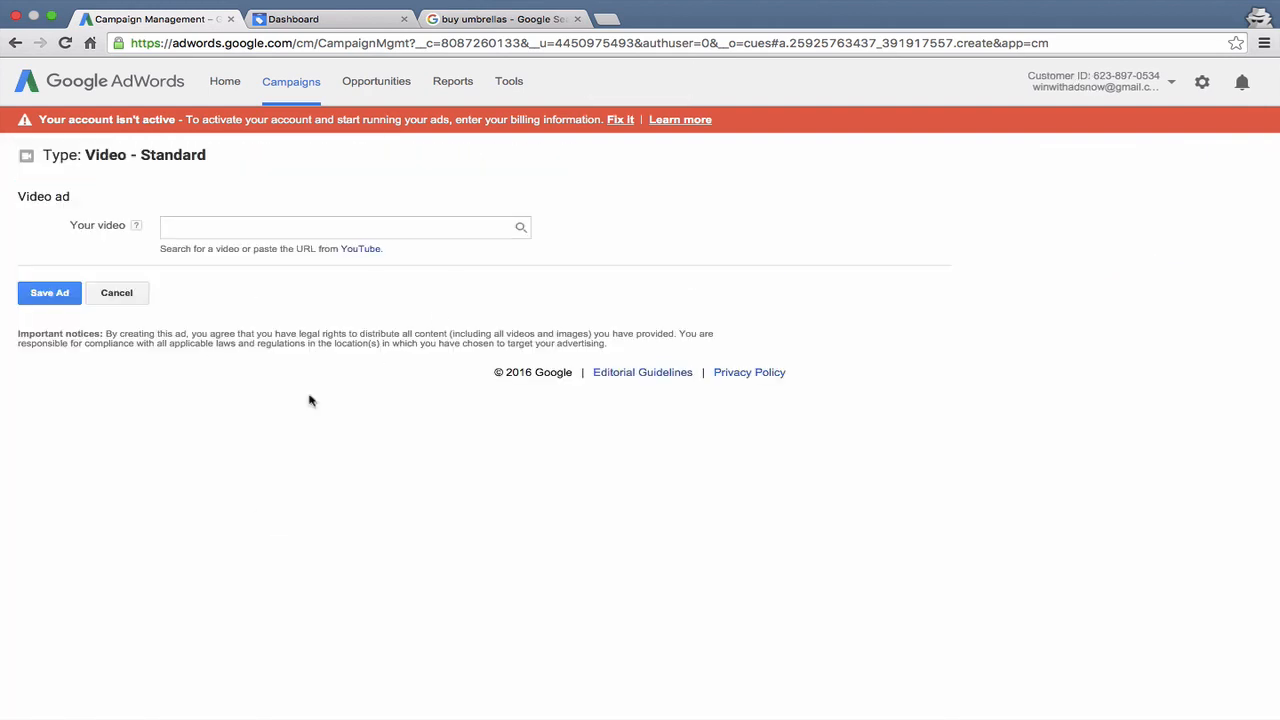
pyautogui.click(116, 293)
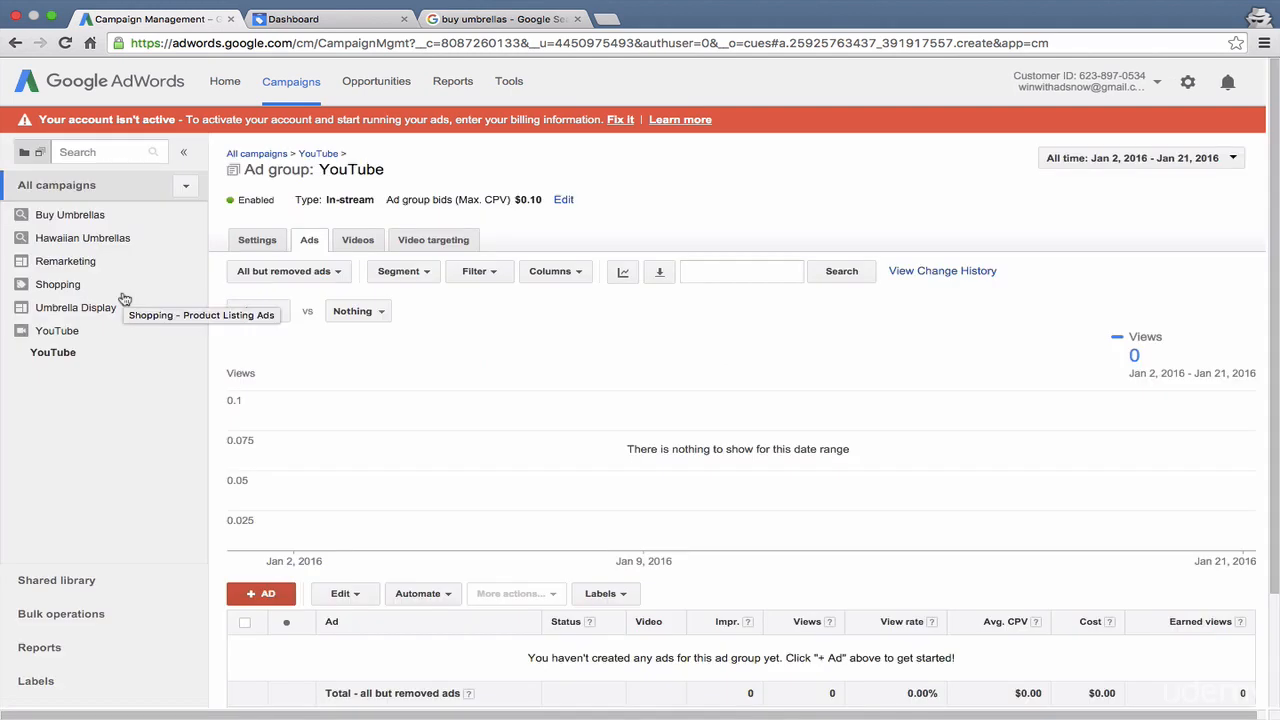
# - Review the ad group's ads page and look at the list of its videos
pyautogui.scroll(-1, 346, 235)
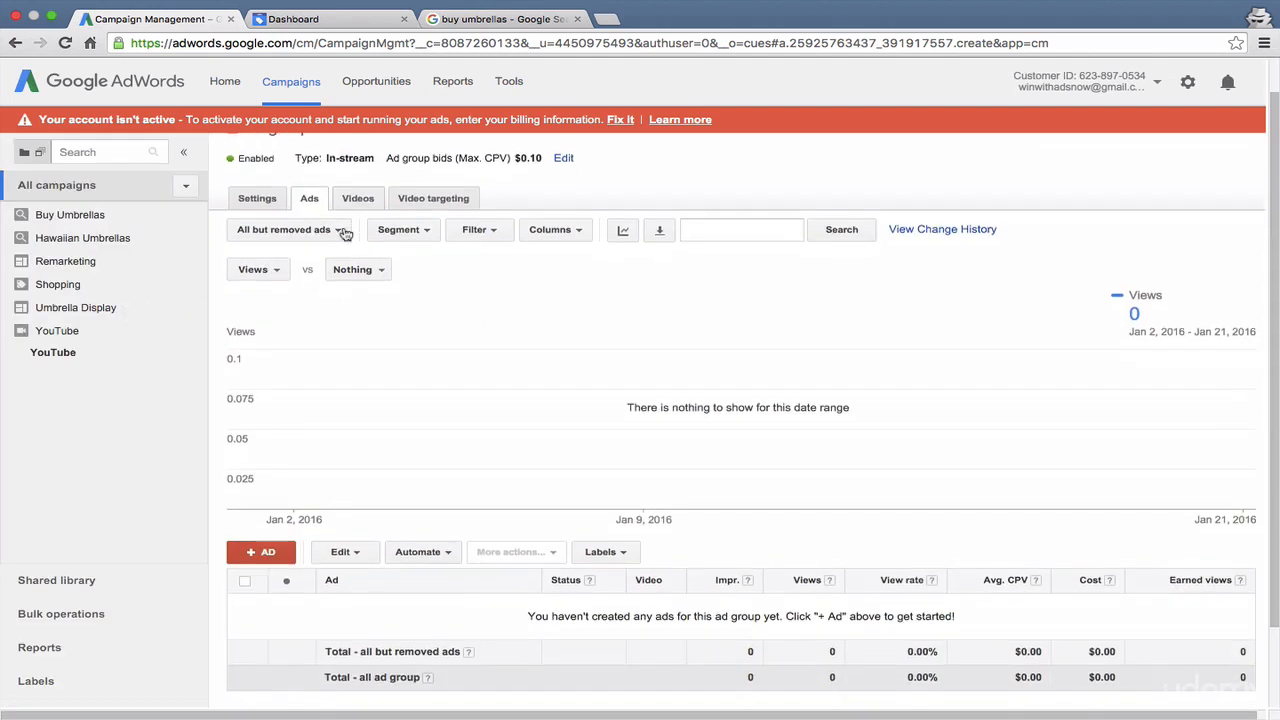
pyautogui.scroll(1, 346, 235)
pyautogui.click(348, 236)
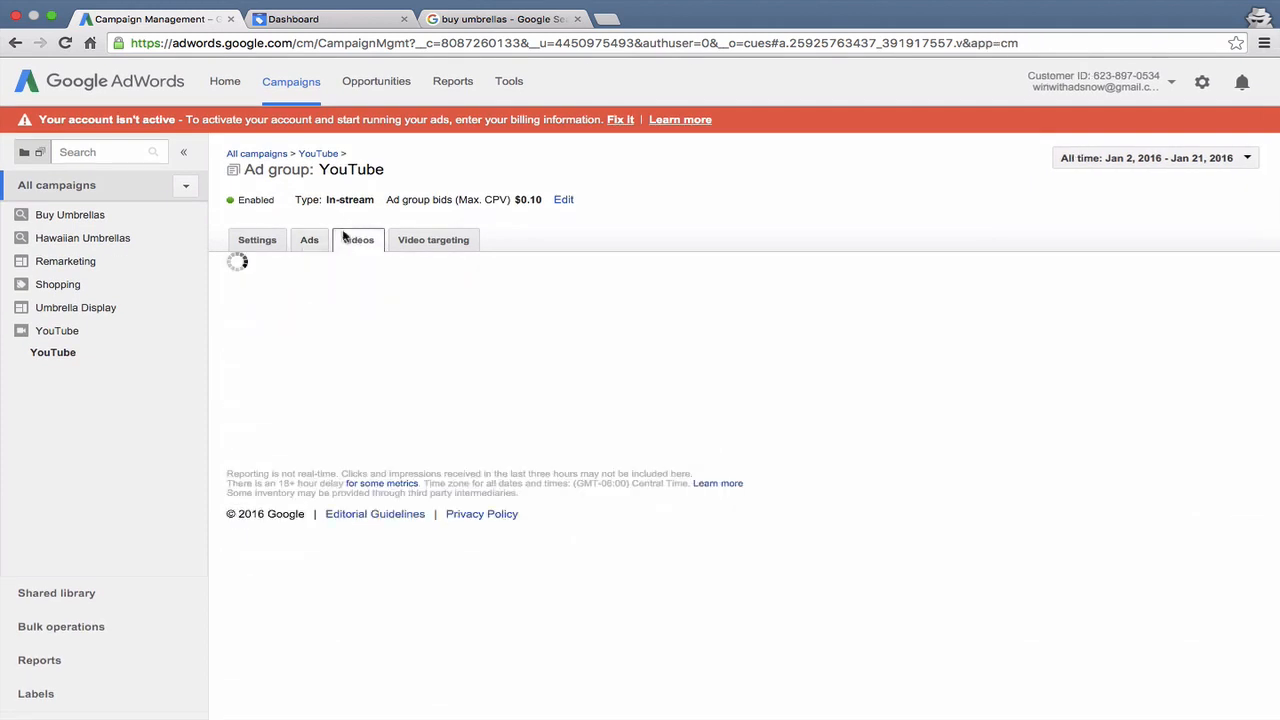
pyautogui.scroll(-3, 371, 388)
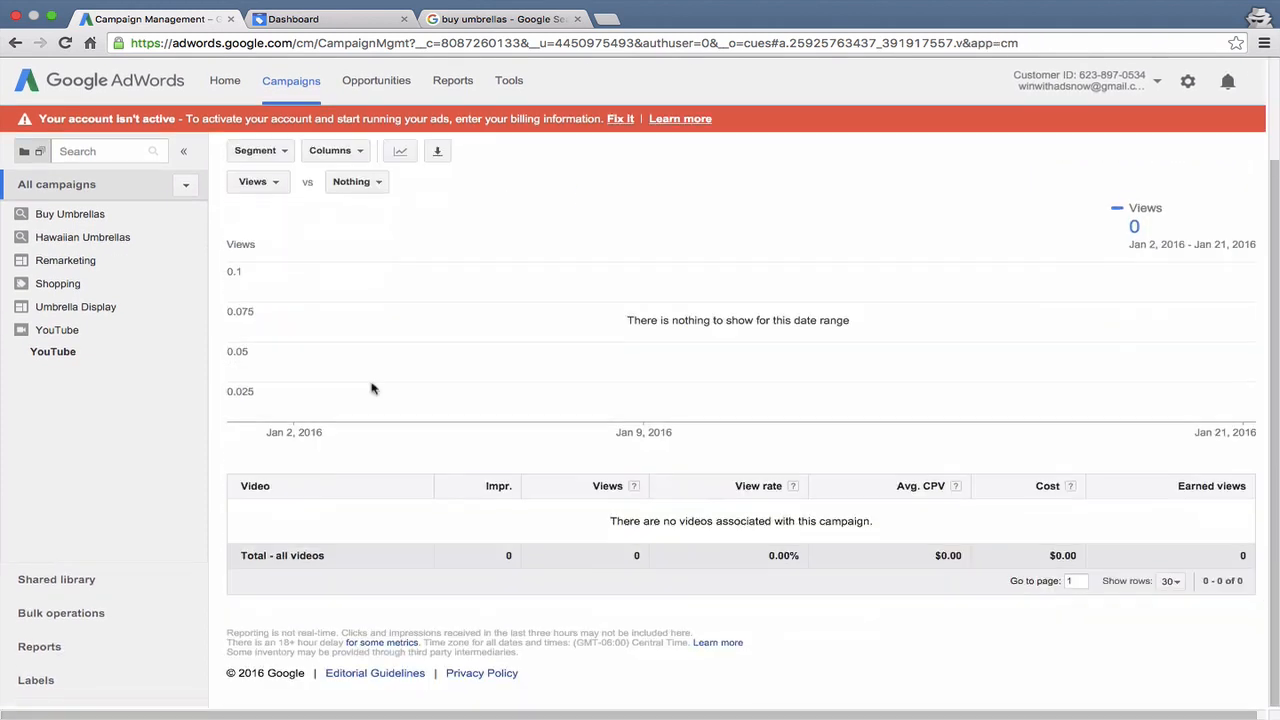
# - Exclude the 18 - 24 age range from the YouTube ad group in its video targeting demographics
pyautogui.scroll(3, 371, 388)
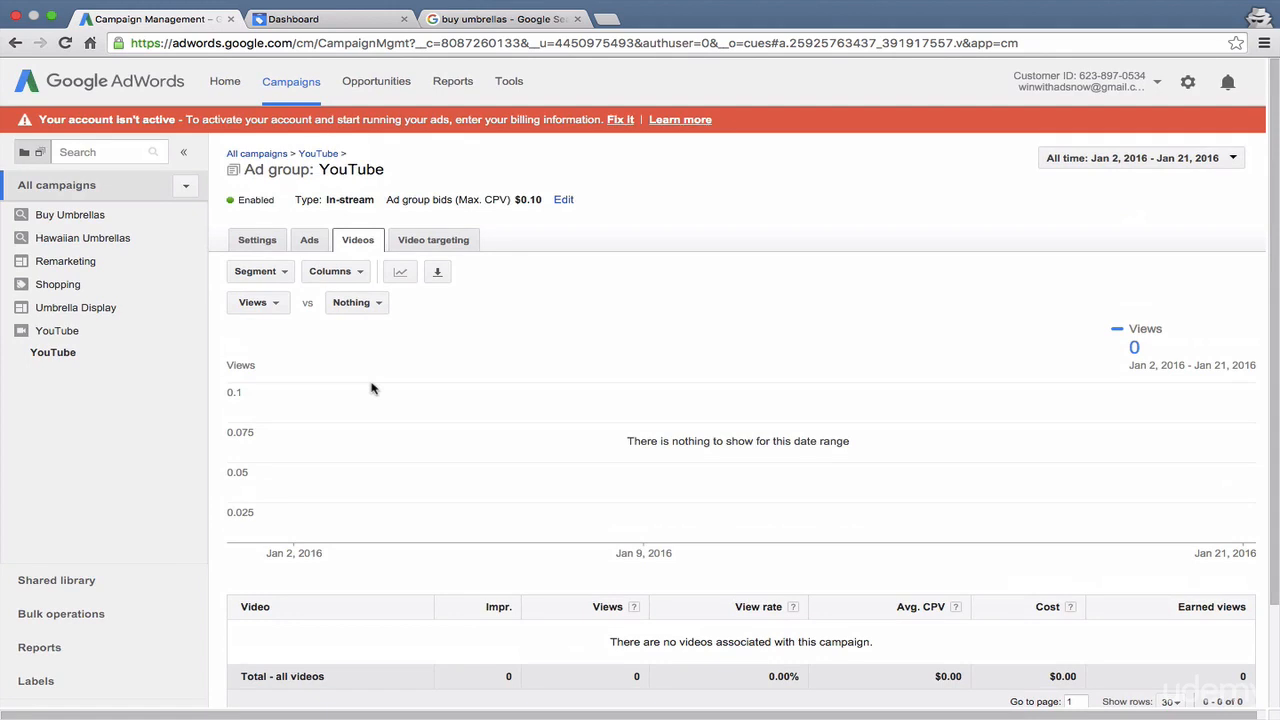
pyautogui.click(433, 241)
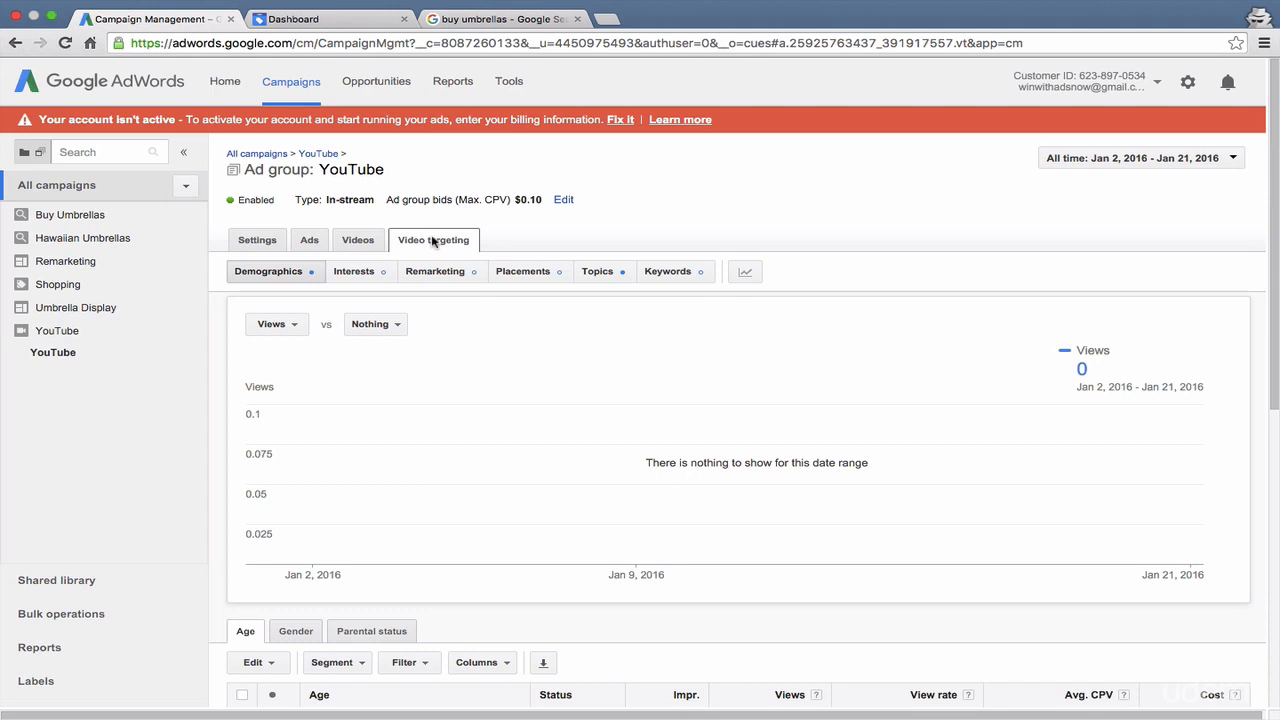
pyautogui.scroll(-1, 433, 243)
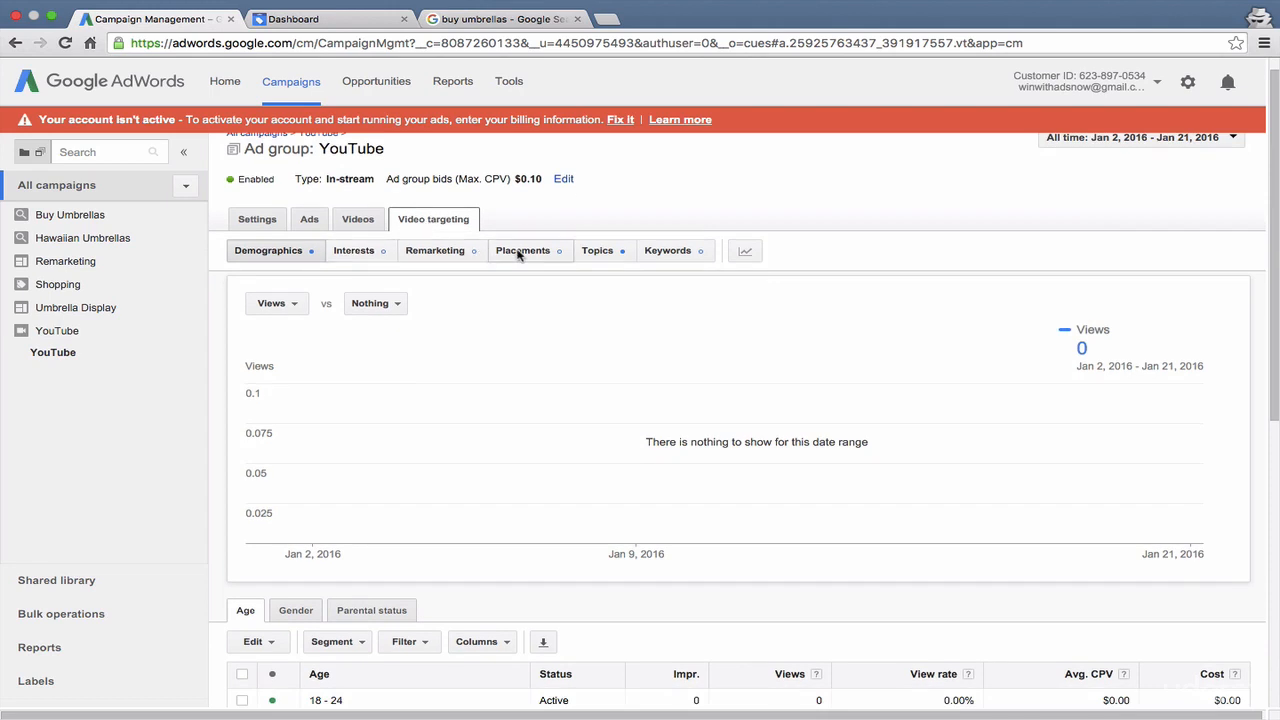
pyautogui.scroll(-5, 518, 255)
pyautogui.scroll(5, 517, 252)
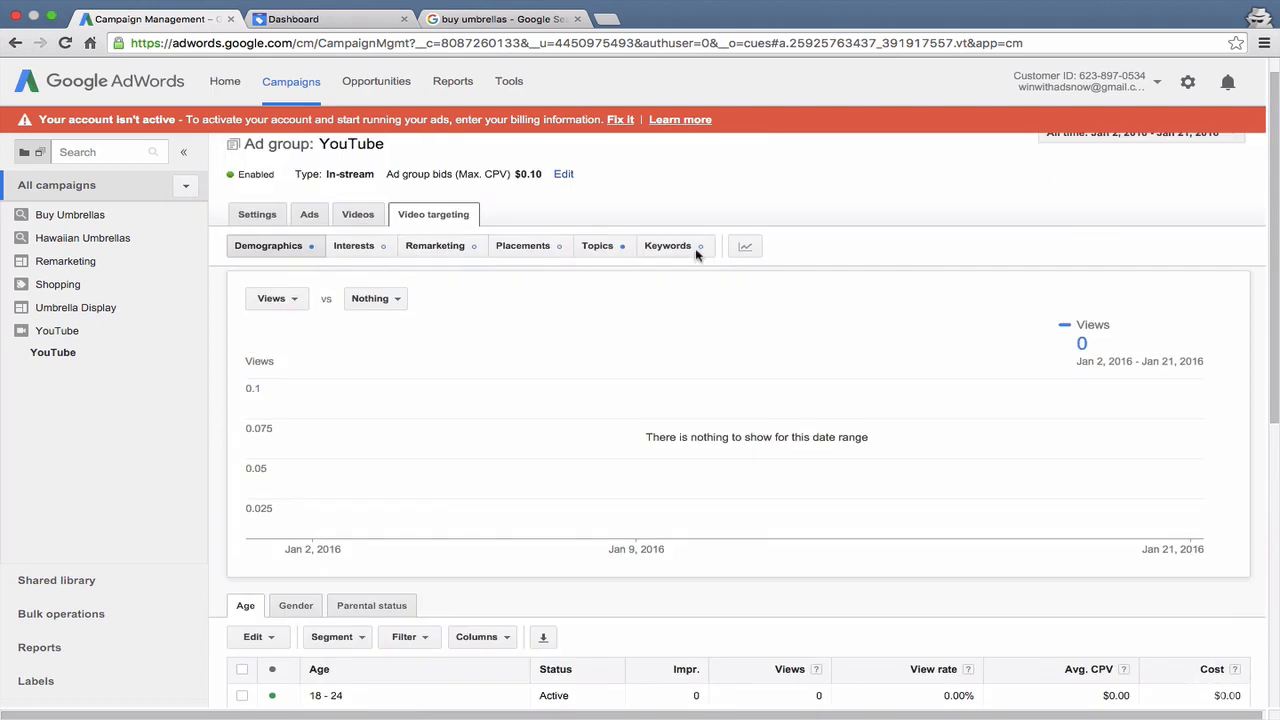
pyautogui.scroll(-5, 697, 254)
pyautogui.click(271, 449)
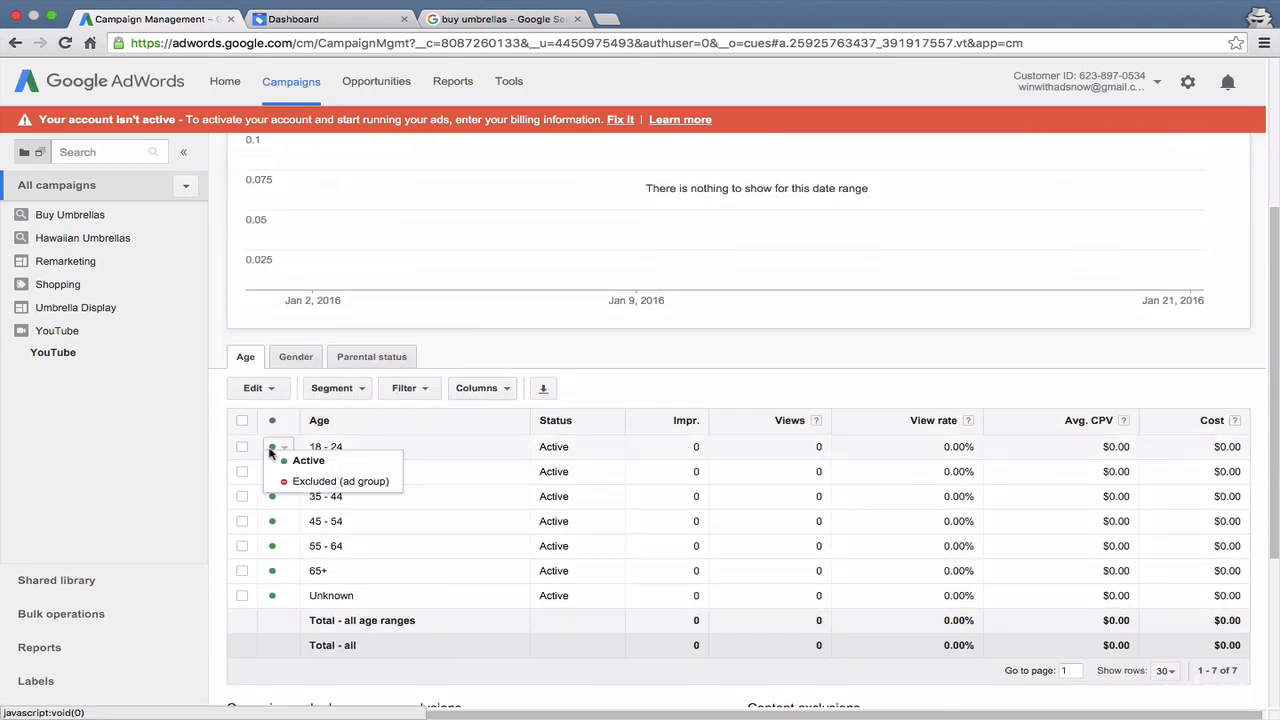
pyautogui.click(287, 482)
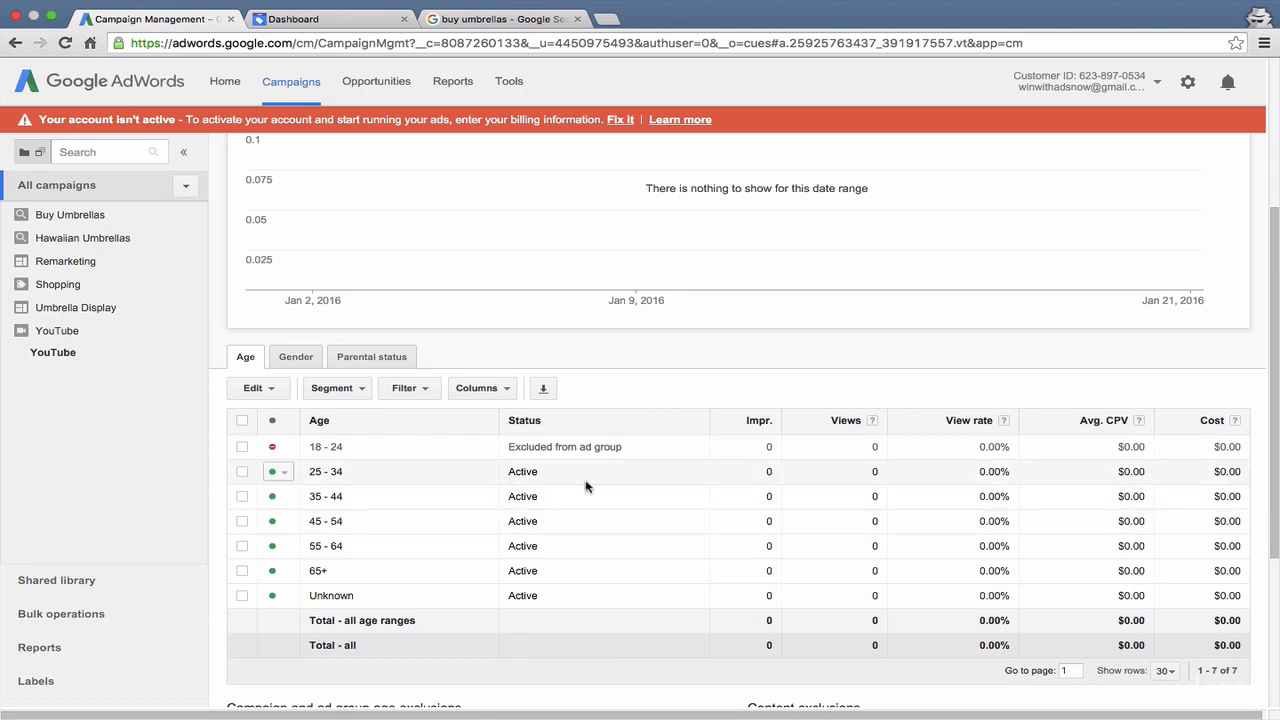
# - Look at the ad group's gender and parental status targeting
pyautogui.click(310, 360)
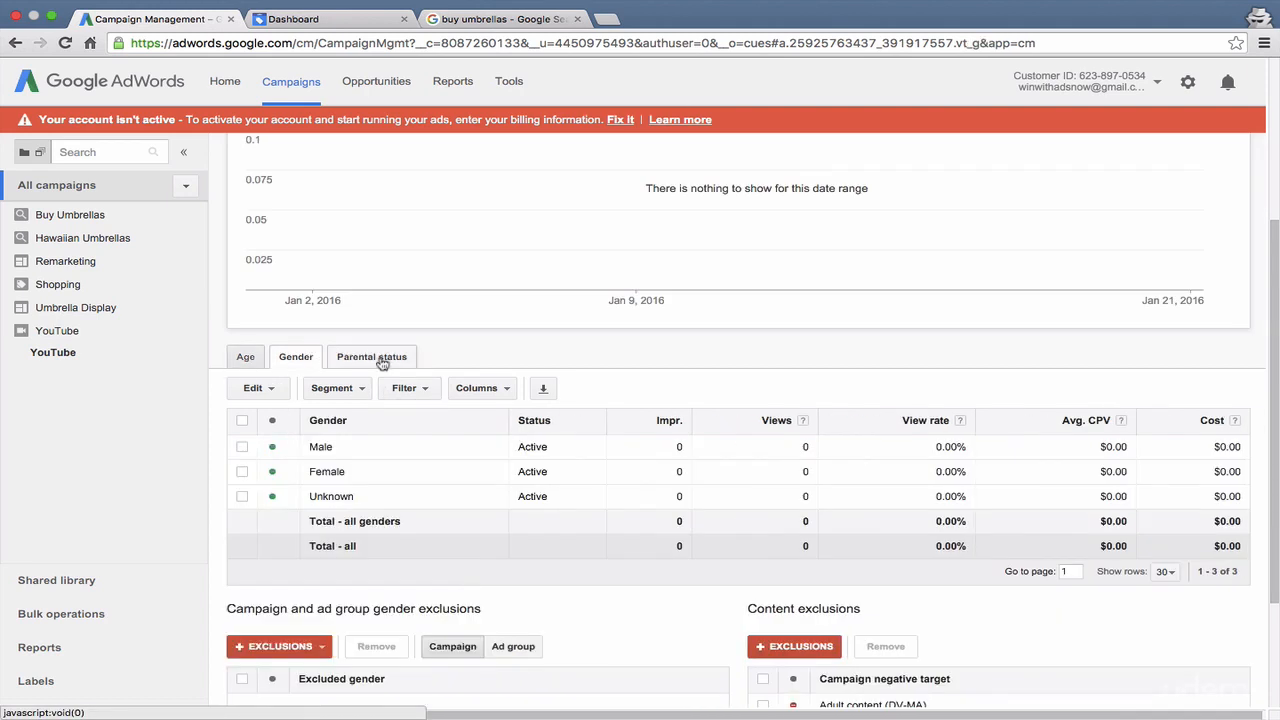
pyautogui.click(382, 363)
pyautogui.scroll(3, 382, 363)
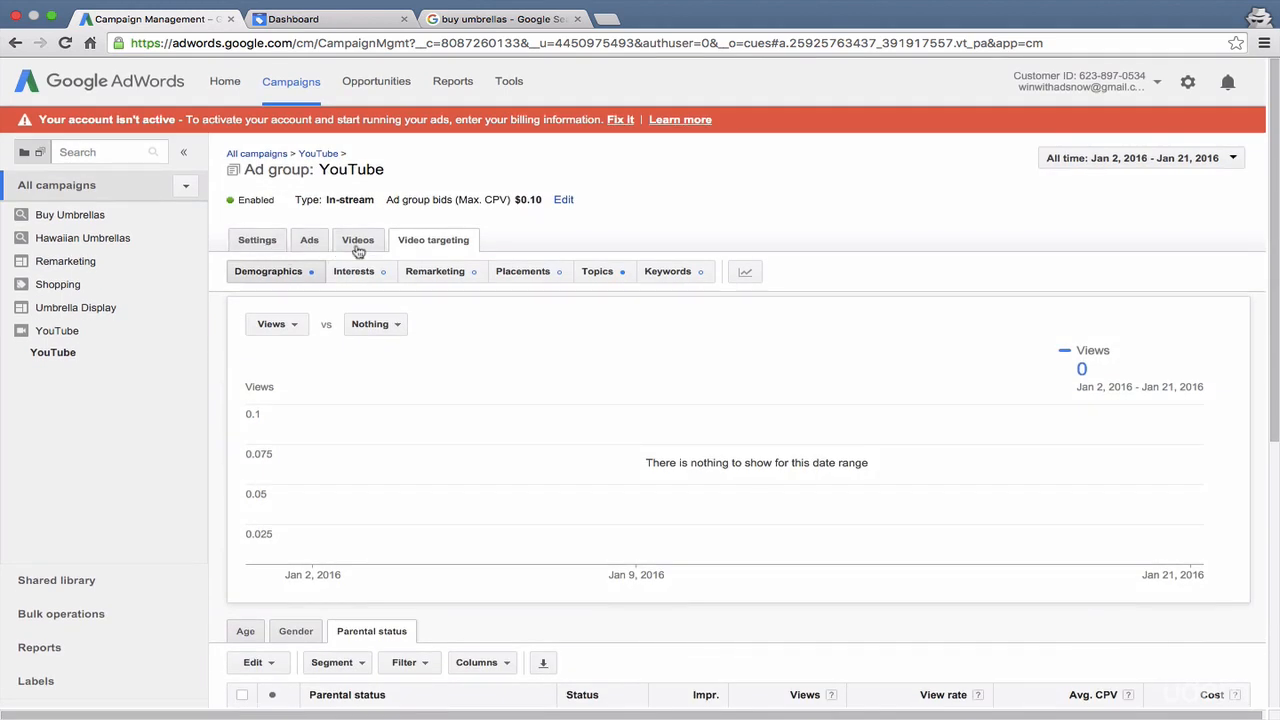
# - Check the ad group's settings and follow the link to change campaign settings to view the YouTube campaign's ad groups
pyautogui.click(251, 252)
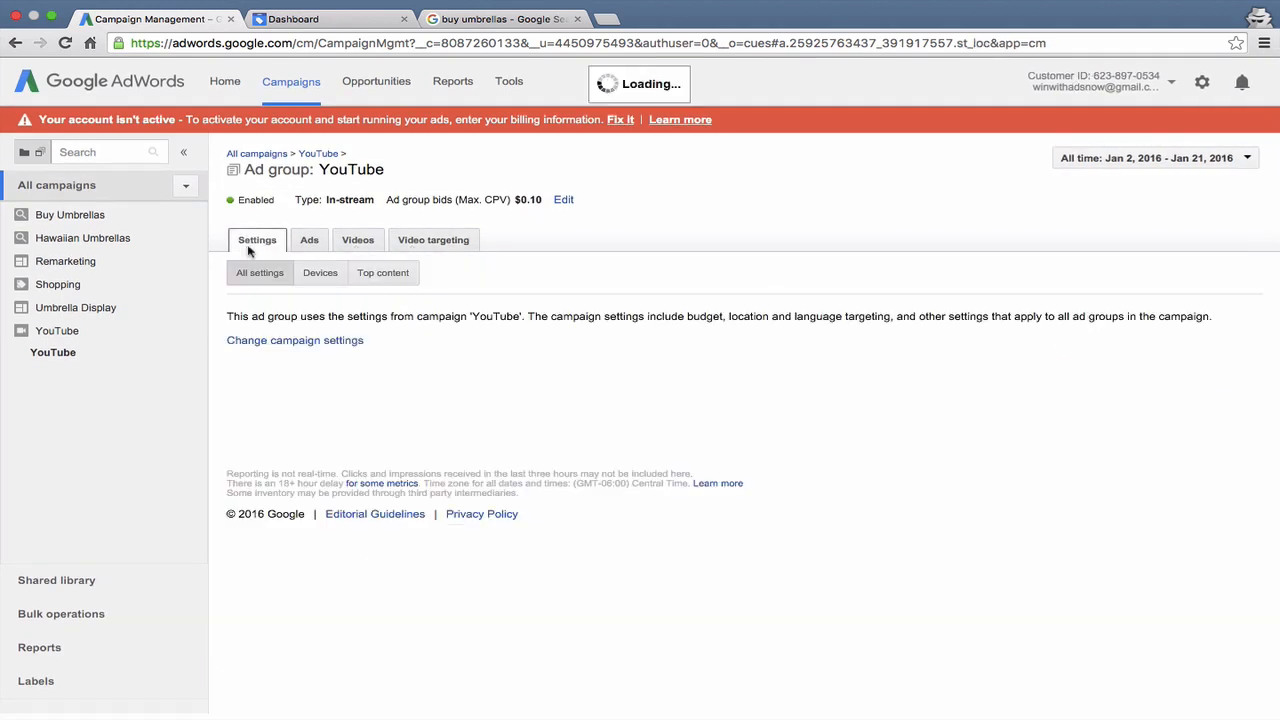
pyautogui.click(295, 345)
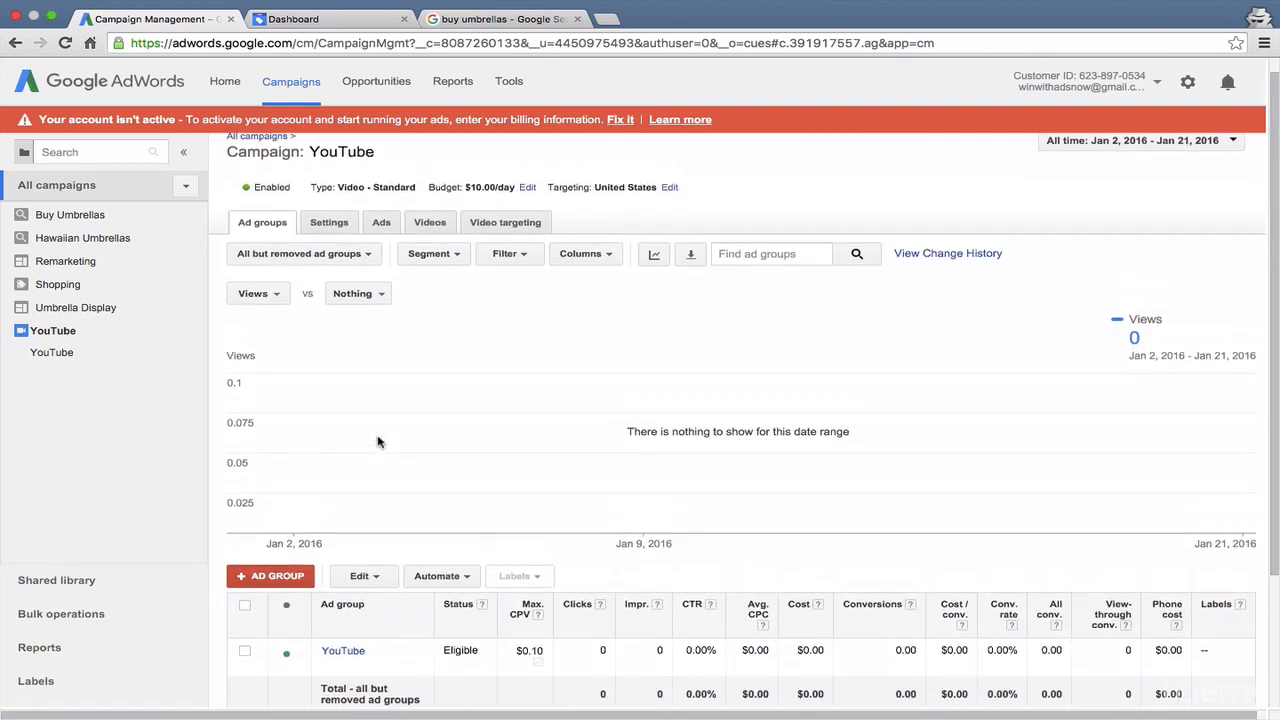
pyautogui.scroll(-2, 377, 440)
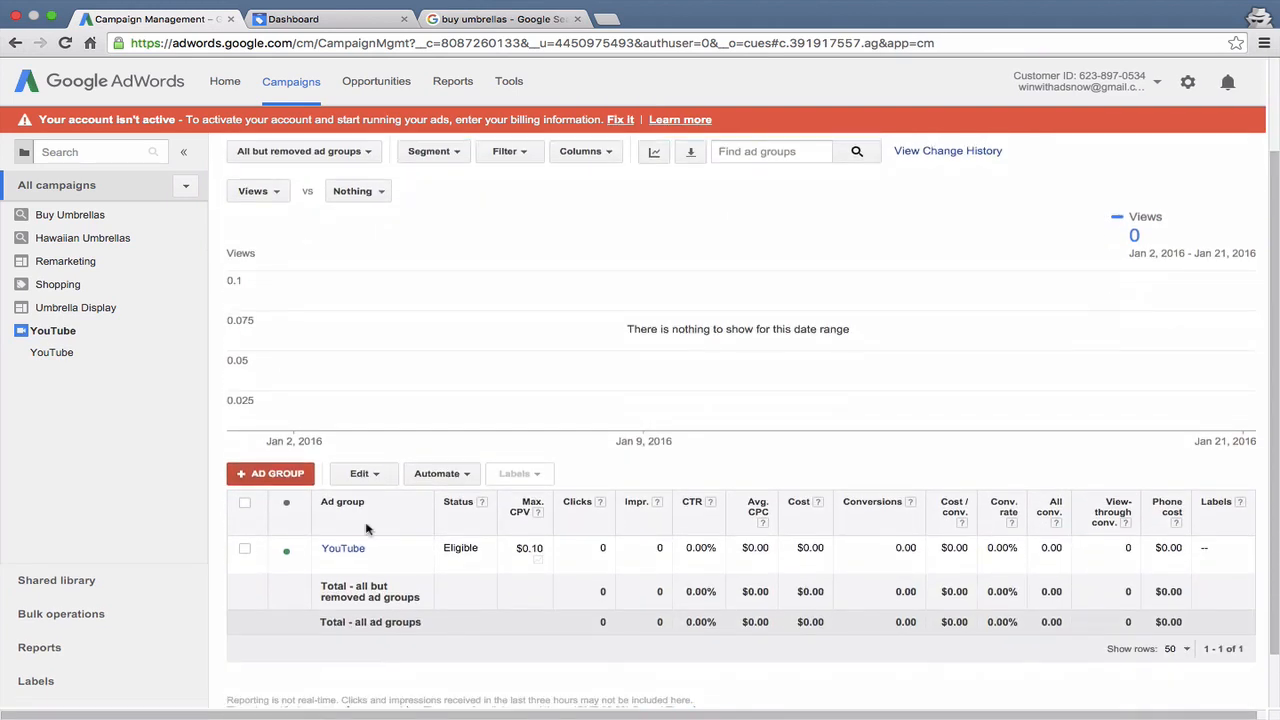
# - Look at the YouTube ad group's ads, and go back through all campaigns to the YouTube campaign
pyautogui.click(343, 549)
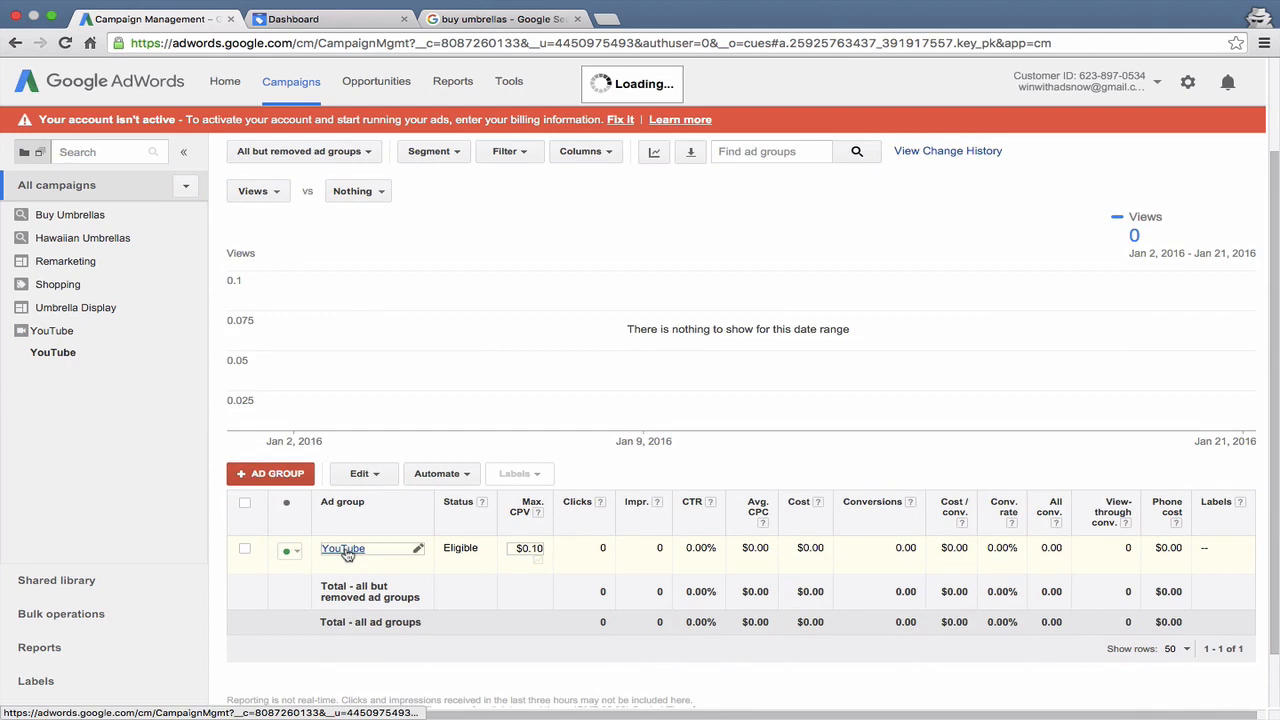
pyautogui.scroll(3, 346, 553)
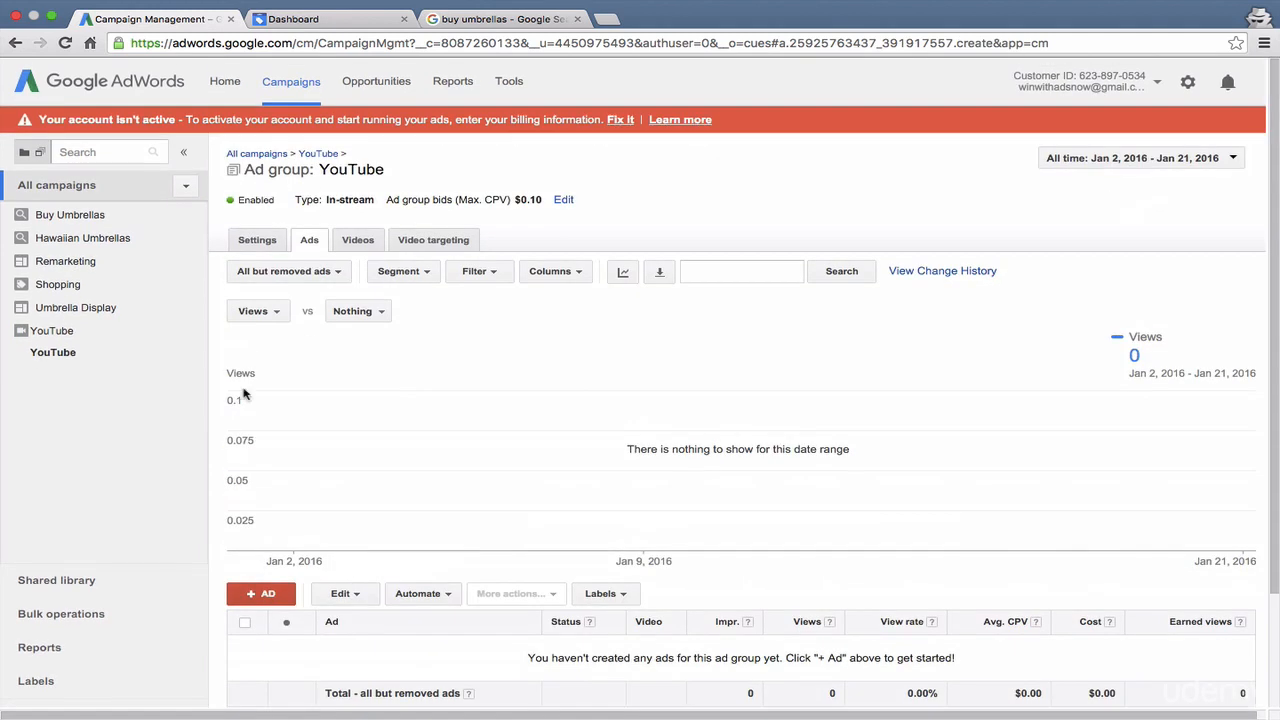
pyautogui.click(290, 82)
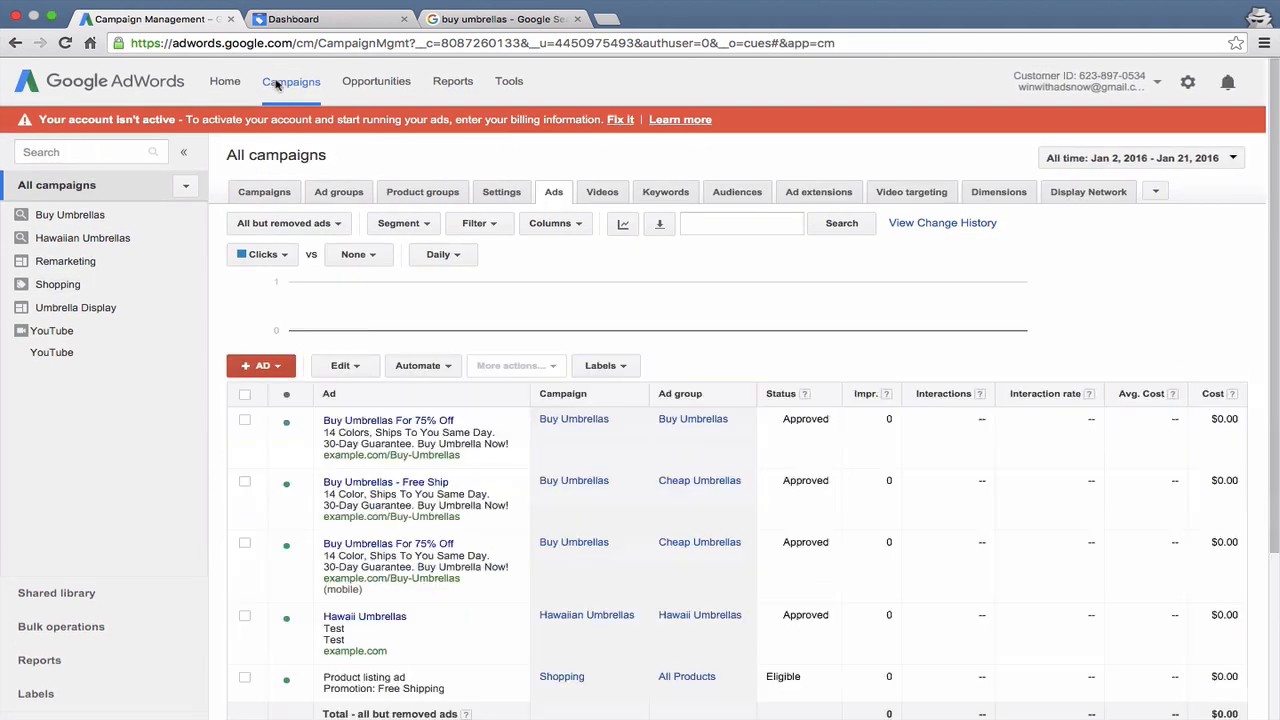
pyautogui.click(47, 333)
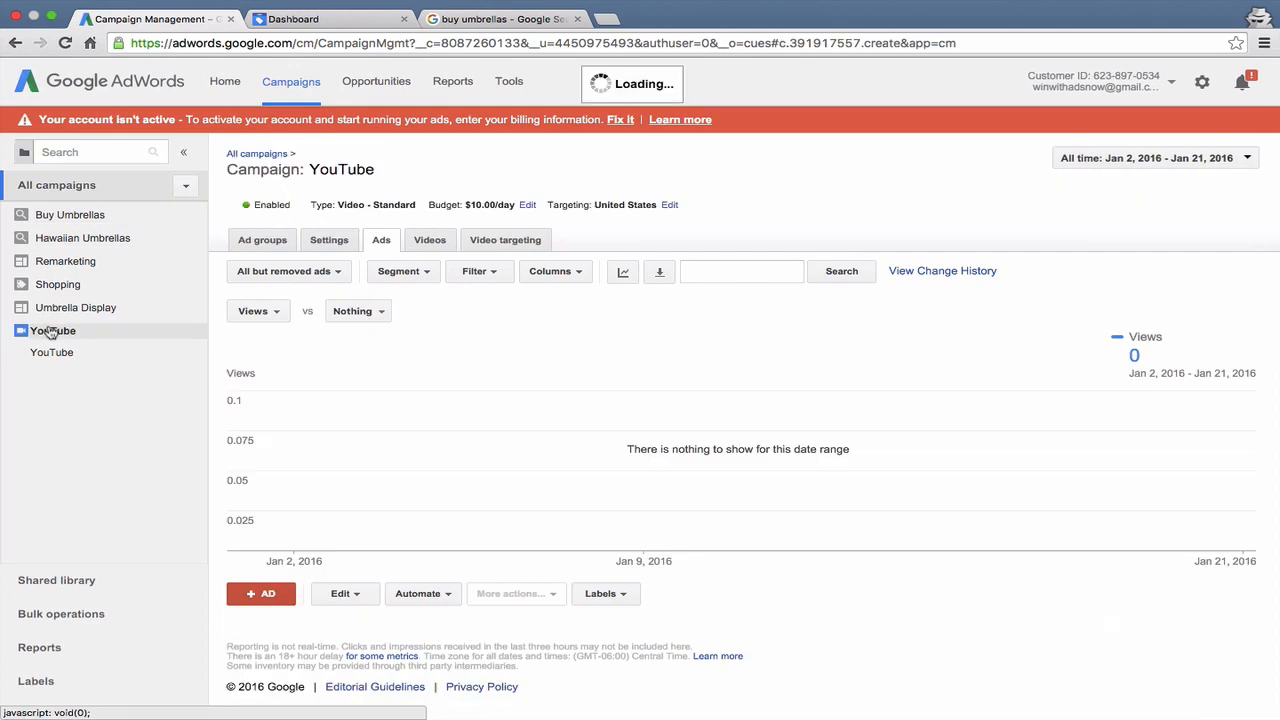